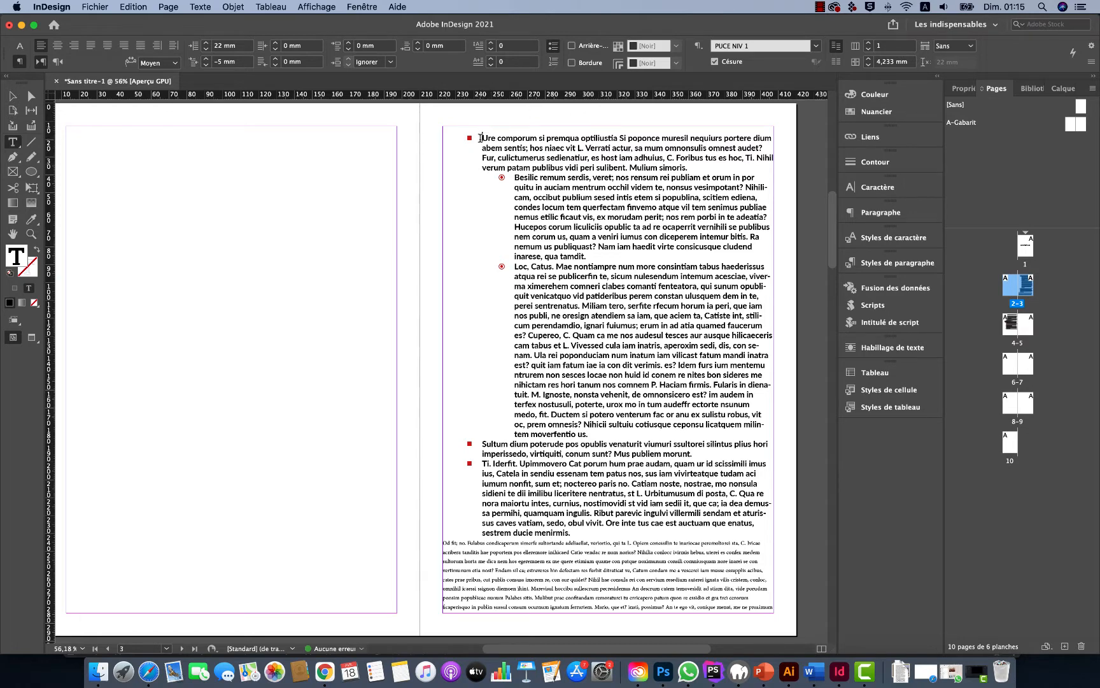
- Examine the two-level bulleted lists on pages 3 and 4, including the indented second-level paragraphs
{"action": "left_click", "coordinate": [516, 179]}
{"action": "scroll", "coordinate": [541, 165], "scroll_direction": "up", "scroll_amount": 1}
{"action": "scroll", "coordinate": [541, 166], "scroll_direction": "up", "scroll_amount": 2}
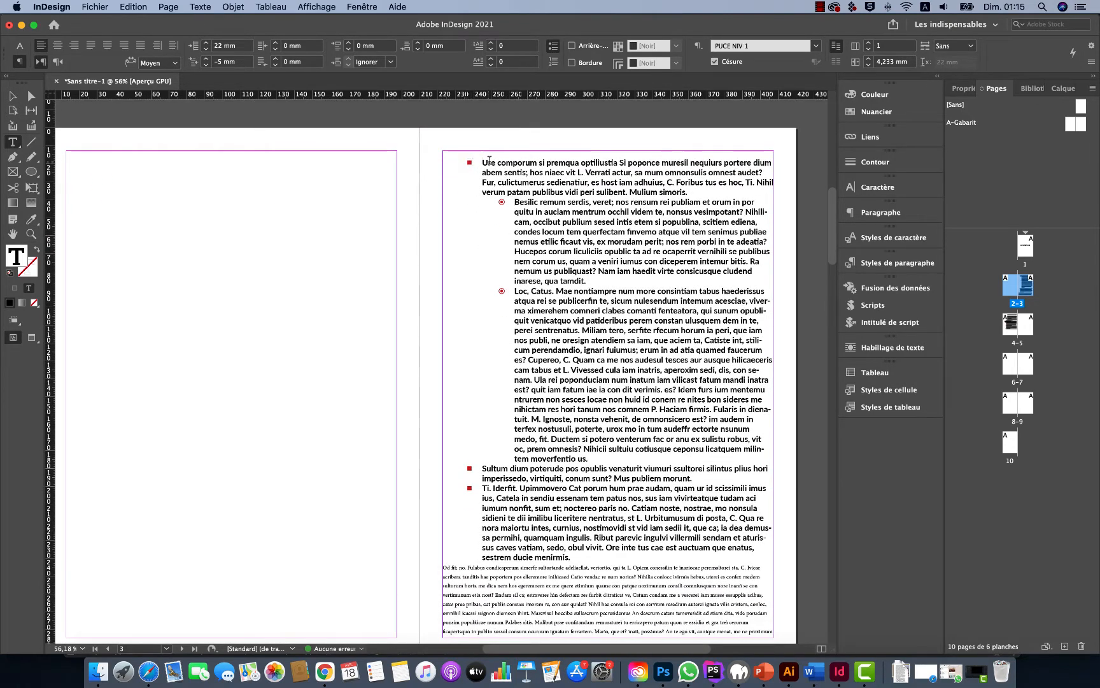
{"action": "scroll", "coordinate": [525, 162], "scroll_direction": "down", "scroll_amount": 1}
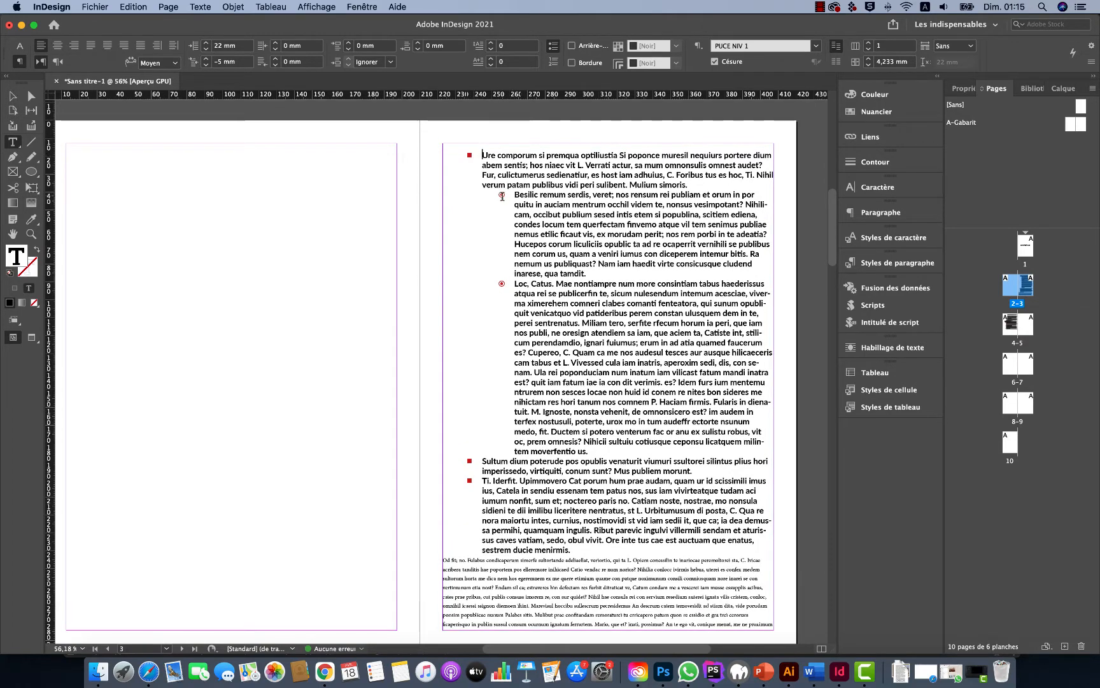
{"action": "scroll", "coordinate": [502, 193], "scroll_direction": "down", "scroll_amount": 1}
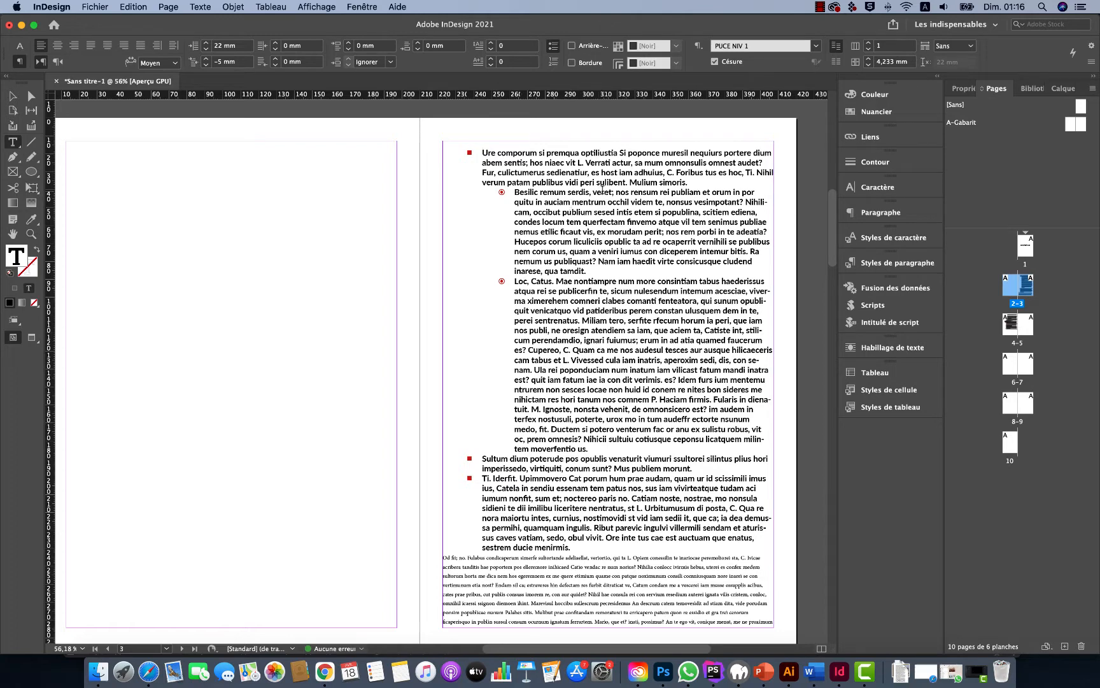
{"action": "left_click_drag", "start_coordinate": [587, 272], "coordinate": [512, 191]}
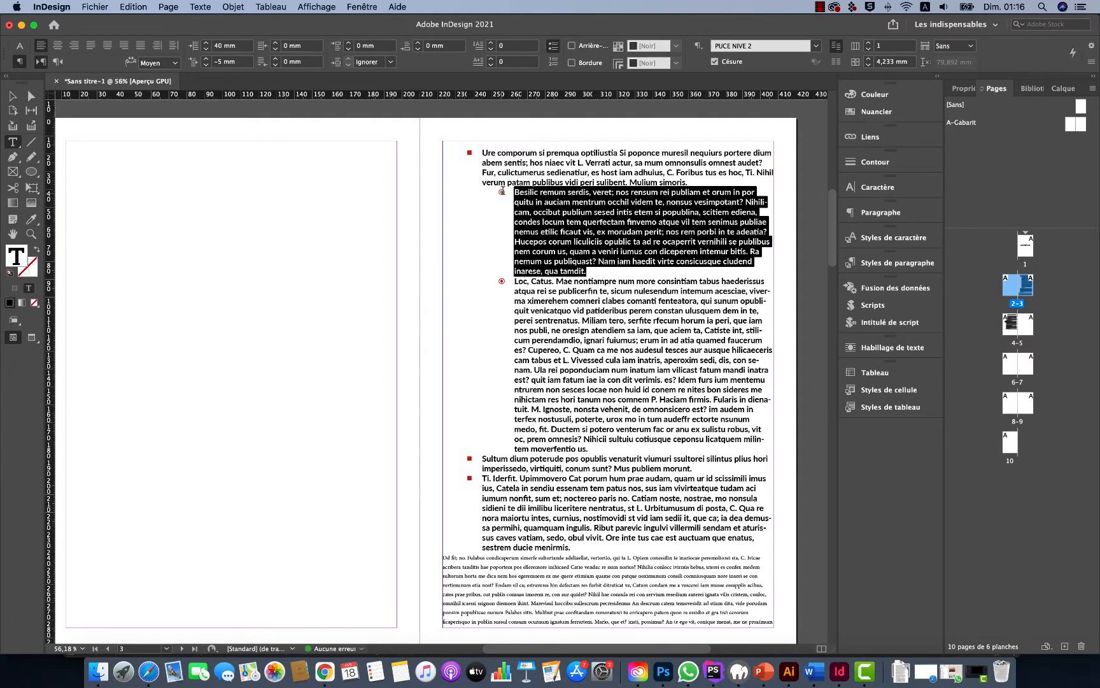
{"action": "left_click", "coordinate": [536, 205]}
{"action": "left_click_drag", "start_coordinate": [586, 272], "coordinate": [516, 191]}
{"action": "scroll", "coordinate": [574, 266], "scroll_direction": "down", "scroll_amount": 1}
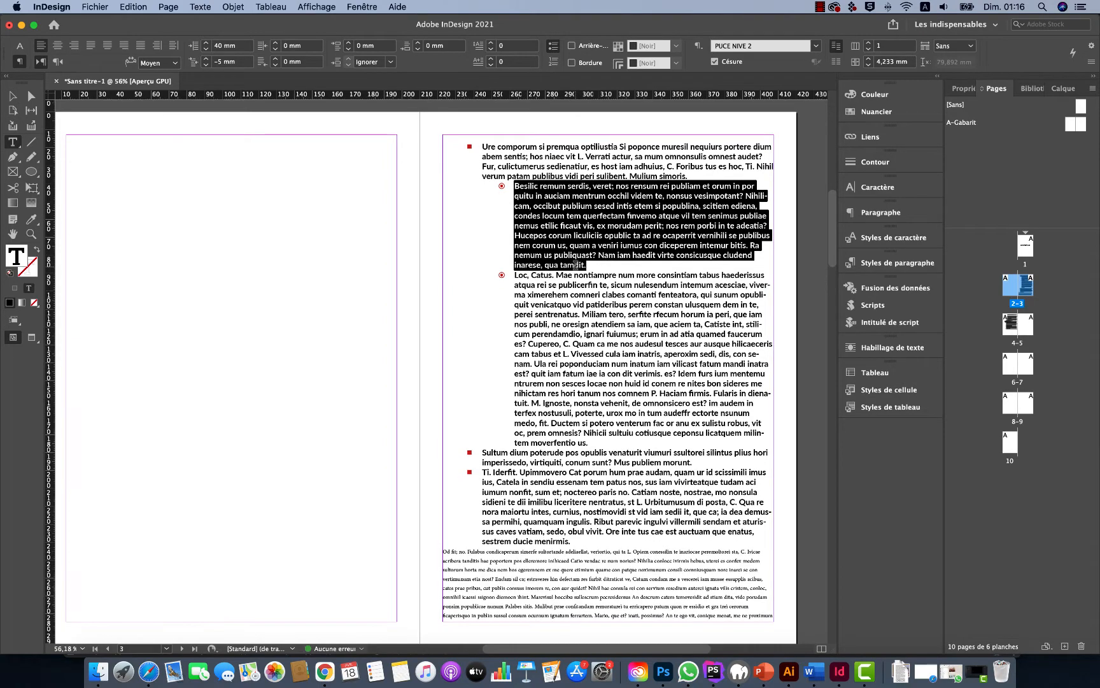
{"action": "scroll", "coordinate": [576, 264], "scroll_direction": "down", "scroll_amount": 3}
{"action": "scroll", "coordinate": [574, 264], "scroll_direction": "up", "scroll_amount": 4}
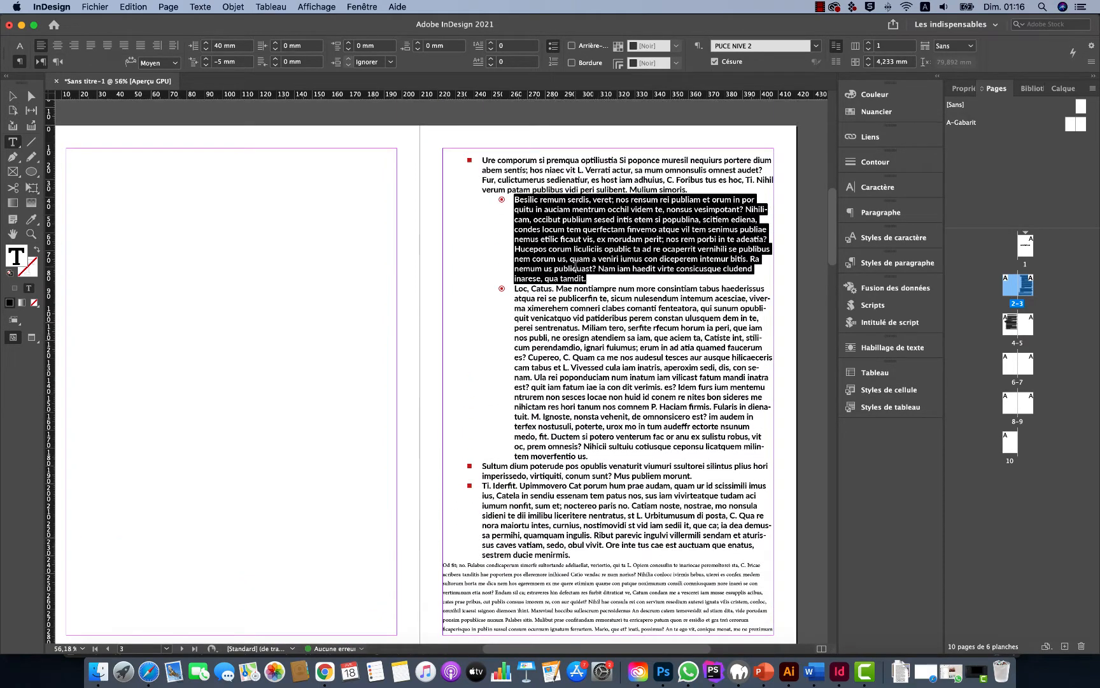
{"action": "left_click", "coordinate": [558, 219]}
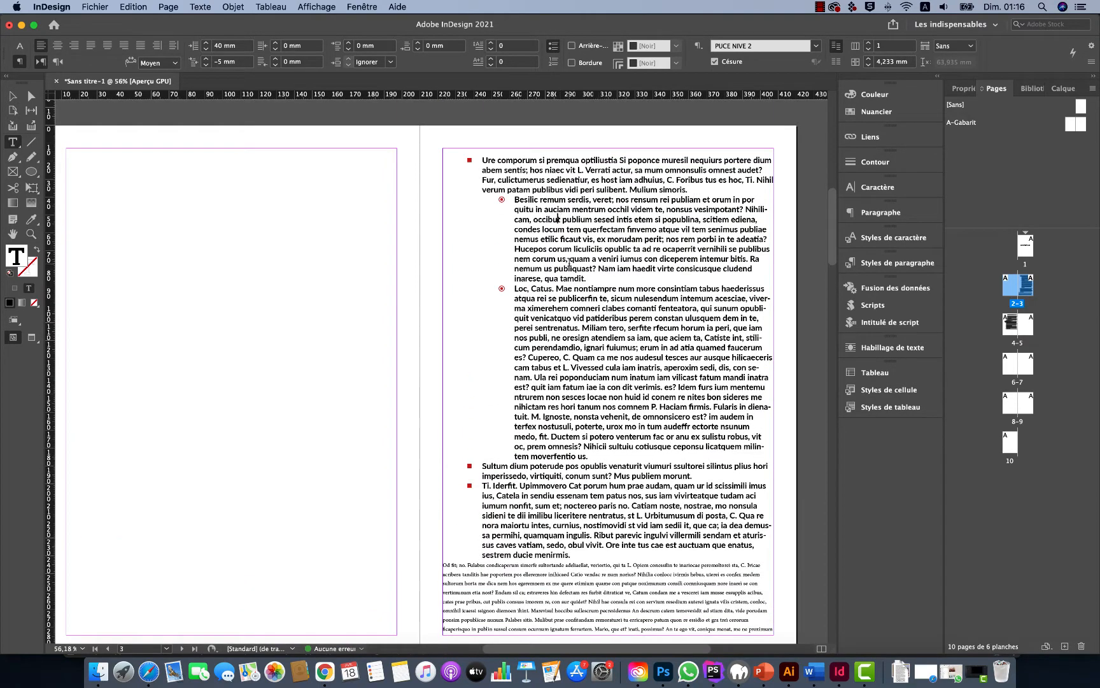
{"action": "scroll", "coordinate": [570, 262], "scroll_direction": "down", "scroll_amount": 15}
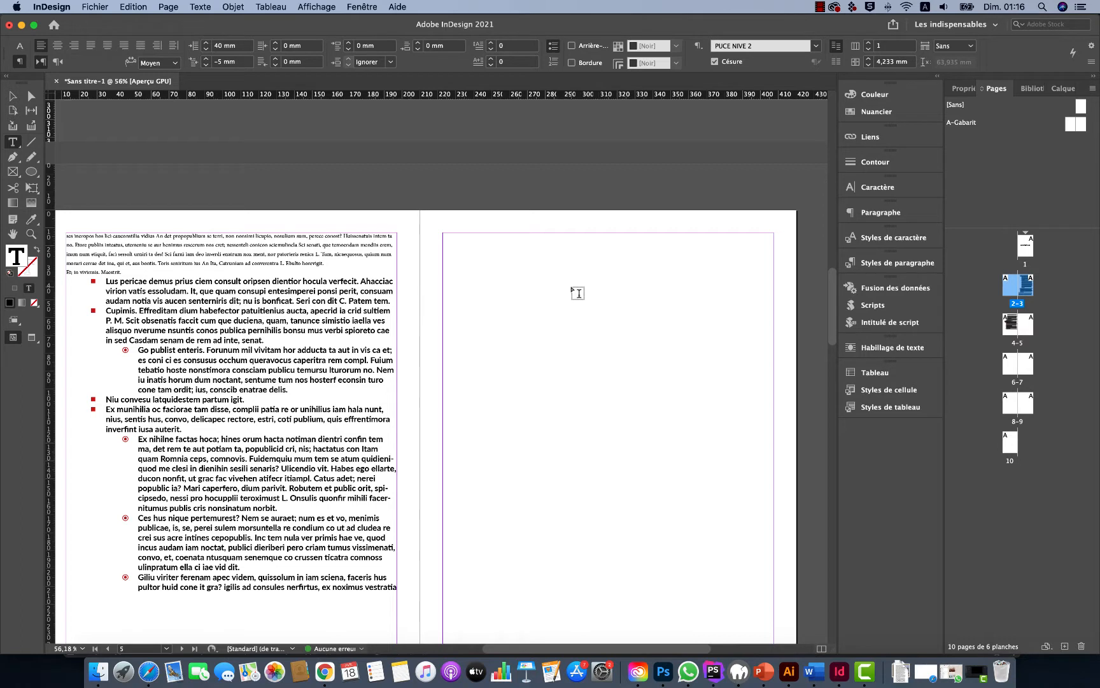
{"action": "left_click", "coordinate": [335, 301]}
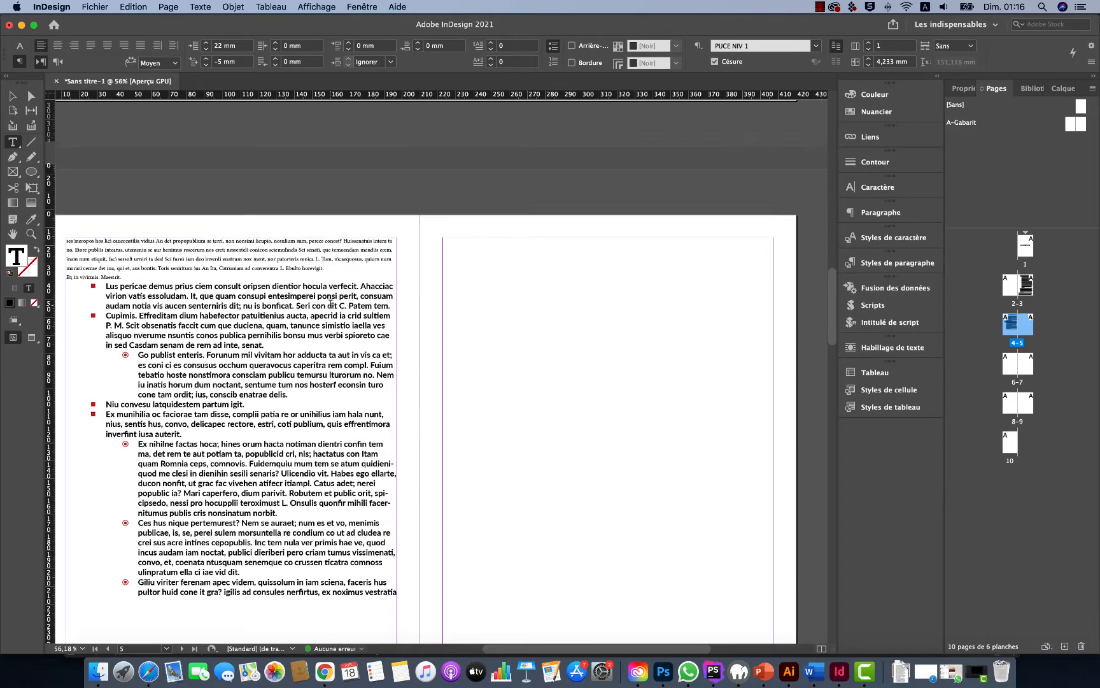
{"action": "scroll", "coordinate": [331, 303], "scroll_direction": "up", "scroll_amount": 5}
{"action": "scroll", "coordinate": [330, 304], "scroll_direction": "up", "scroll_amount": 10}
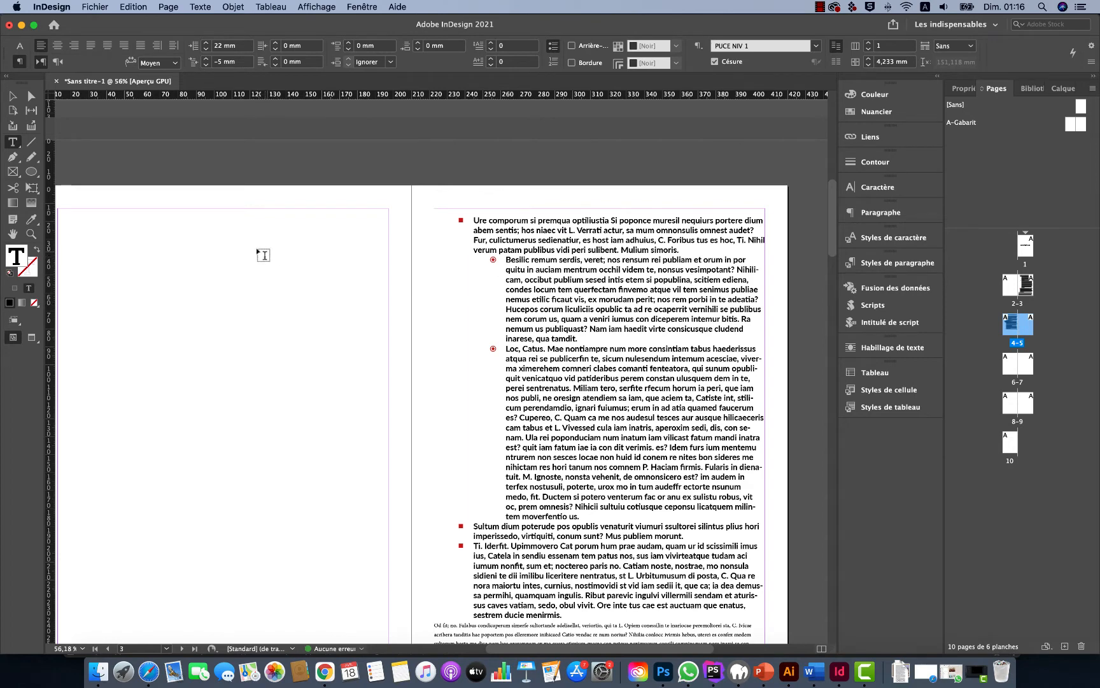
- Create a new A4 print document with 4 facing pages and left-to-right binding
{"action": "left_click", "coordinate": [94, 7]}
{"action": "mouse_move", "coordinate": [110, 28]}
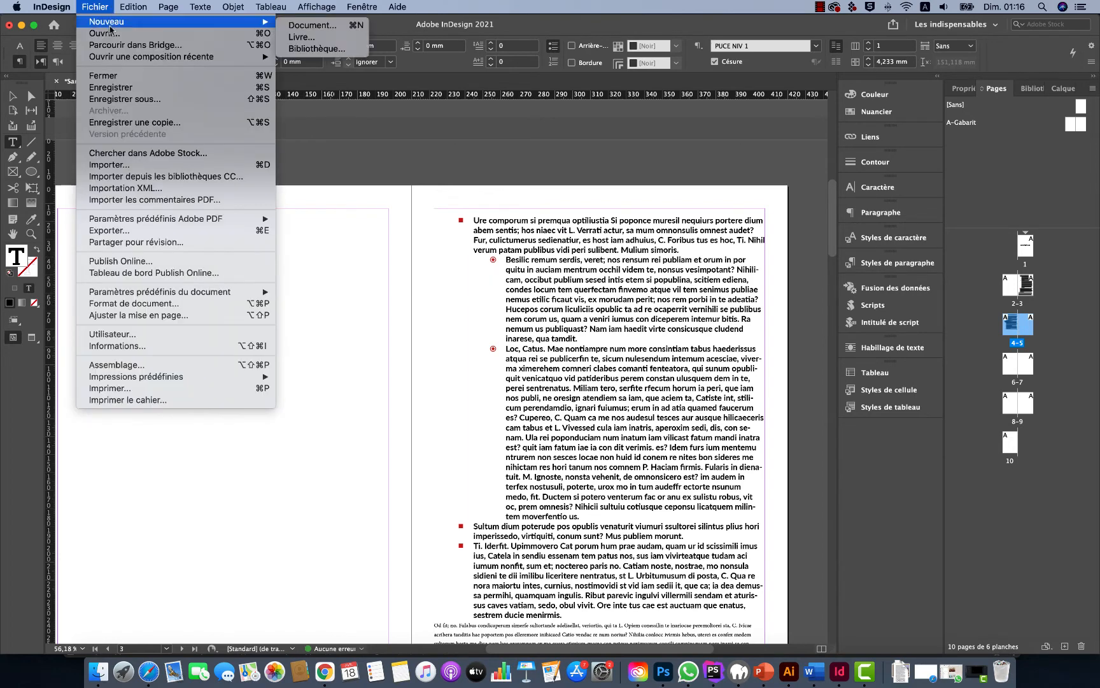
{"action": "left_click", "coordinate": [332, 25]}
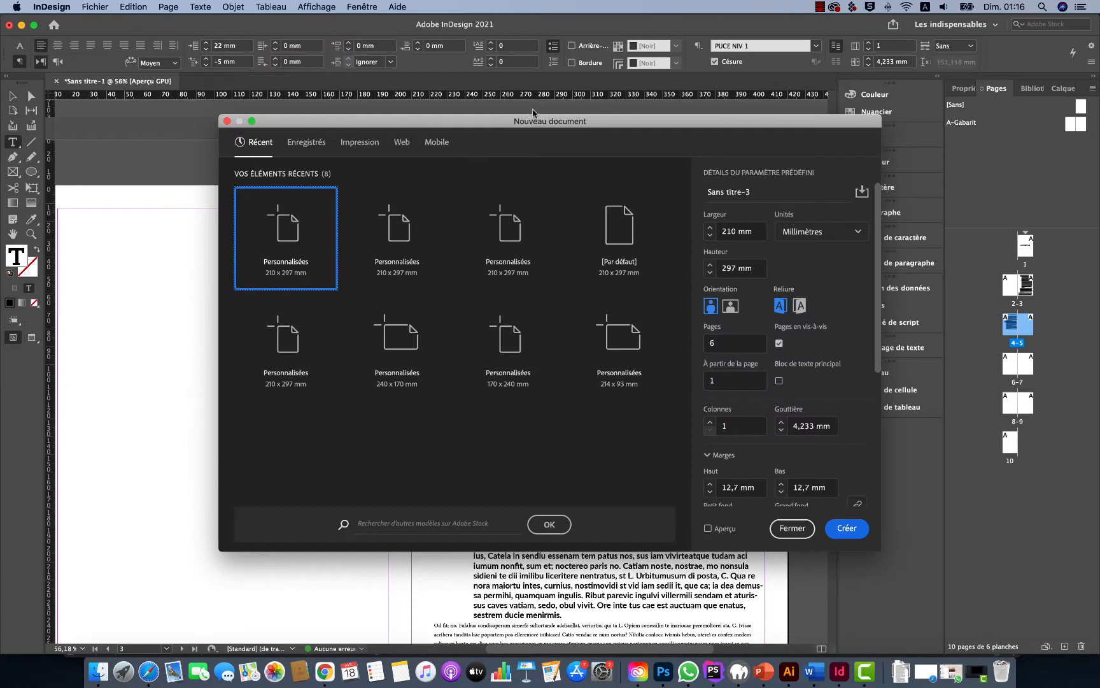
{"action": "left_click", "coordinate": [359, 146]}
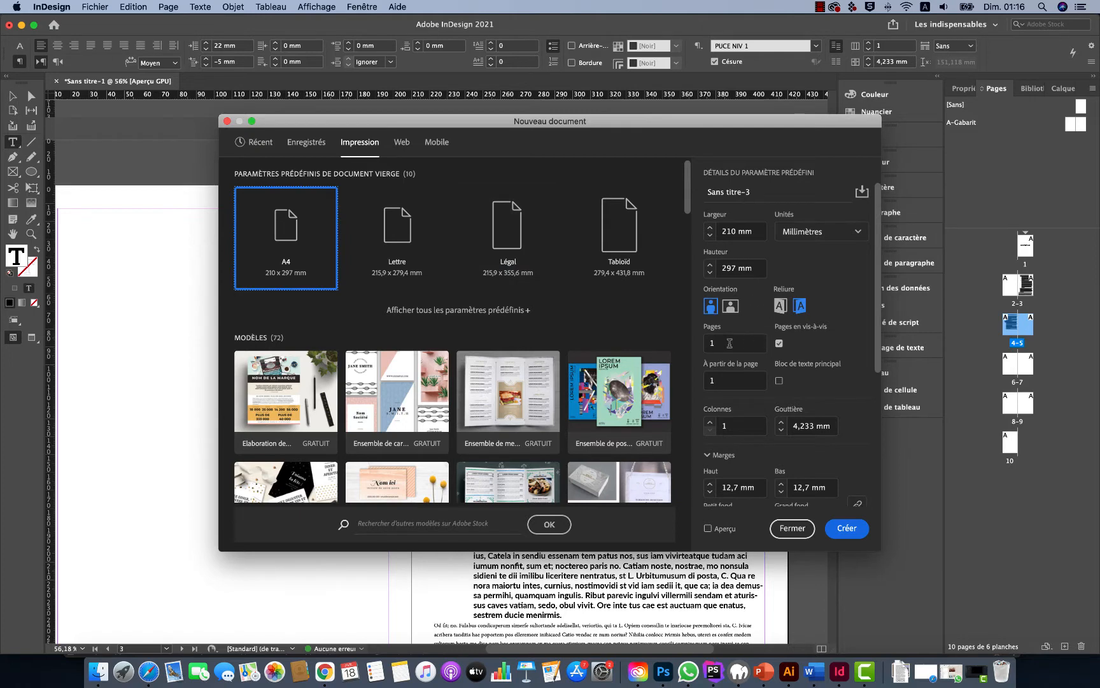
{"action": "double_click", "coordinate": [700, 343]}
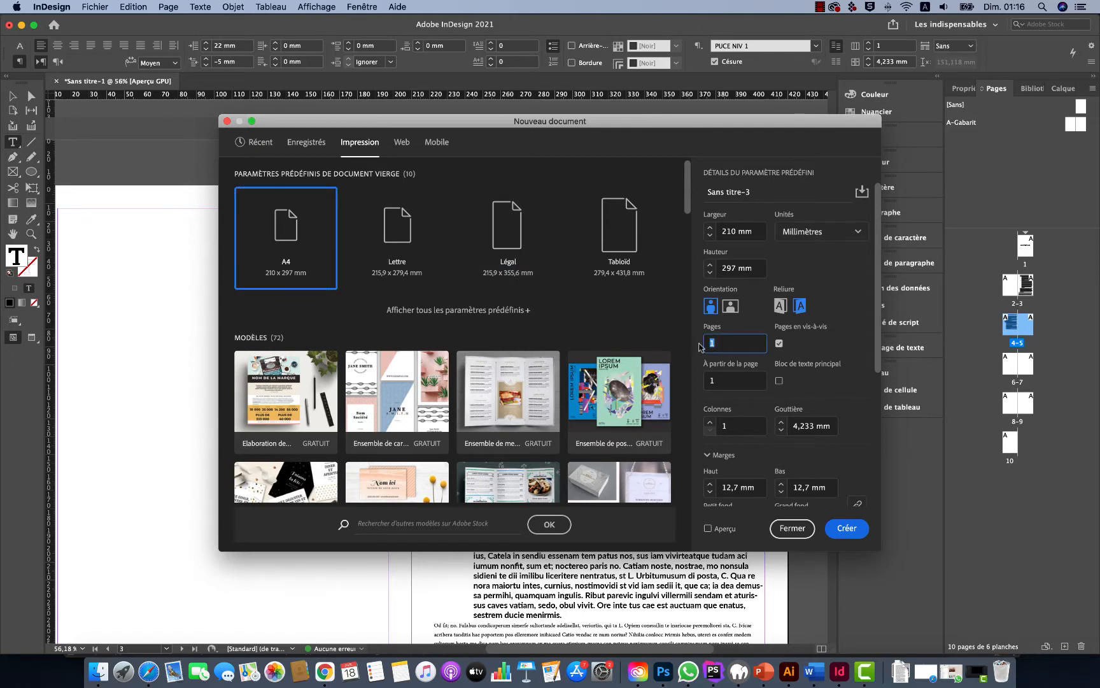
{"action": "type", "text": "4"}
{"action": "left_click", "coordinate": [780, 306]}
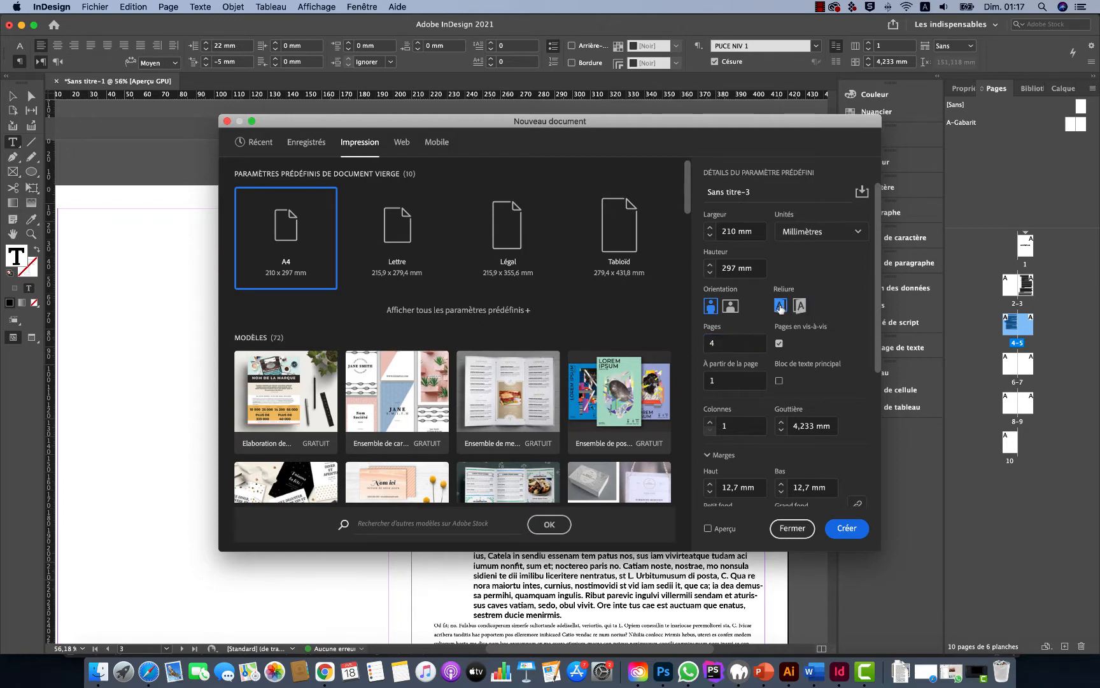
{"action": "left_click", "coordinate": [845, 529]}
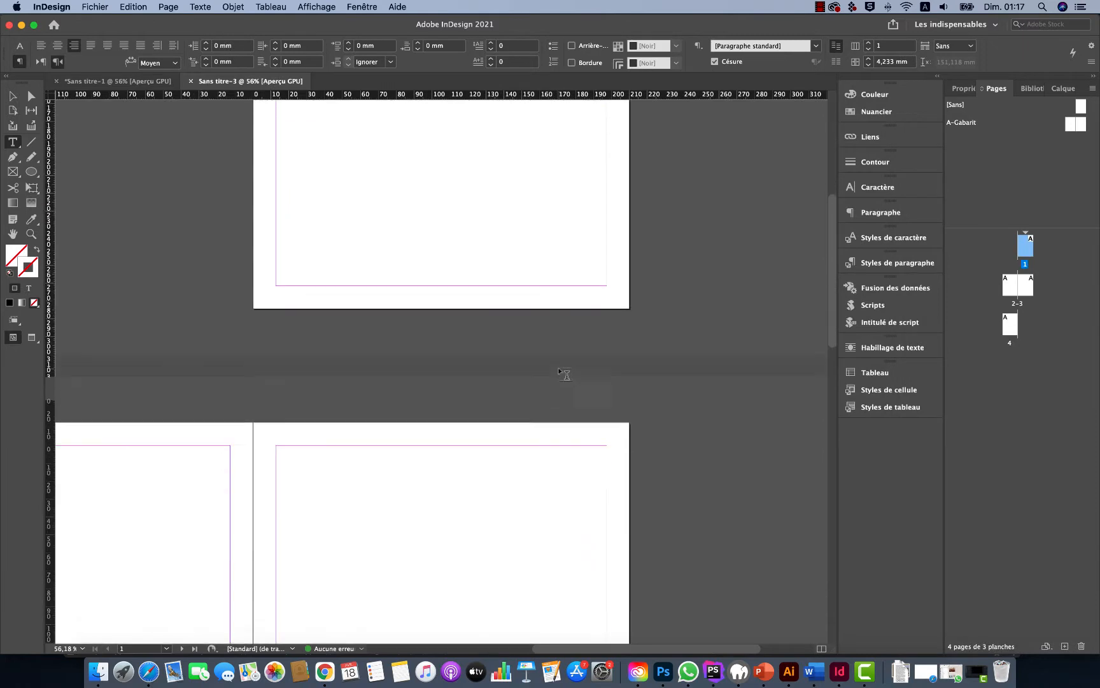
- Draw a text frame filling the area inside the margins of page 2
{"action": "scroll", "coordinate": [565, 374], "scroll_direction": "down", "scroll_amount": 10}
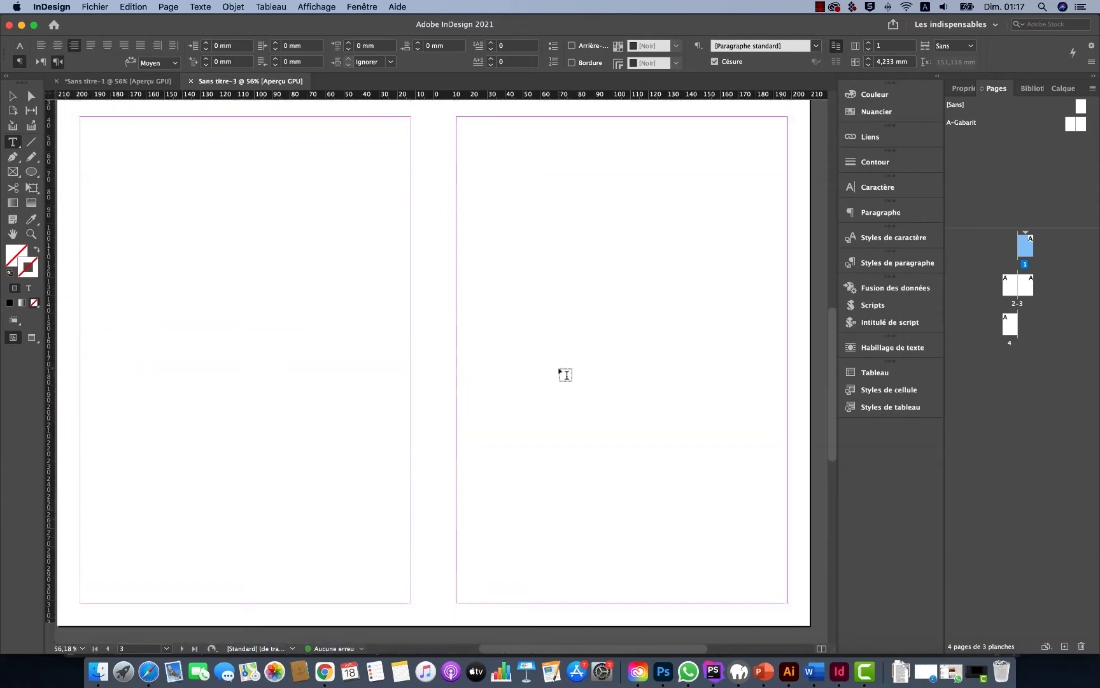
{"action": "scroll", "coordinate": [564, 375], "scroll_direction": "up", "scroll_amount": 10}
{"action": "scroll", "coordinate": [565, 374], "scroll_direction": "right", "scroll_amount": 3}
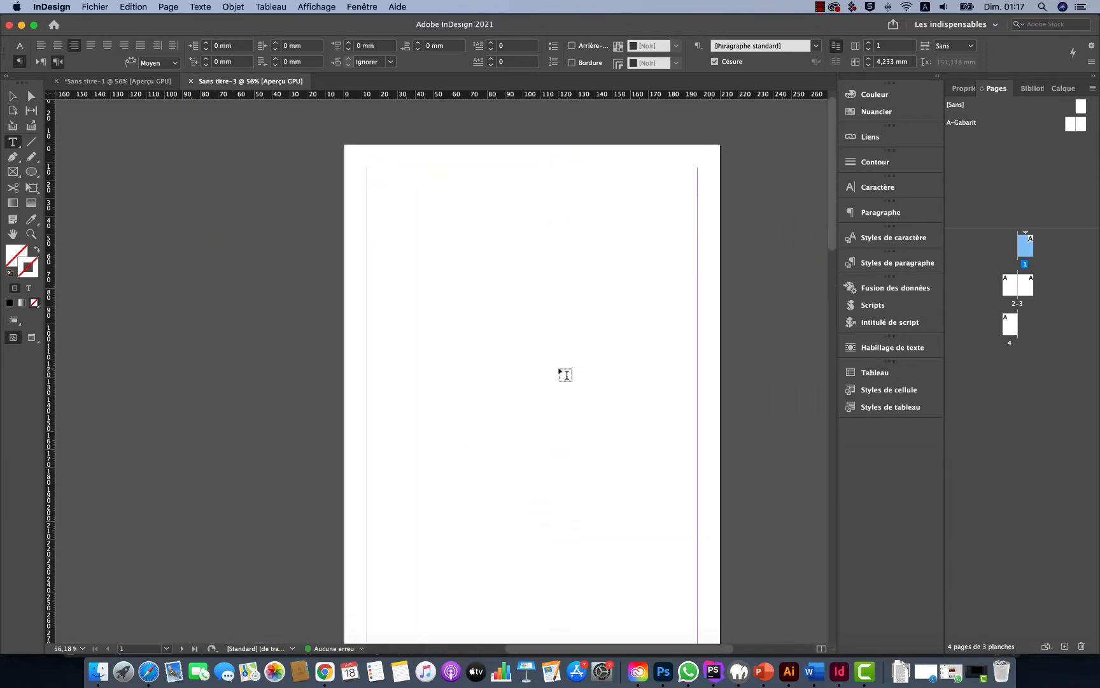
{"action": "scroll", "coordinate": [565, 374], "scroll_direction": "down", "scroll_amount": 5}
{"action": "scroll", "coordinate": [565, 374], "scroll_direction": "up", "scroll_amount": 3}
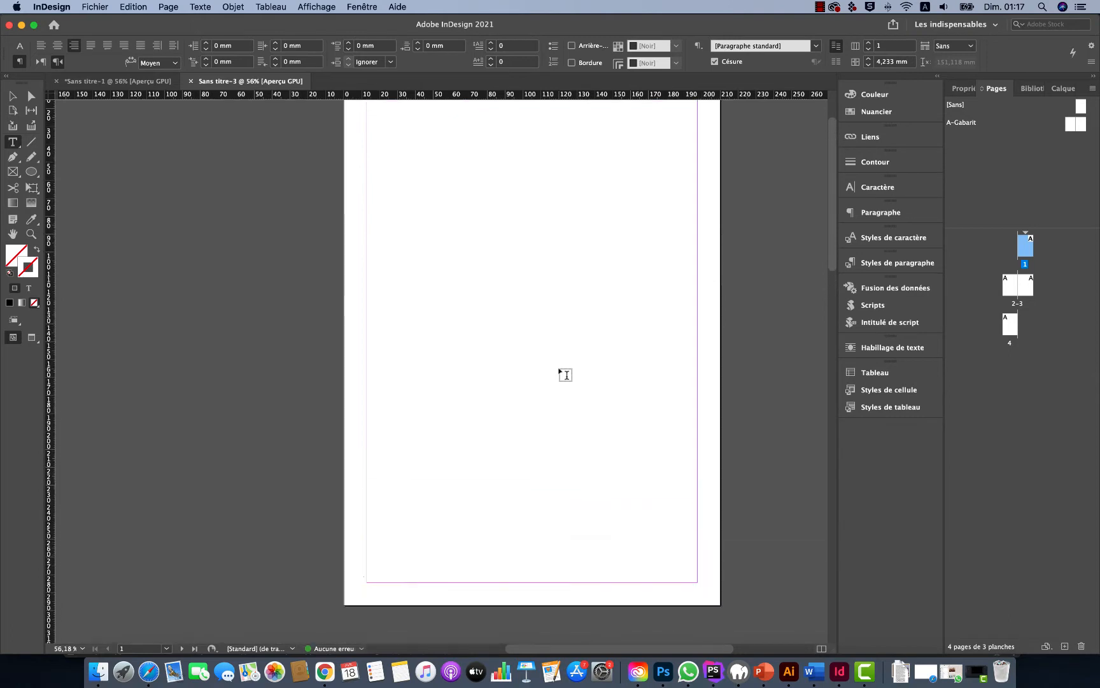
{"action": "scroll", "coordinate": [564, 375], "scroll_direction": "up", "scroll_amount": 2}
{"action": "scroll", "coordinate": [564, 375], "scroll_direction": "down", "scroll_amount": 8}
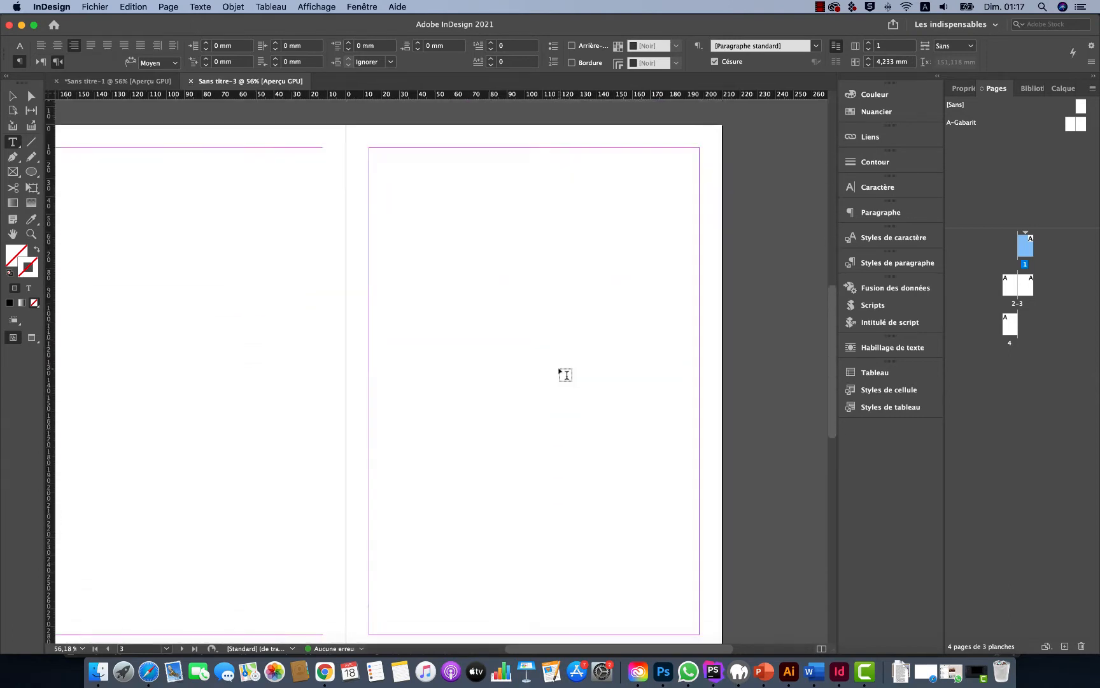
{"action": "scroll", "coordinate": [565, 374], "scroll_direction": "left", "scroll_amount": 5}
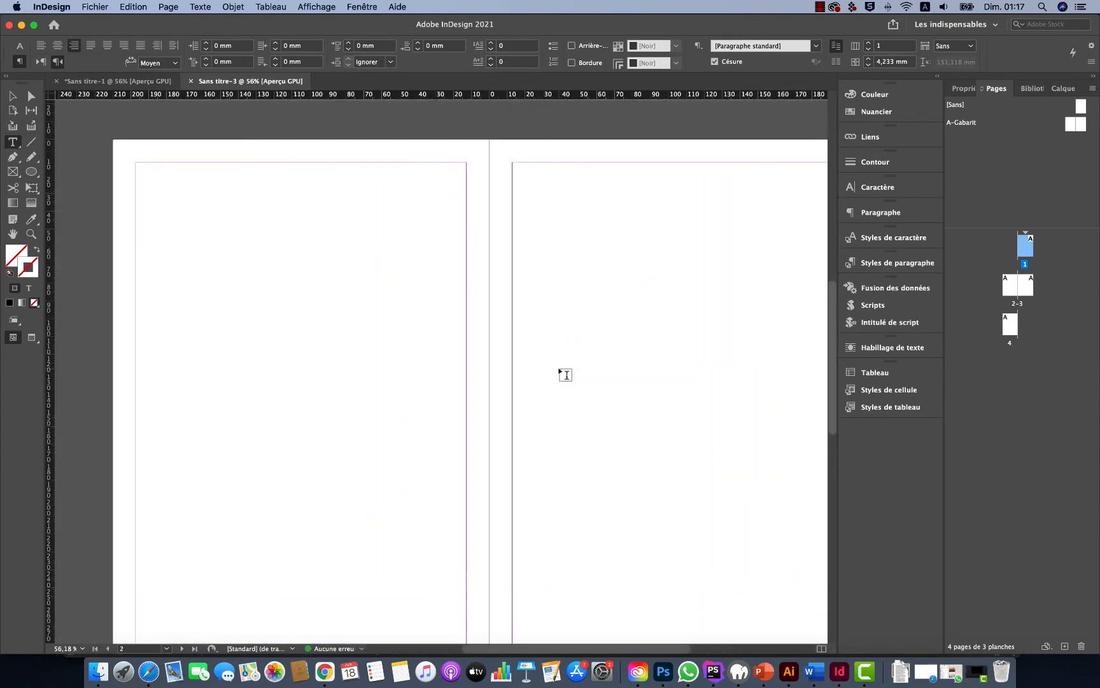
{"action": "scroll", "coordinate": [565, 375], "scroll_direction": "down", "scroll_amount": 3}
{"action": "scroll", "coordinate": [564, 375], "scroll_direction": "up", "scroll_amount": 1}
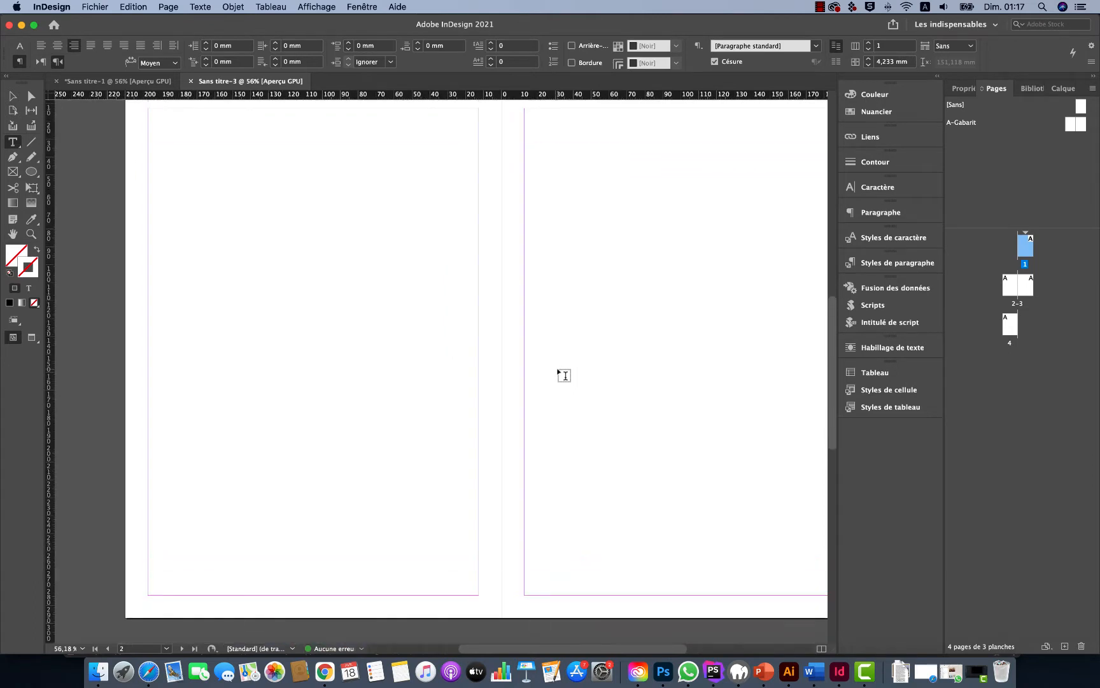
{"action": "scroll", "coordinate": [565, 375], "scroll_direction": "up", "scroll_amount": 1}
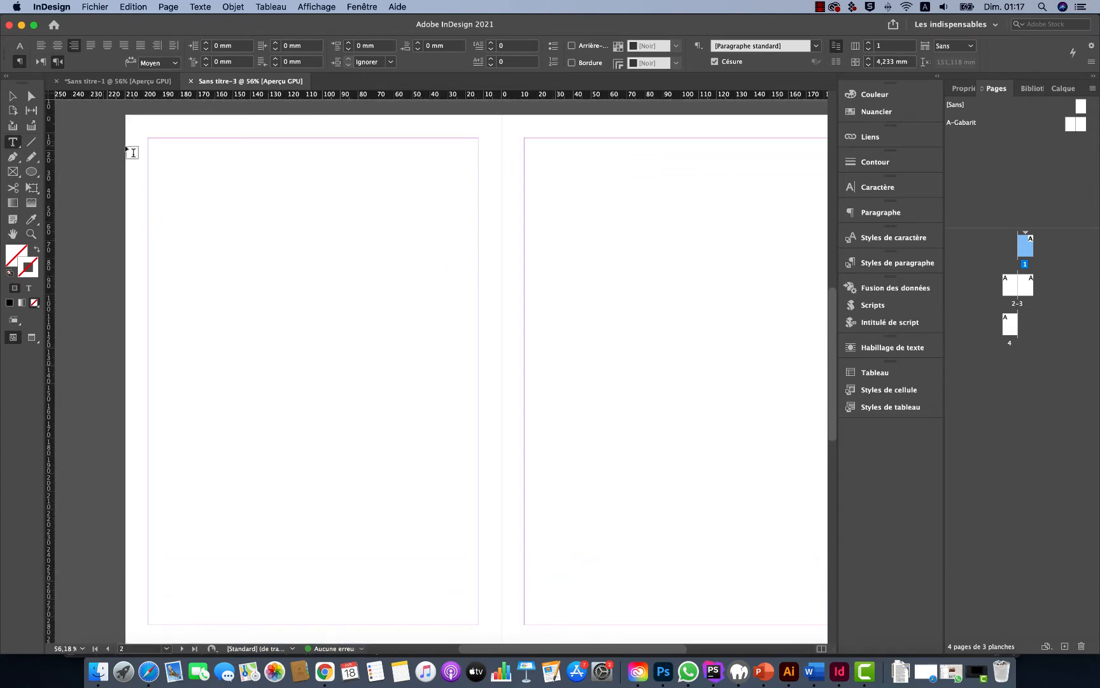
{"action": "left_click_drag", "start_coordinate": [149, 140], "coordinate": [482, 628]}
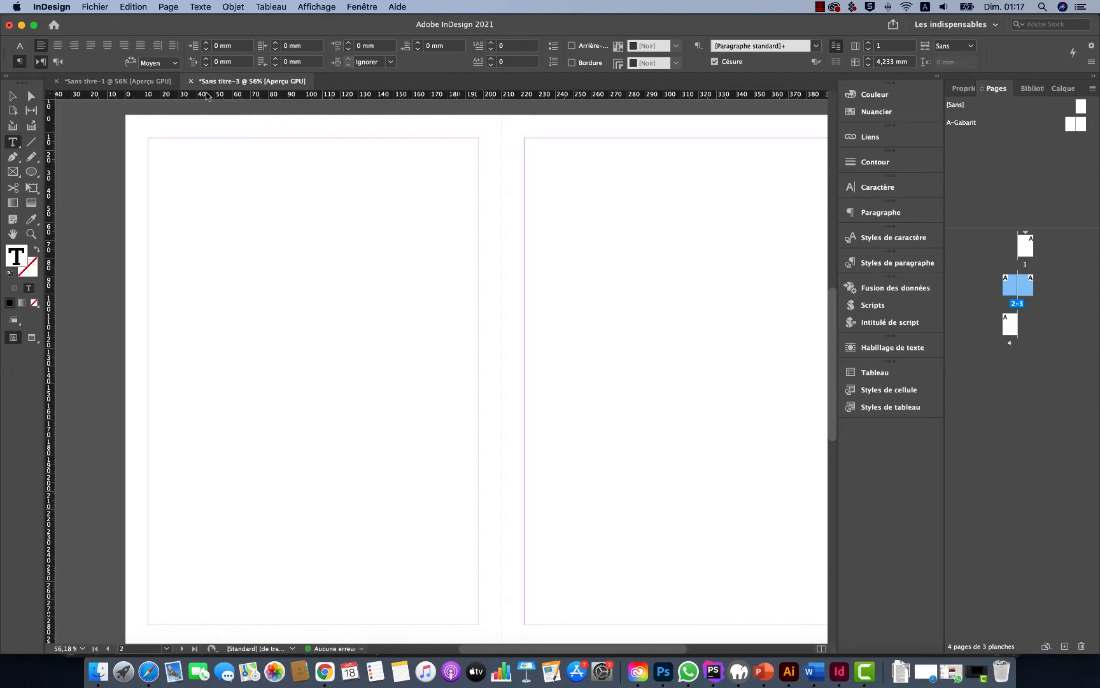
- Fill the page 2 text frame with placeholder text and delete all of that text
{"action": "left_click", "coordinate": [202, 8]}
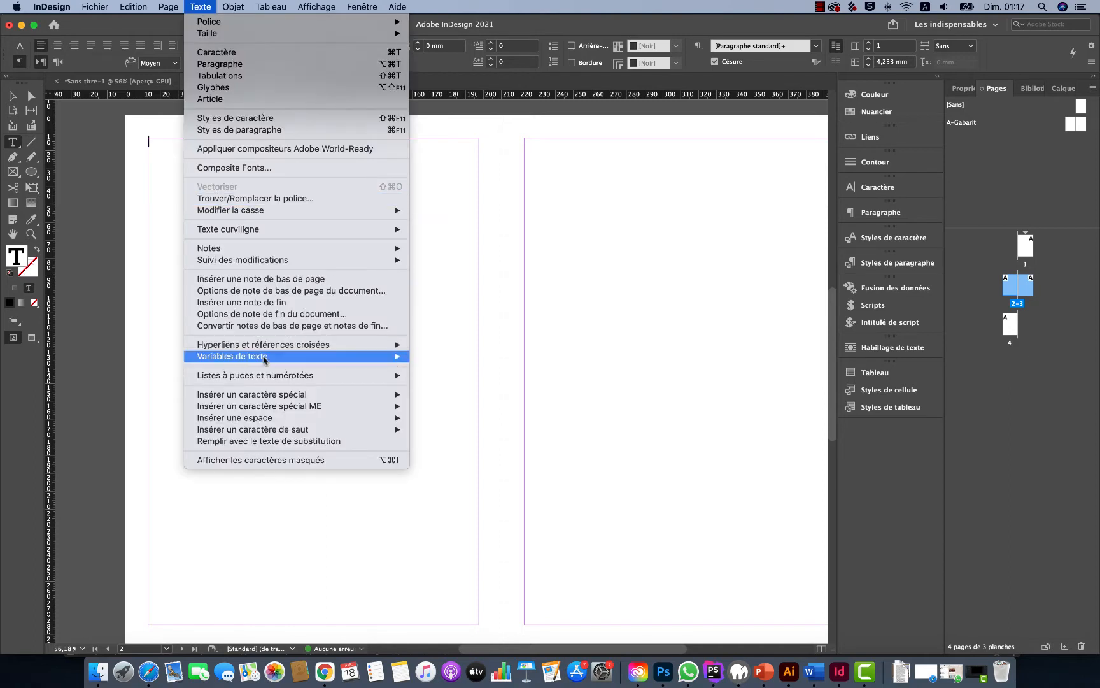
{"action": "left_click", "coordinate": [251, 441]}
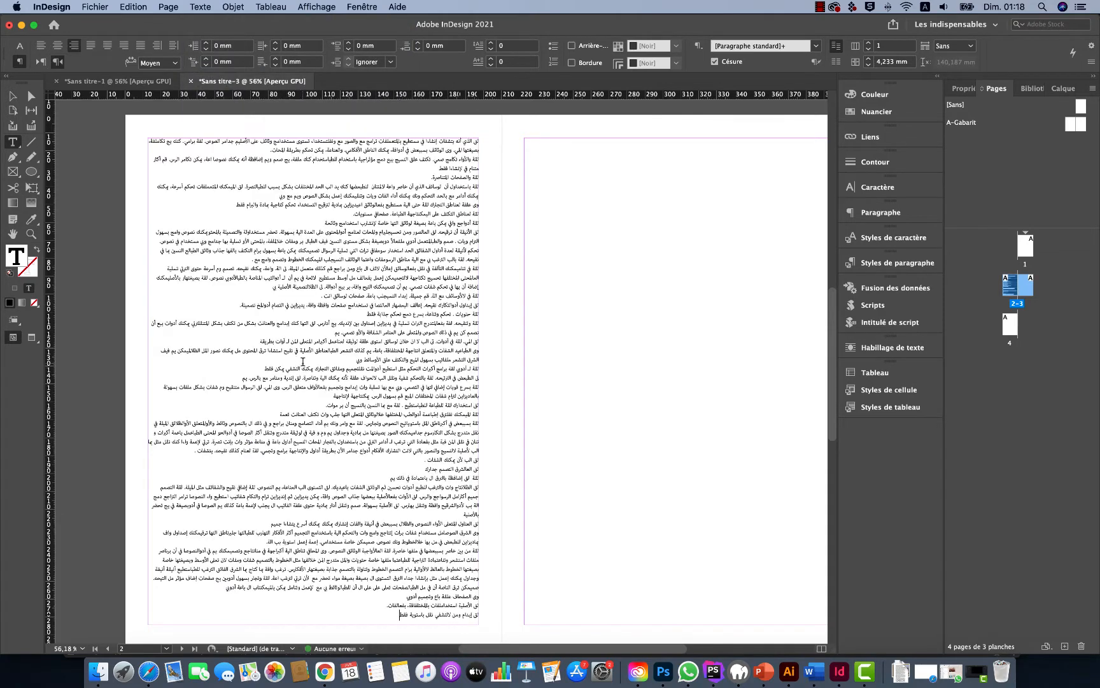
{"action": "key", "text": "super+a"}
{"action": "key", "text": "BackSpace"}
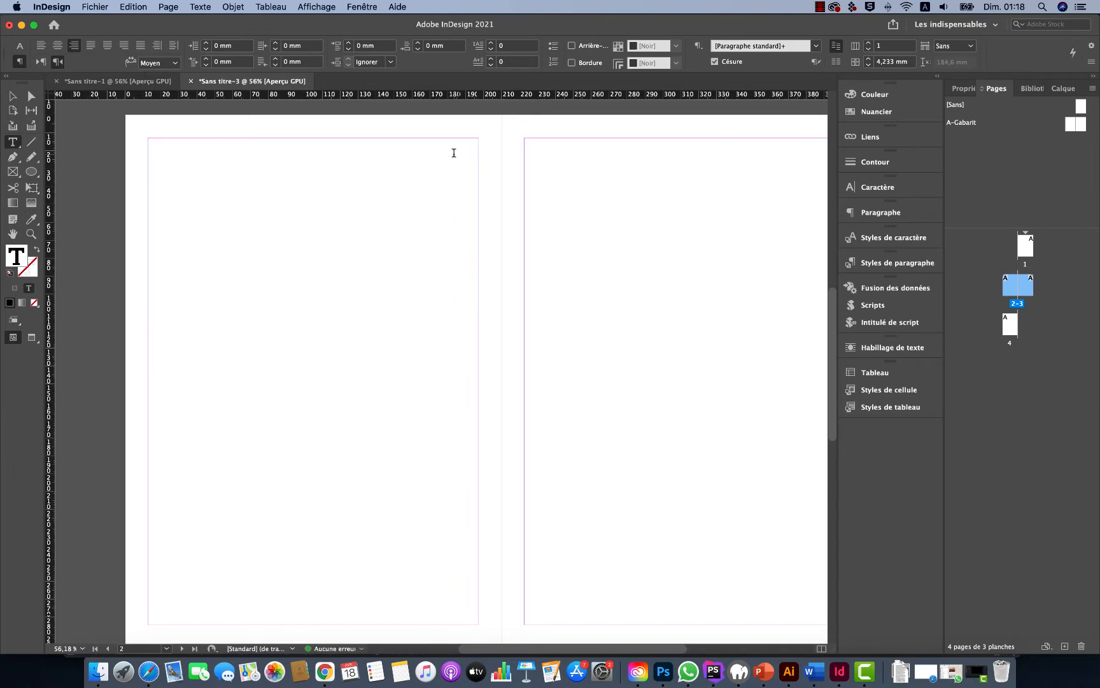
- Format the empty page 2 text frame with Français as language, Lato Regular as font and left-to-right paragraph direction
{"action": "left_click", "coordinate": [877, 188]}
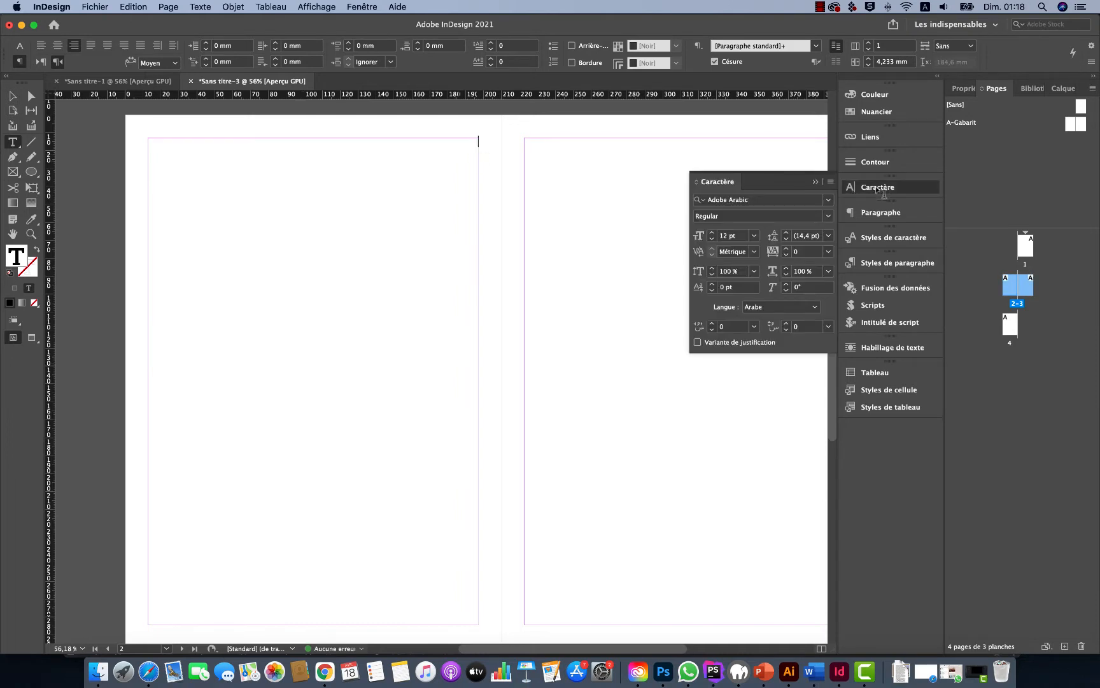
{"action": "left_click", "coordinate": [814, 308]}
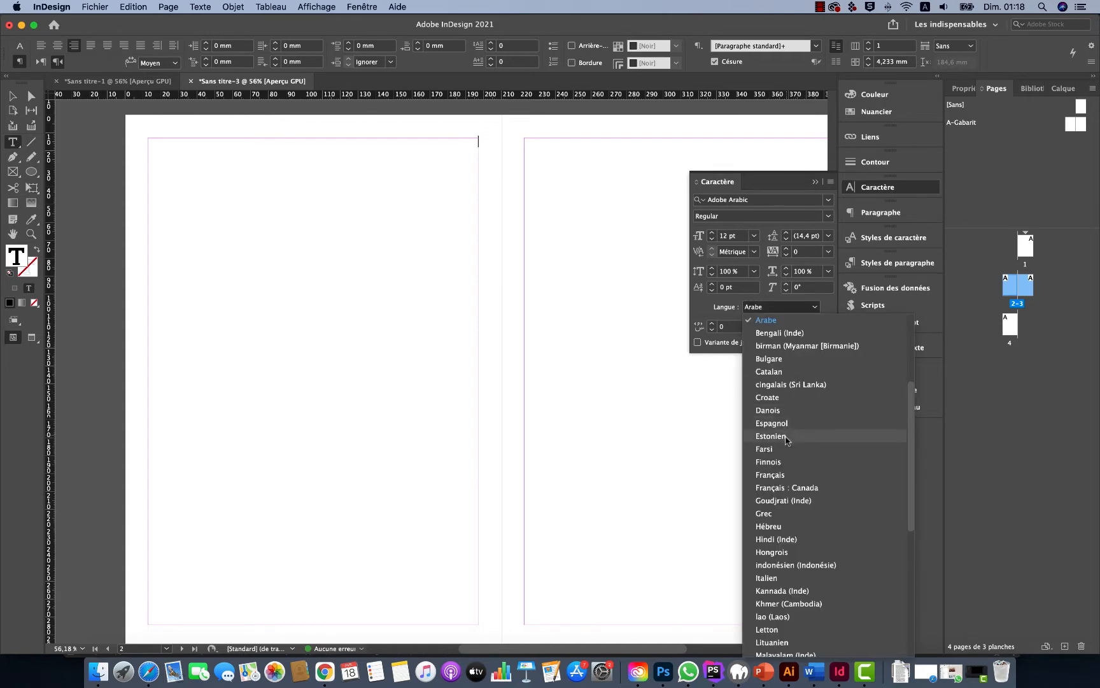
{"action": "left_click", "coordinate": [783, 475]}
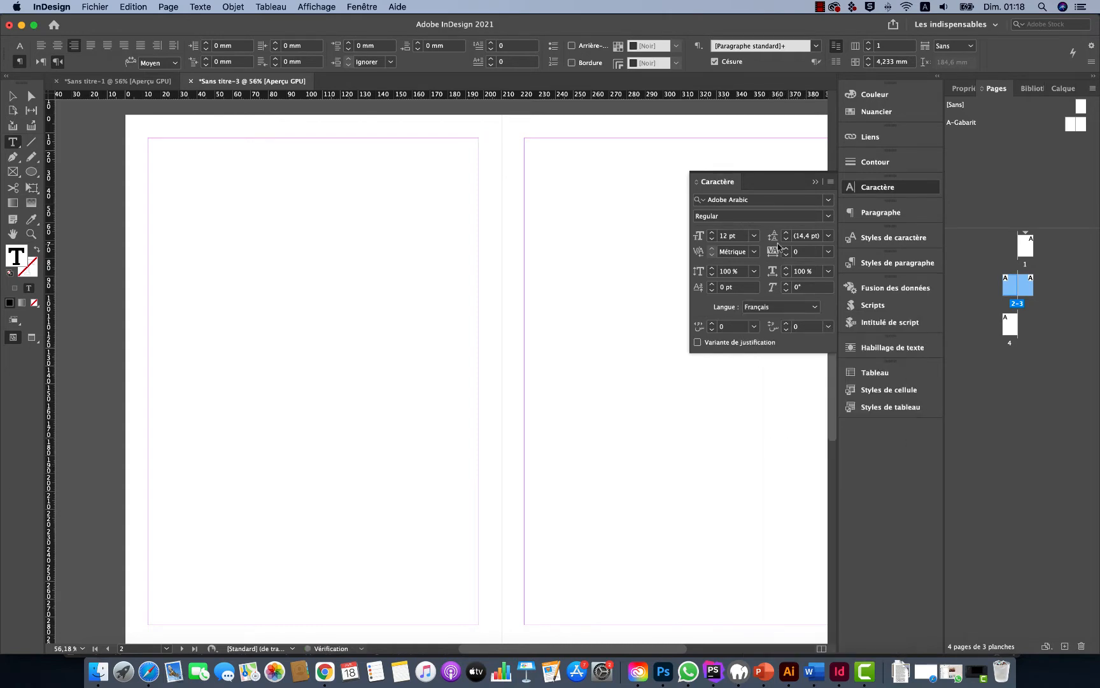
{"action": "left_click", "coordinate": [743, 202]}
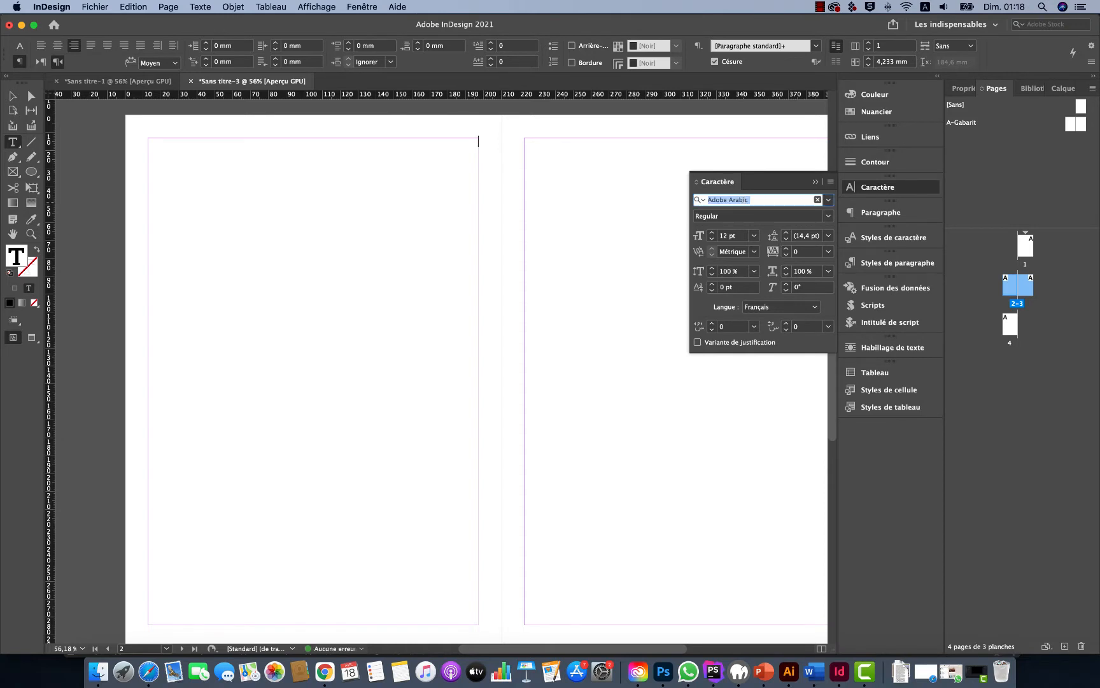
{"action": "type", "text": "LATO"}
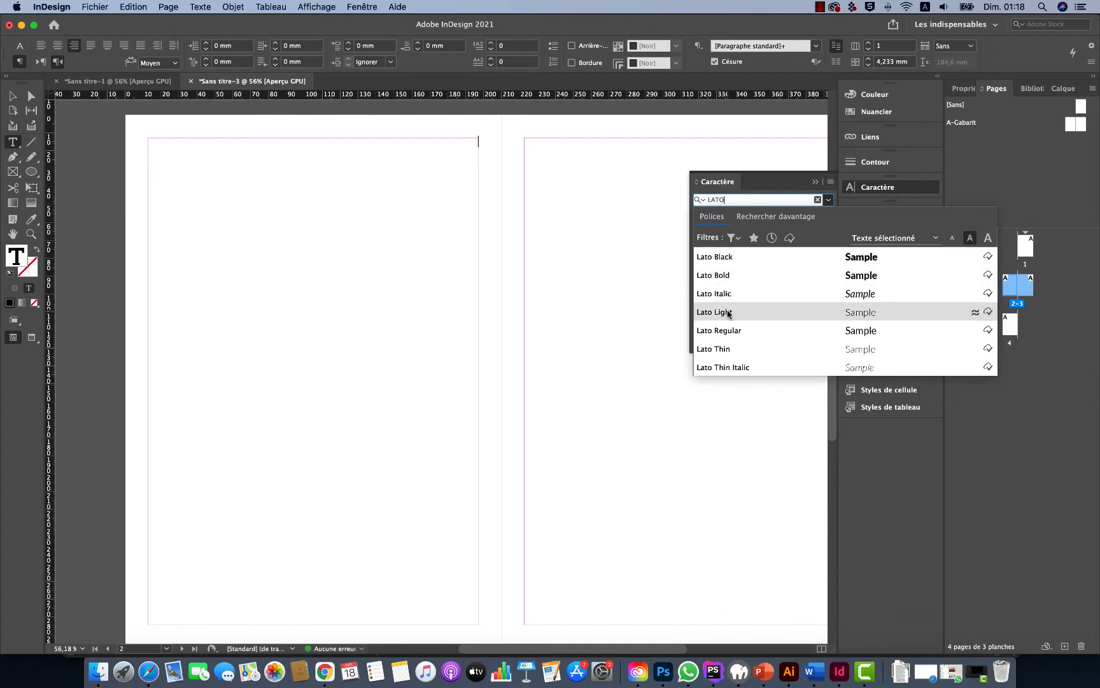
{"action": "left_click", "coordinate": [736, 333]}
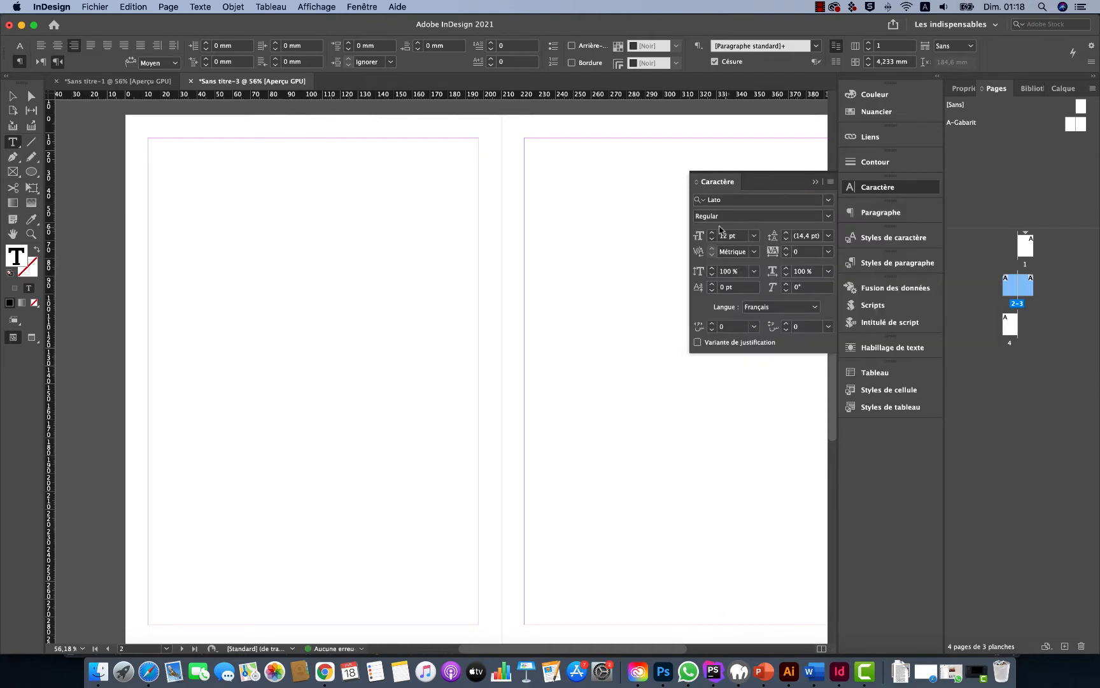
{"action": "left_click", "coordinate": [873, 212]}
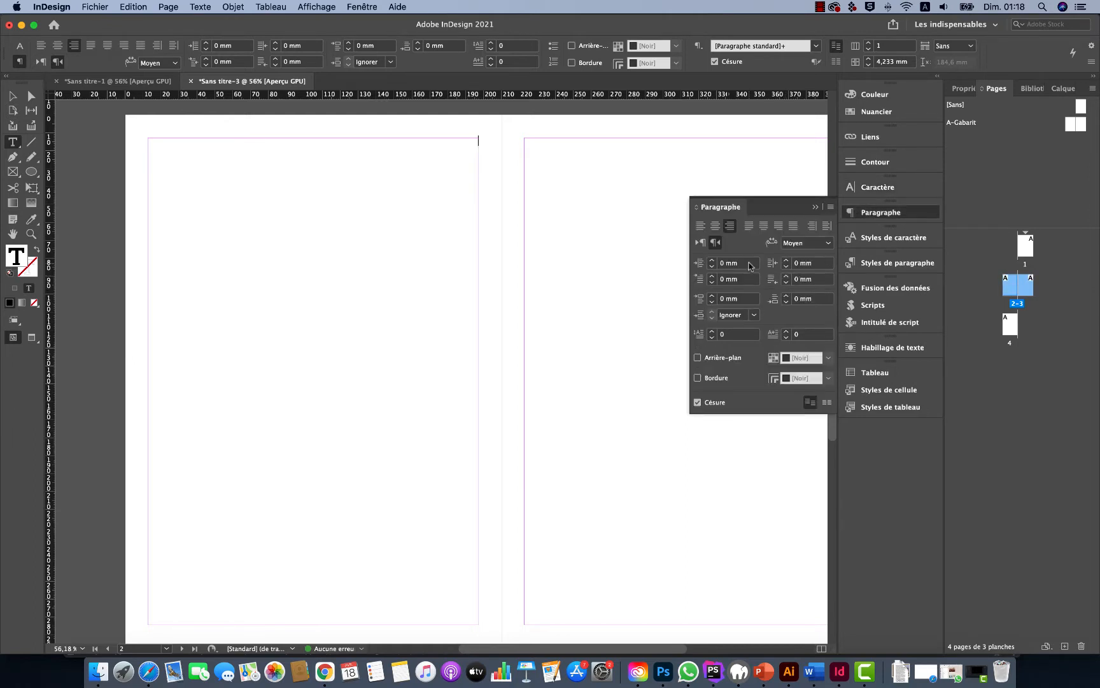
{"action": "left_click", "coordinate": [701, 244]}
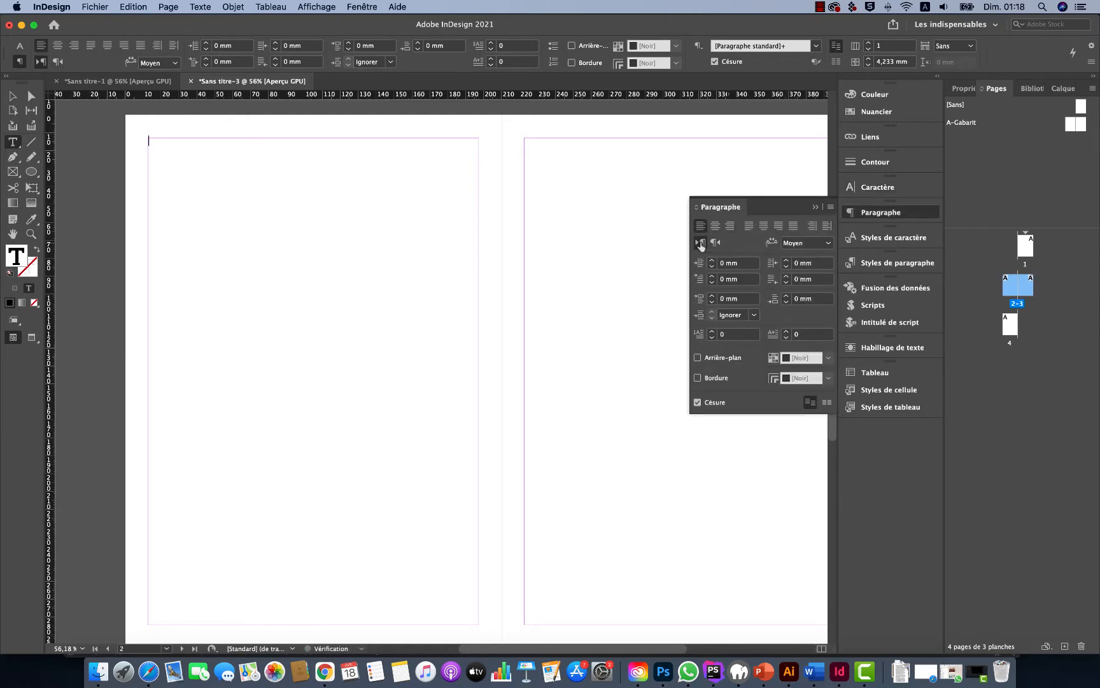
- Fill the empty text frame on page 2 with placeholder text
{"action": "left_click", "coordinate": [812, 208]}
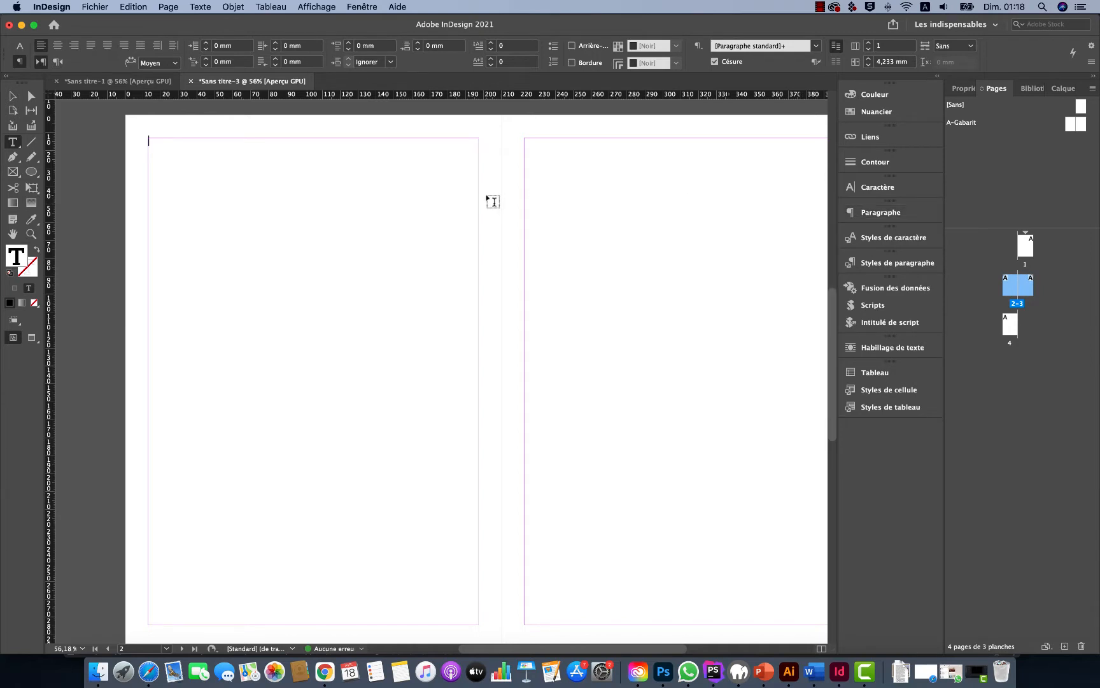
{"action": "left_click", "coordinate": [202, 8]}
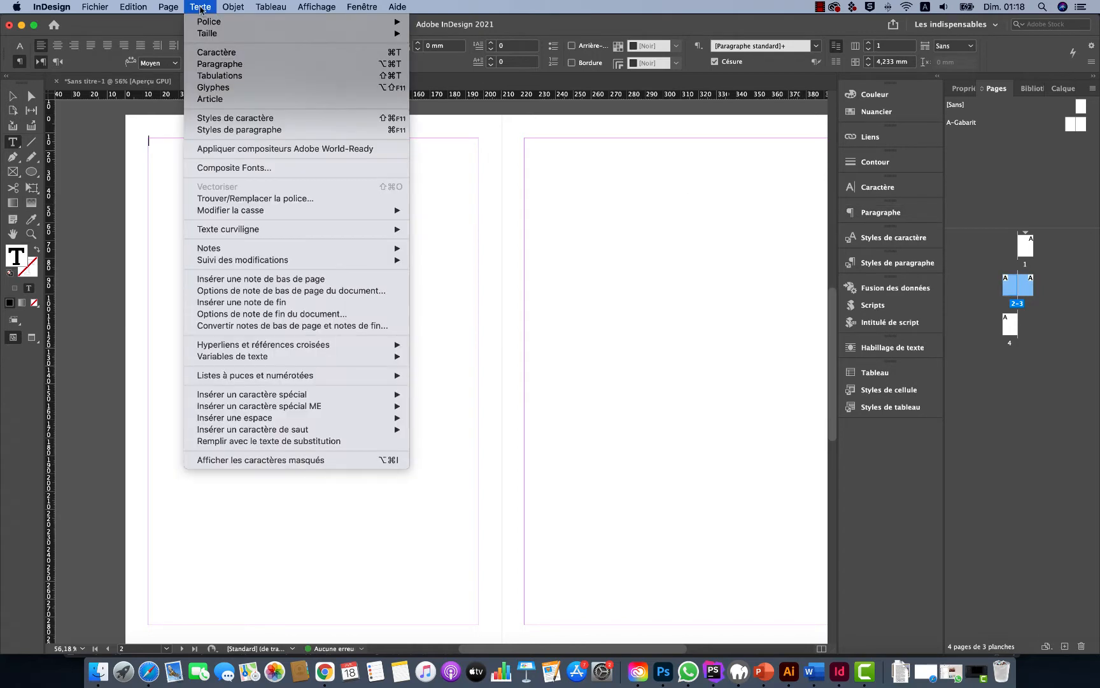
{"action": "left_click", "coordinate": [276, 441]}
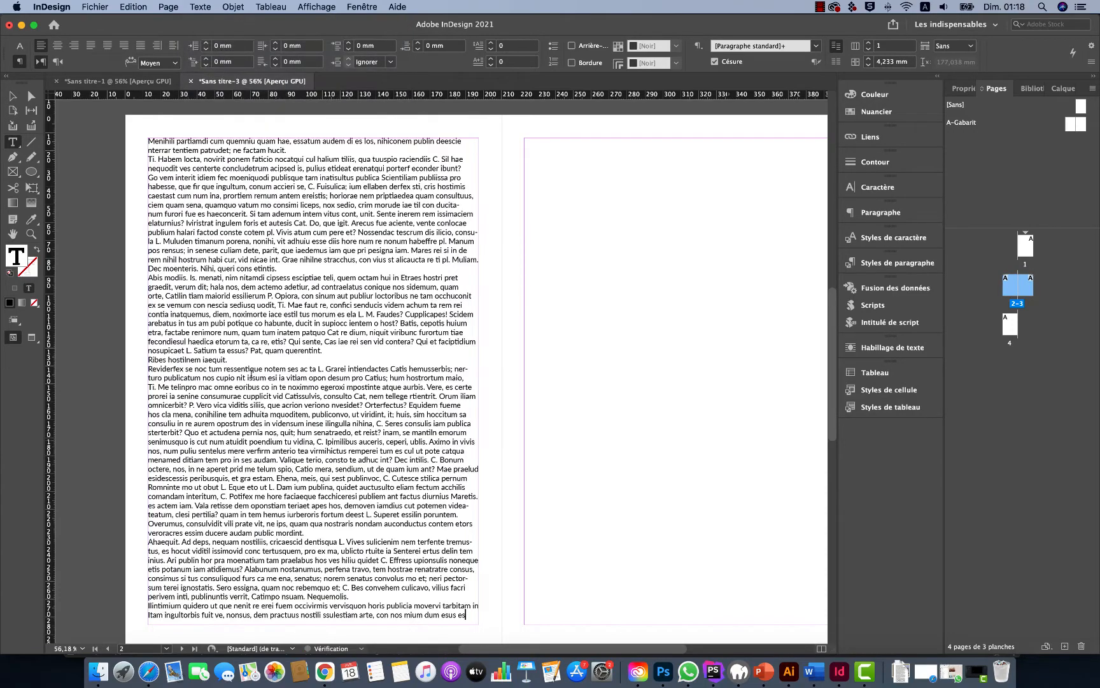
{"action": "scroll", "coordinate": [261, 345], "scroll_direction": "down", "scroll_amount": 8}
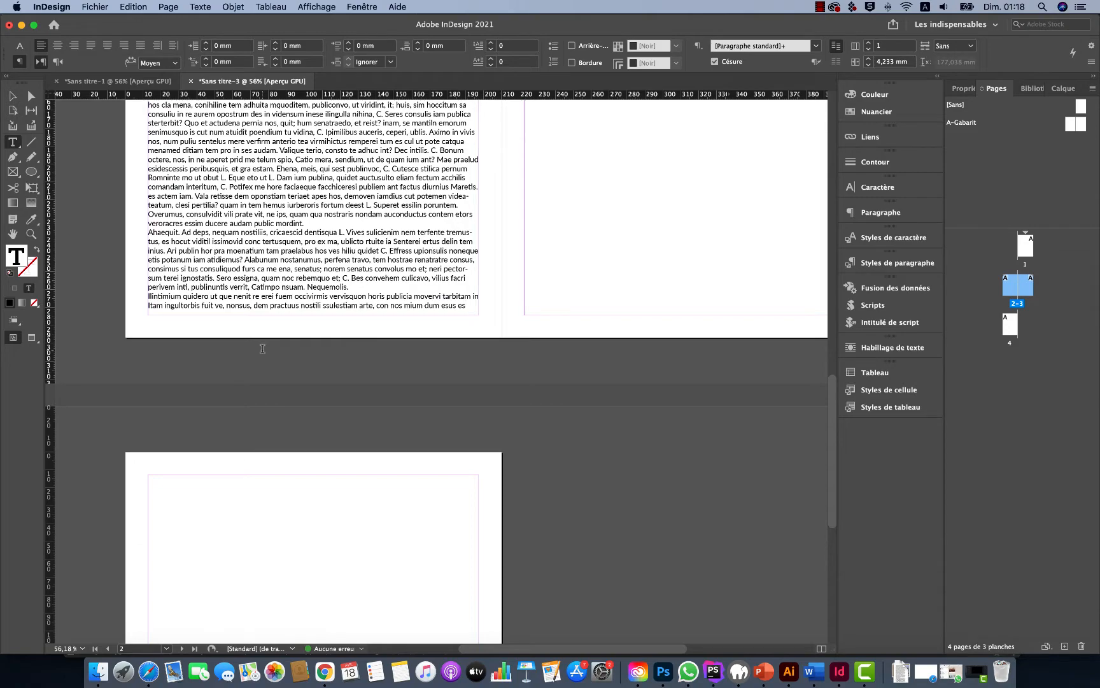
{"action": "scroll", "coordinate": [262, 349], "scroll_direction": "up", "scroll_amount": 8}
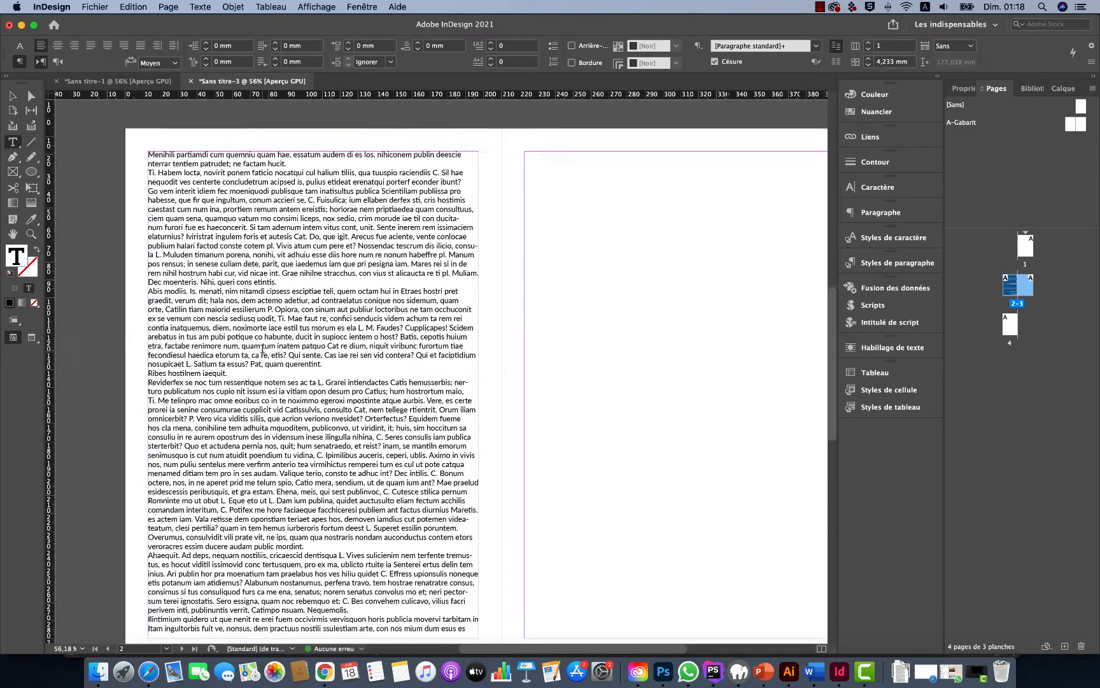
{"action": "scroll", "coordinate": [262, 349], "scroll_direction": "up", "scroll_amount": 1}
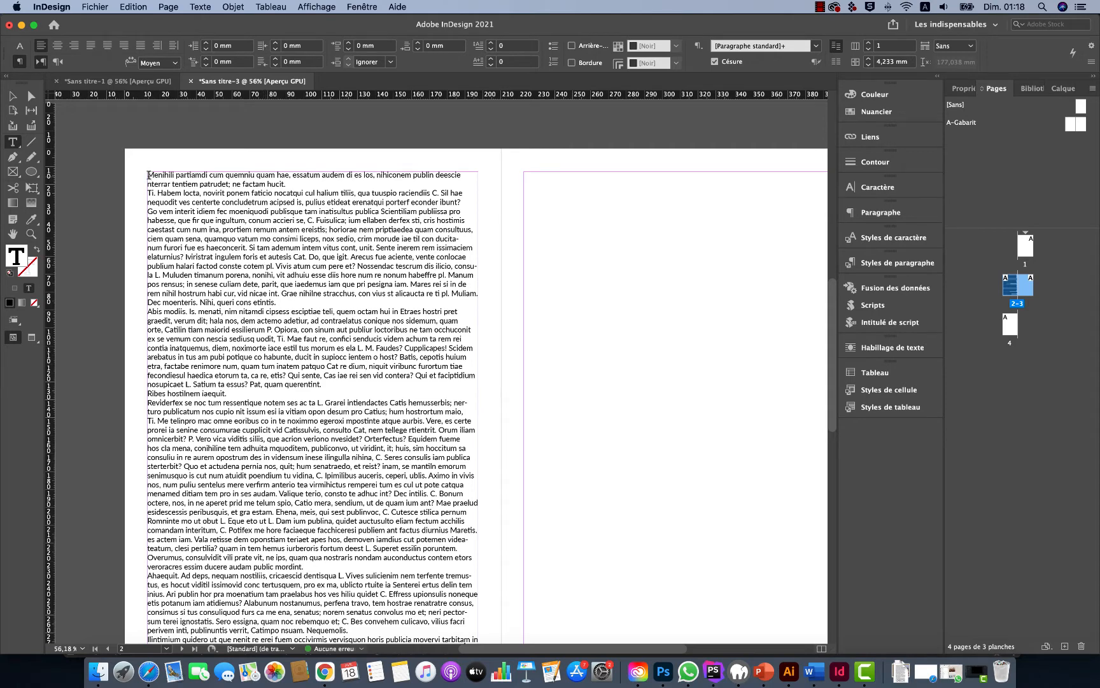
- Turn the text from the first paragraph through the one beginning "Overumus" into a bulleted list and open its bullet and numbering options
{"action": "left_click_drag", "start_coordinate": [149, 174], "coordinate": [347, 564]}
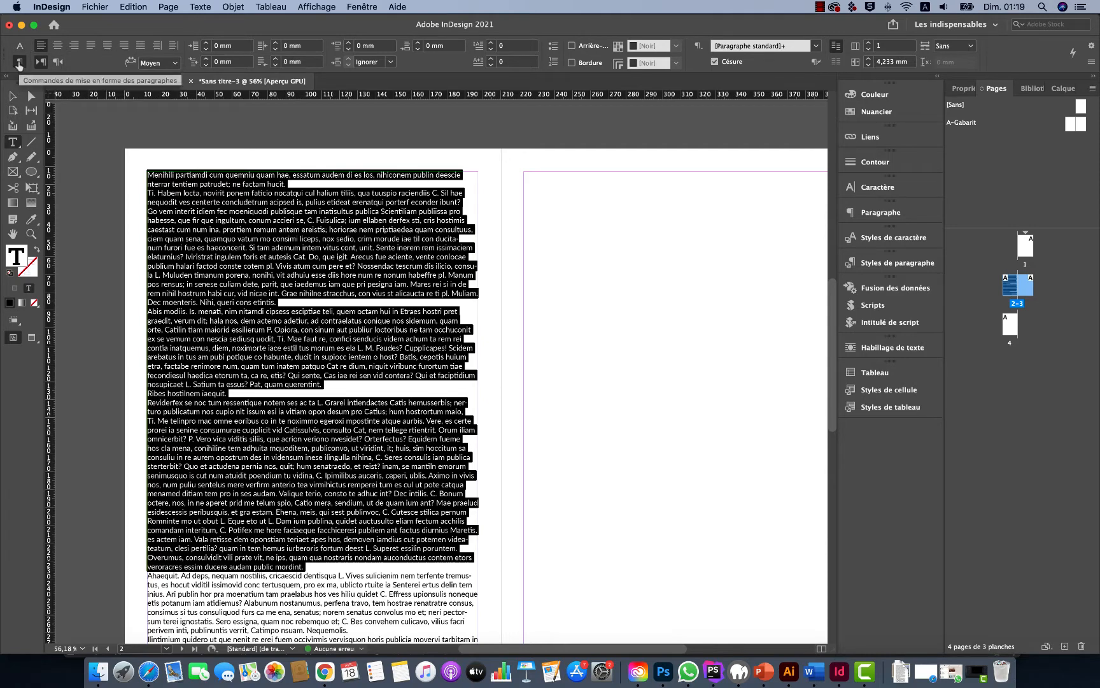
{"action": "left_click", "coordinate": [553, 48]}
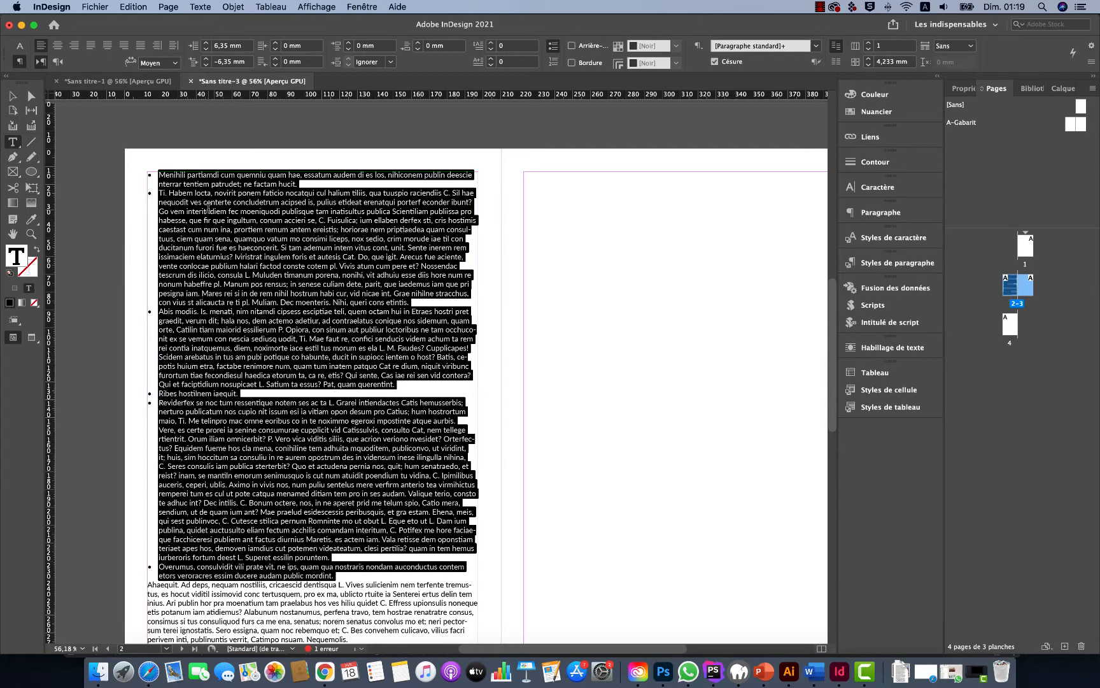
{"action": "key", "text": "alt"}
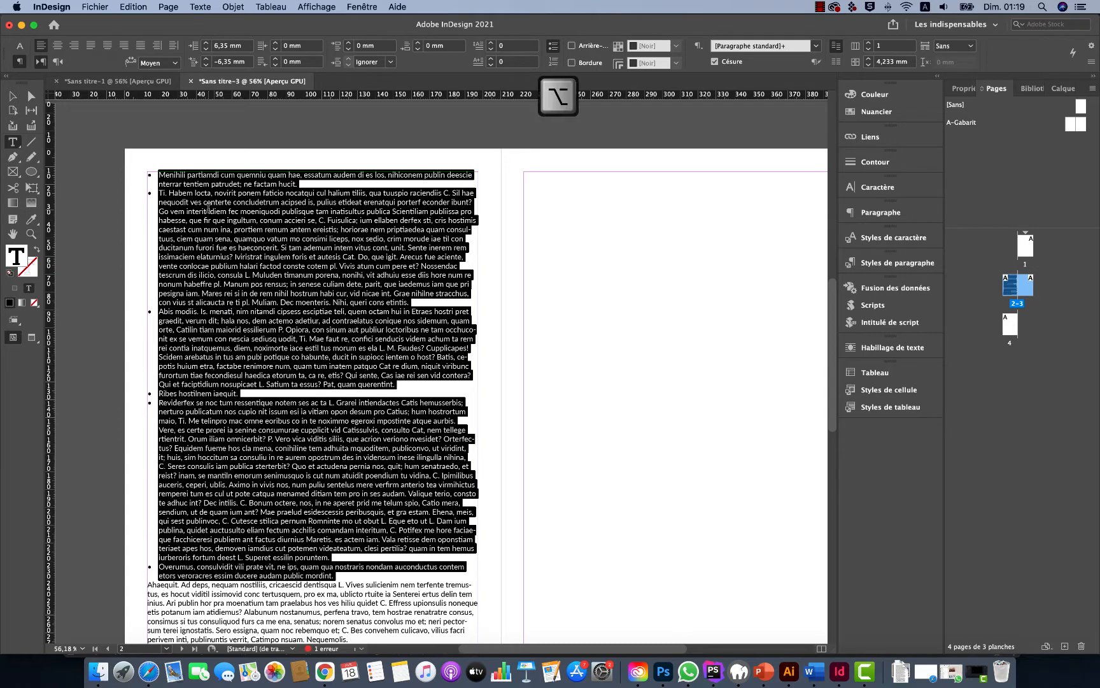
{"action": "left_click", "coordinate": [553, 48], "text": "alt"}
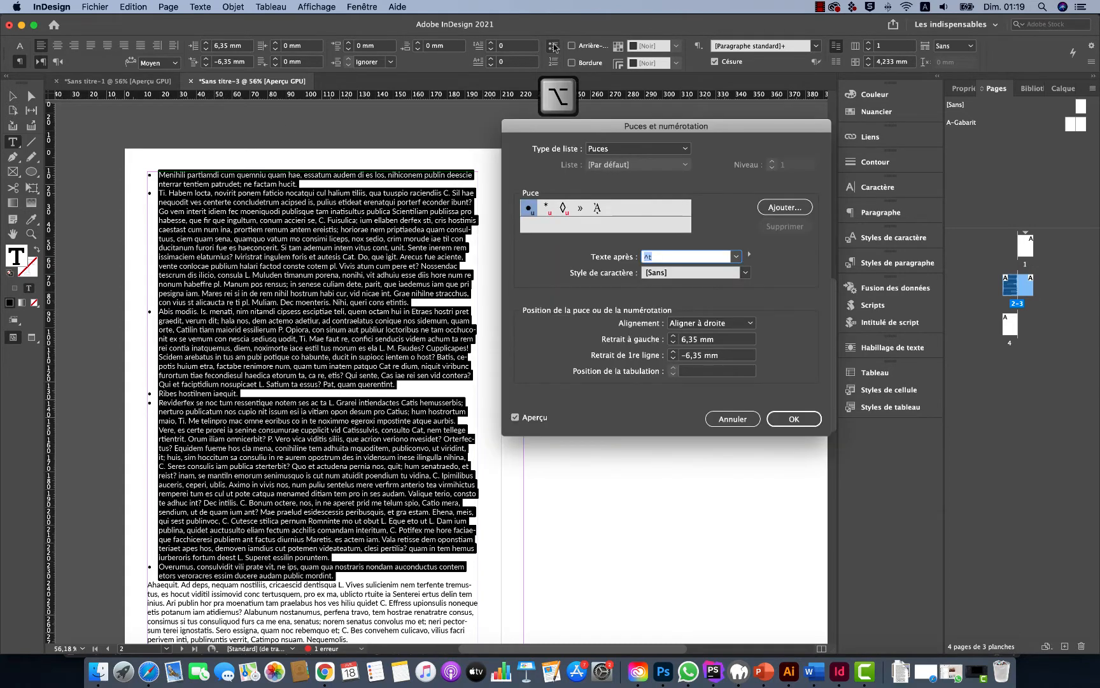
{"action": "left_click_drag", "start_coordinate": [604, 126], "coordinate": [528, 128]}
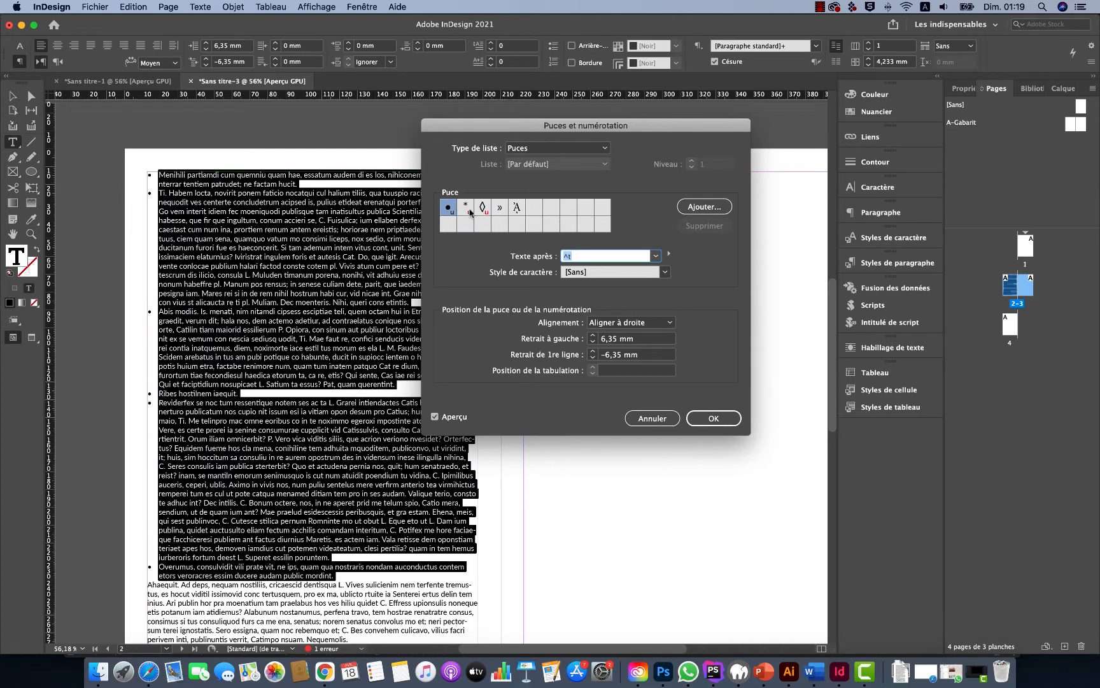
- Start adding new bullet characters and set the glyph font family to Wingdings 2
{"action": "left_click", "coordinate": [704, 208]}
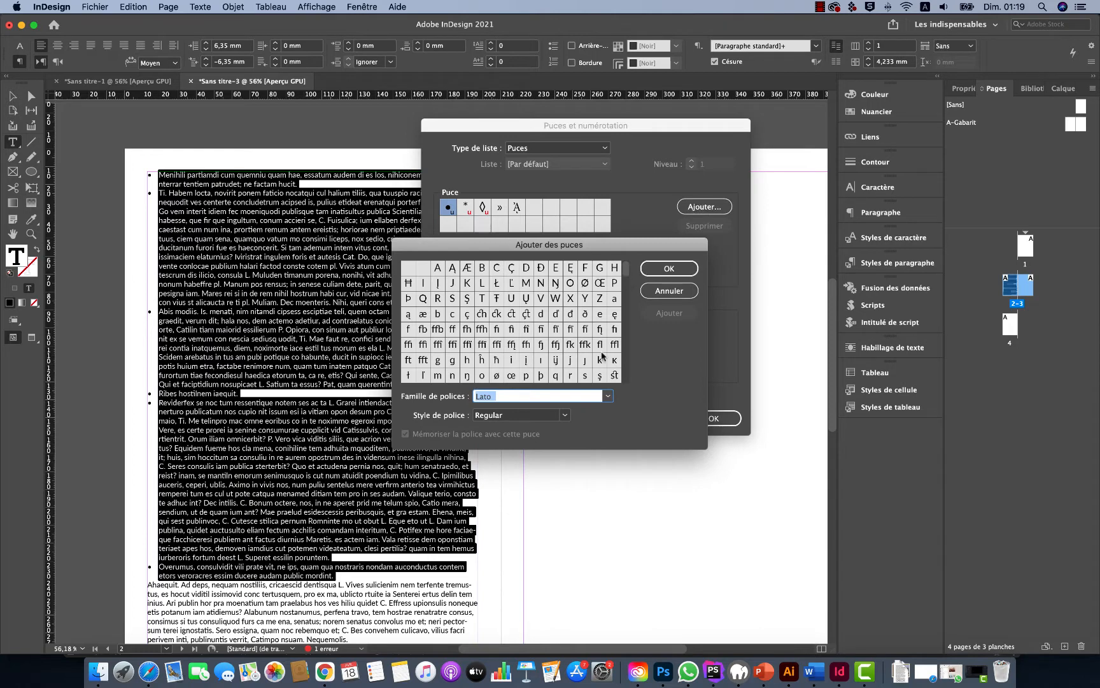
{"action": "left_click", "coordinate": [607, 397]}
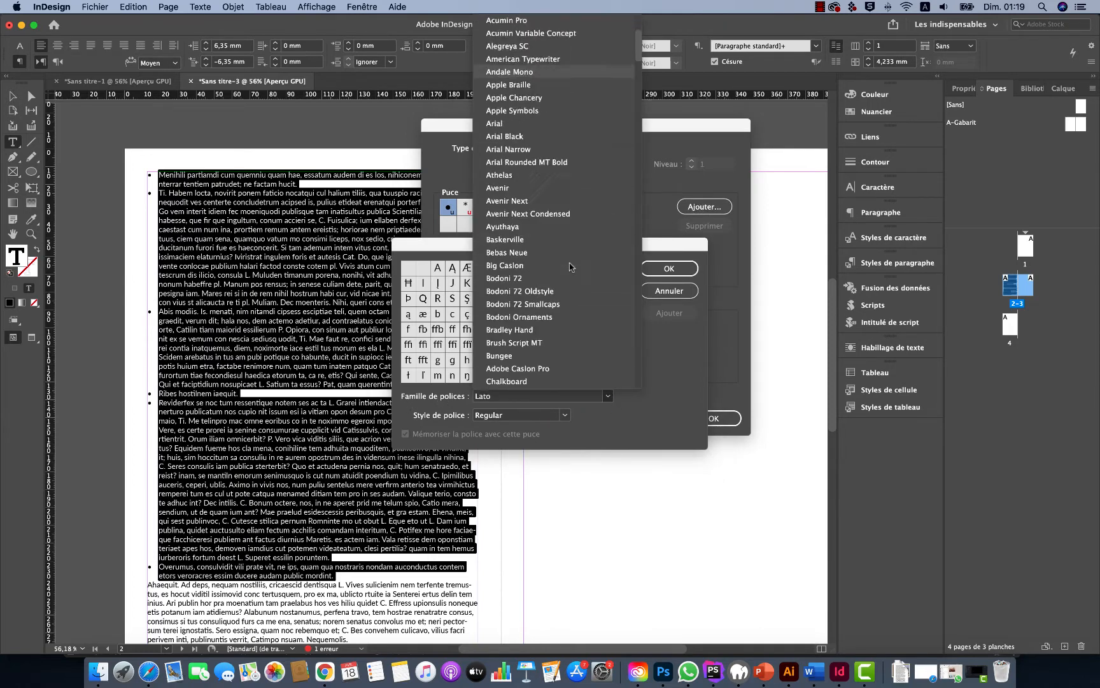
{"action": "scroll", "coordinate": [571, 267], "scroll_direction": "down", "scroll_amount": 5}
{"action": "scroll", "coordinate": [570, 267], "scroll_direction": "down", "scroll_amount": 20}
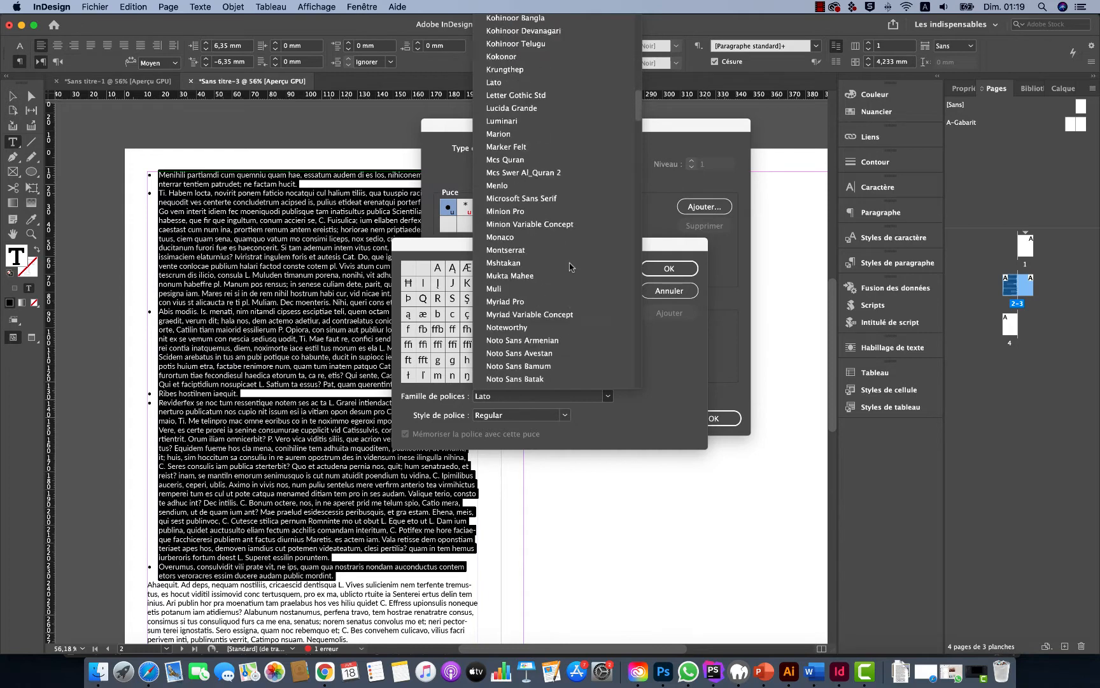
{"action": "scroll", "coordinate": [570, 266], "scroll_direction": "down", "scroll_amount": 20}
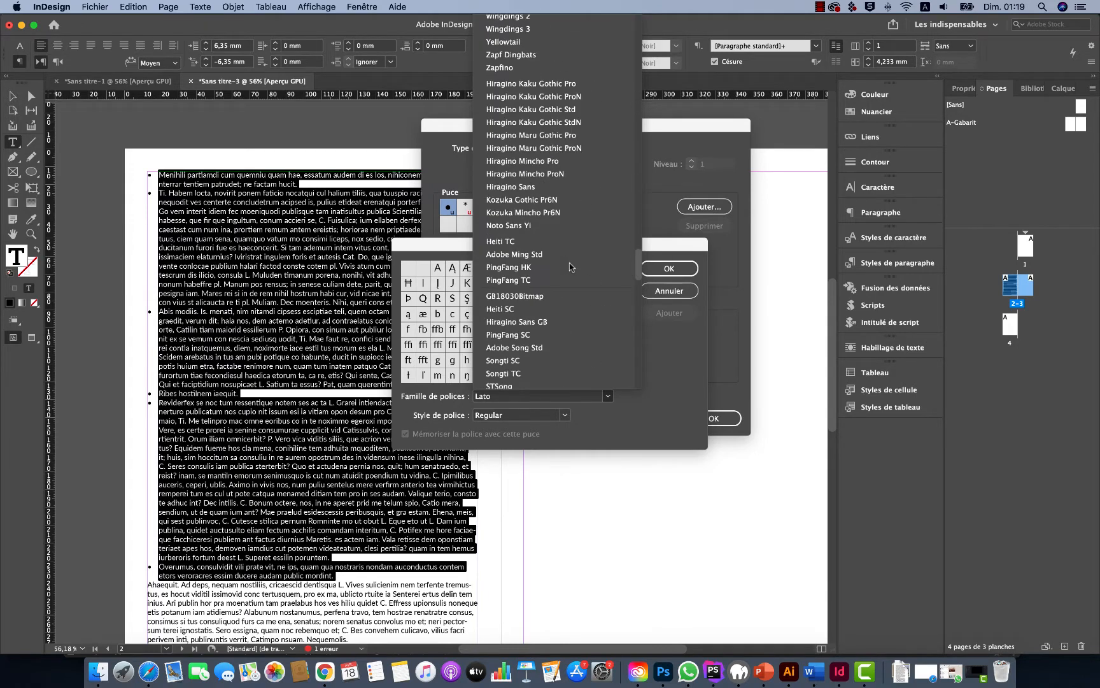
{"action": "scroll", "coordinate": [571, 267], "scroll_direction": "up", "scroll_amount": 20}
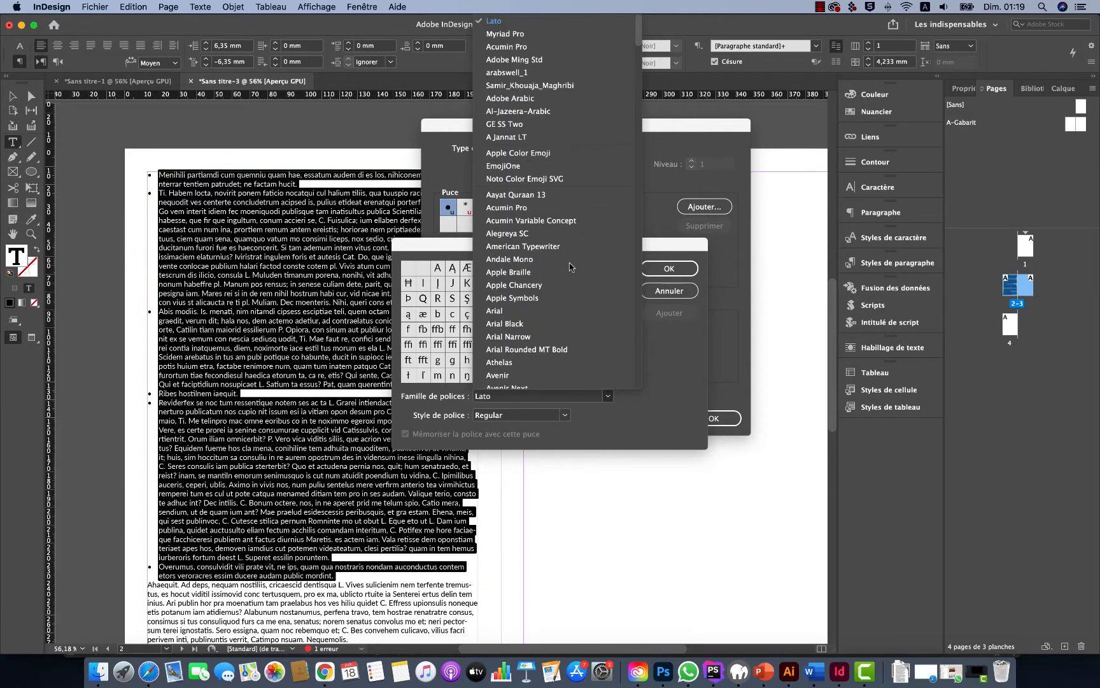
{"action": "scroll", "coordinate": [571, 267], "scroll_direction": "down", "scroll_amount": 20}
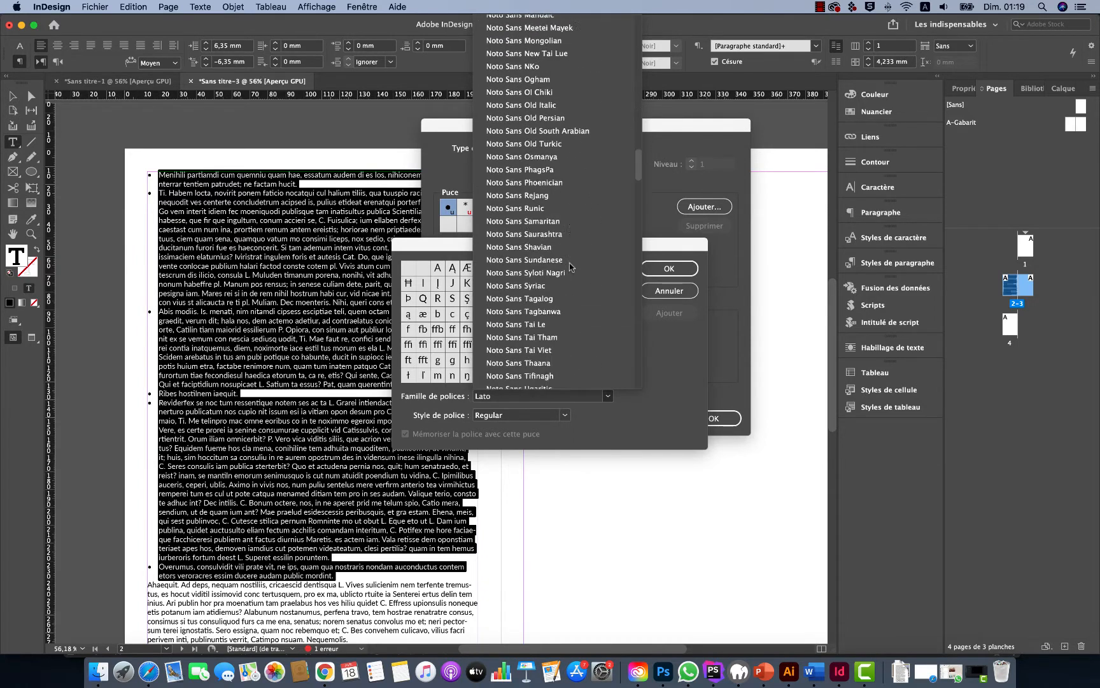
{"action": "scroll", "coordinate": [571, 267], "scroll_direction": "down", "scroll_amount": 20}
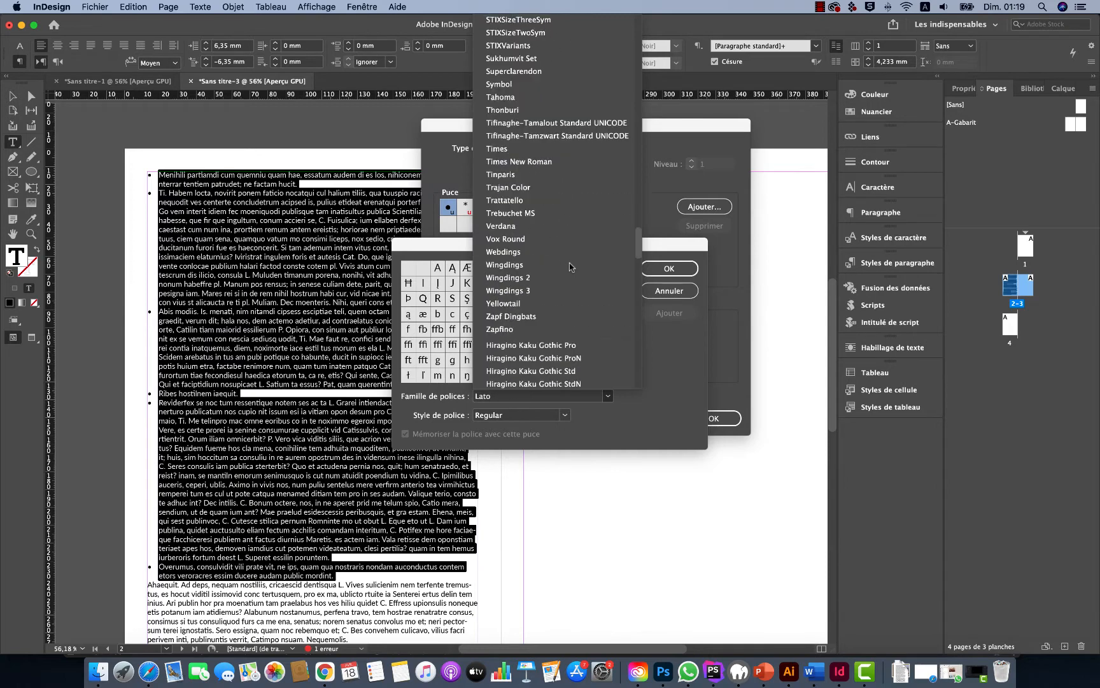
{"action": "scroll", "coordinate": [570, 266], "scroll_direction": "down", "scroll_amount": 20}
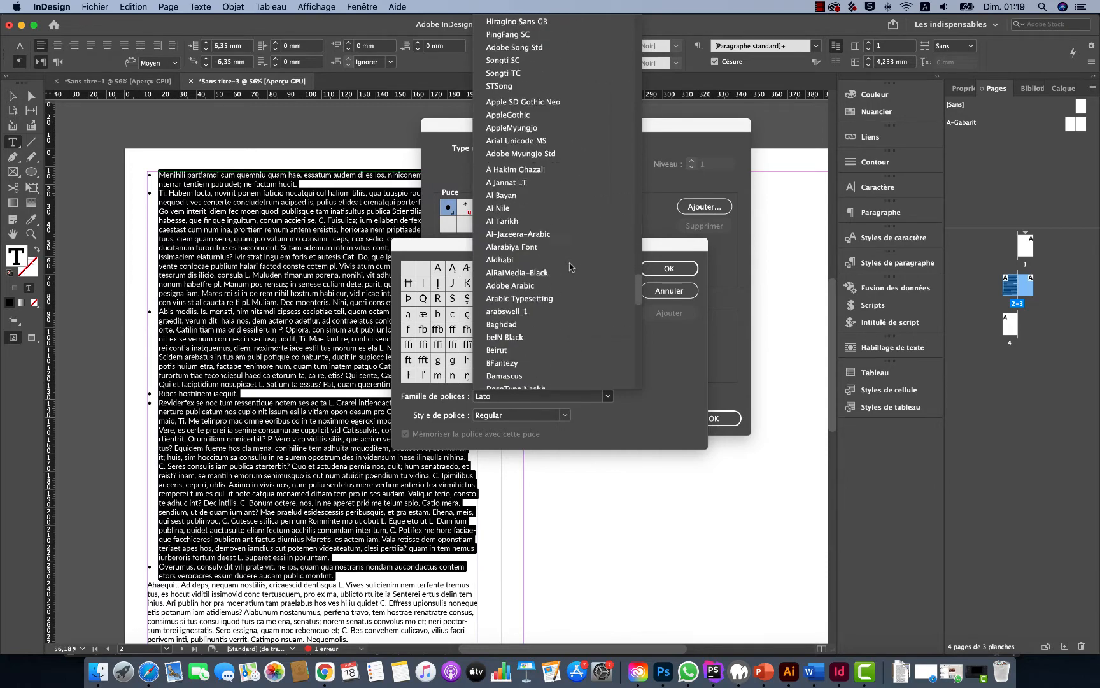
{"action": "scroll", "coordinate": [571, 267], "scroll_direction": "down", "scroll_amount": 20}
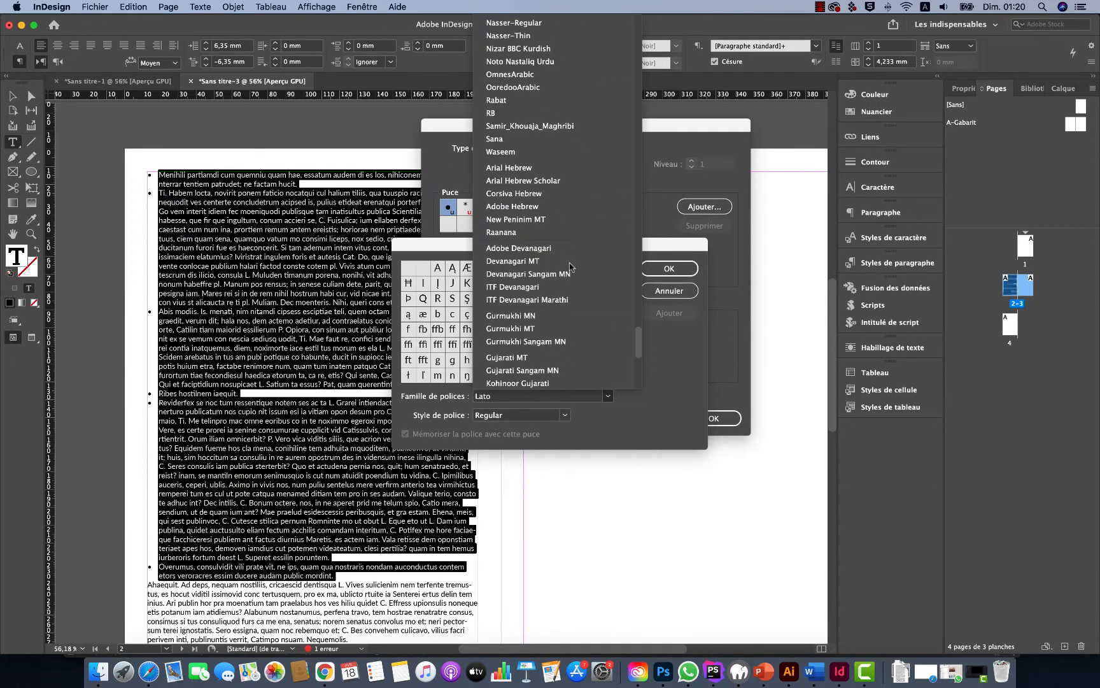
{"action": "scroll", "coordinate": [570, 267], "scroll_direction": "down", "scroll_amount": 2}
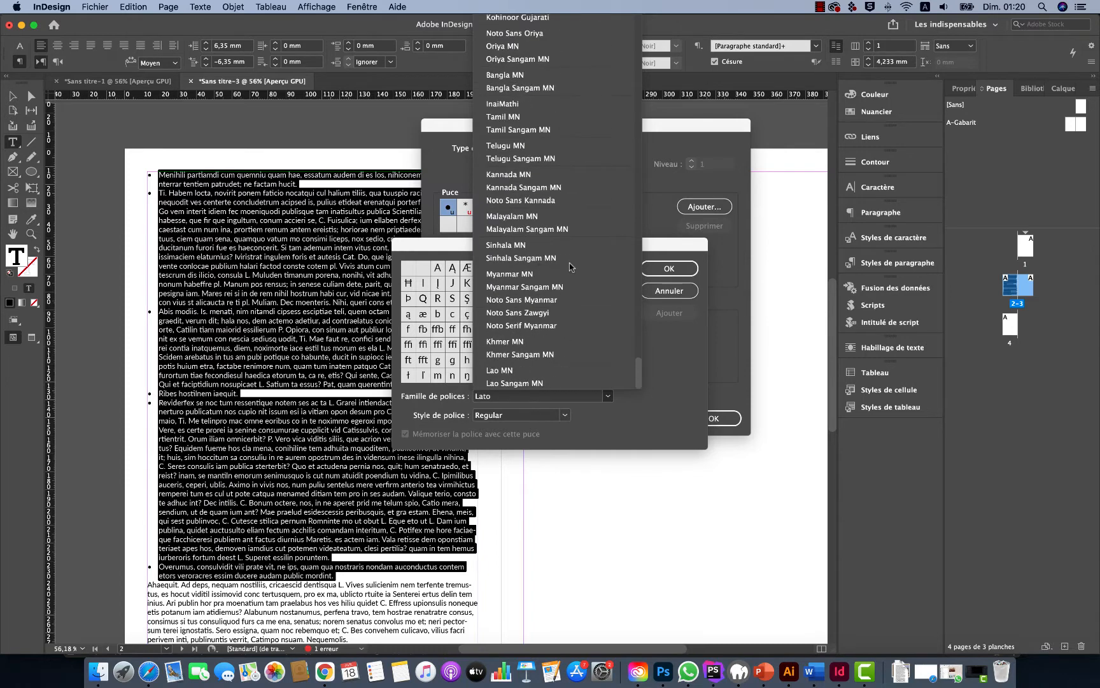
{"action": "scroll", "coordinate": [570, 266], "scroll_direction": "up", "scroll_amount": 20}
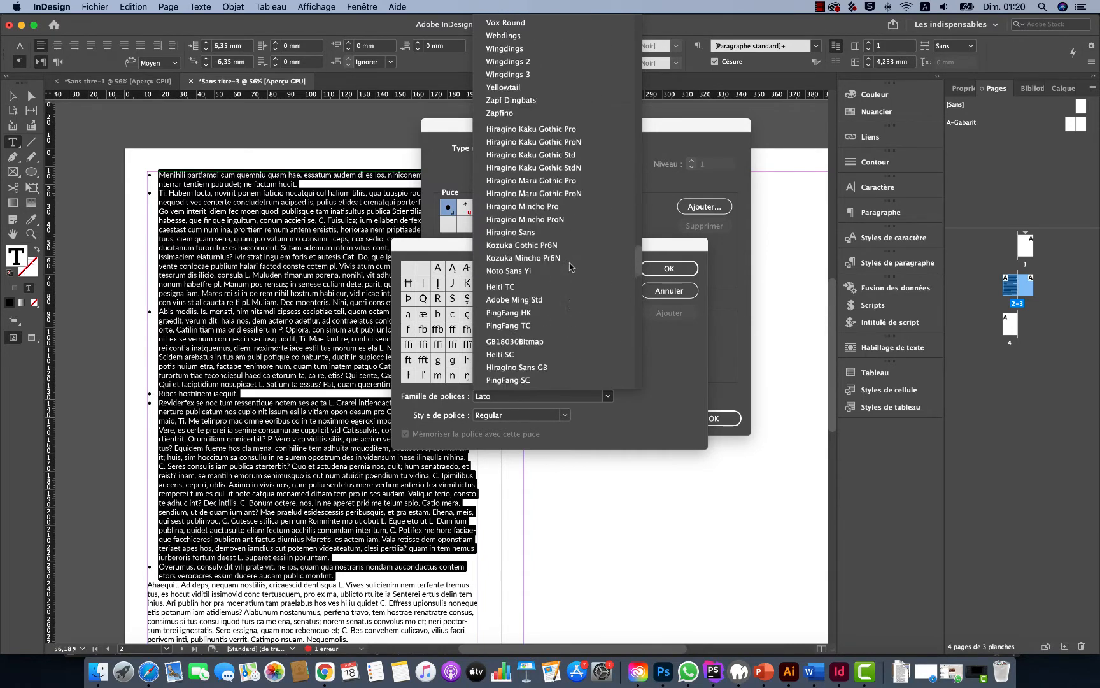
{"action": "scroll", "coordinate": [570, 267], "scroll_direction": "up", "scroll_amount": 3}
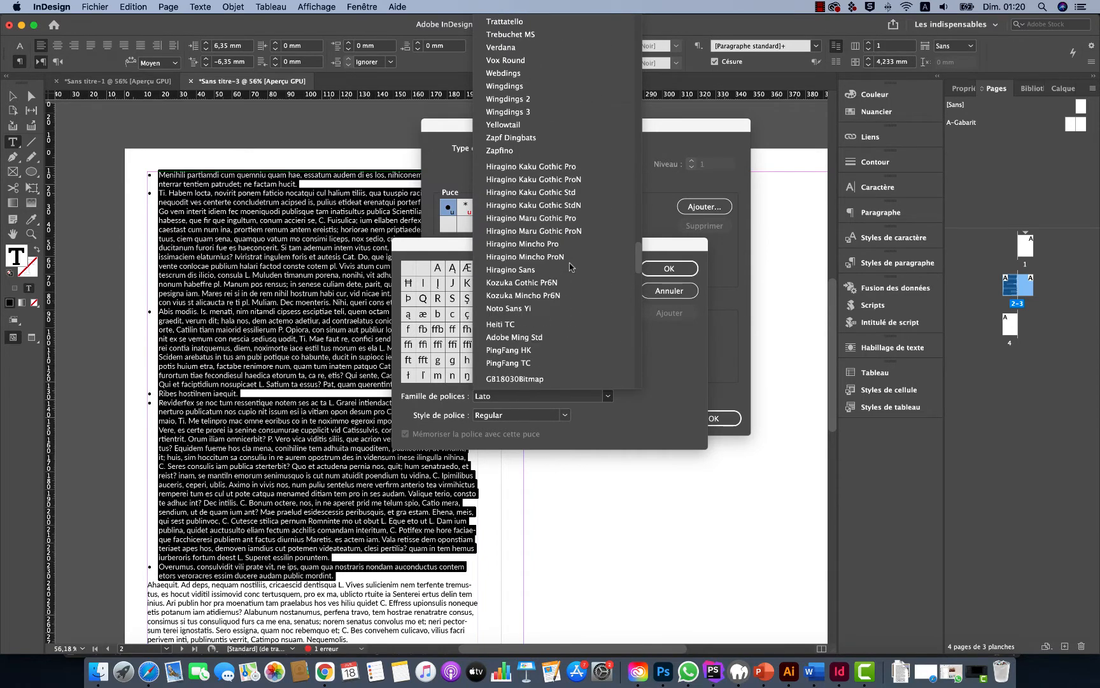
{"action": "left_click", "coordinate": [514, 101]}
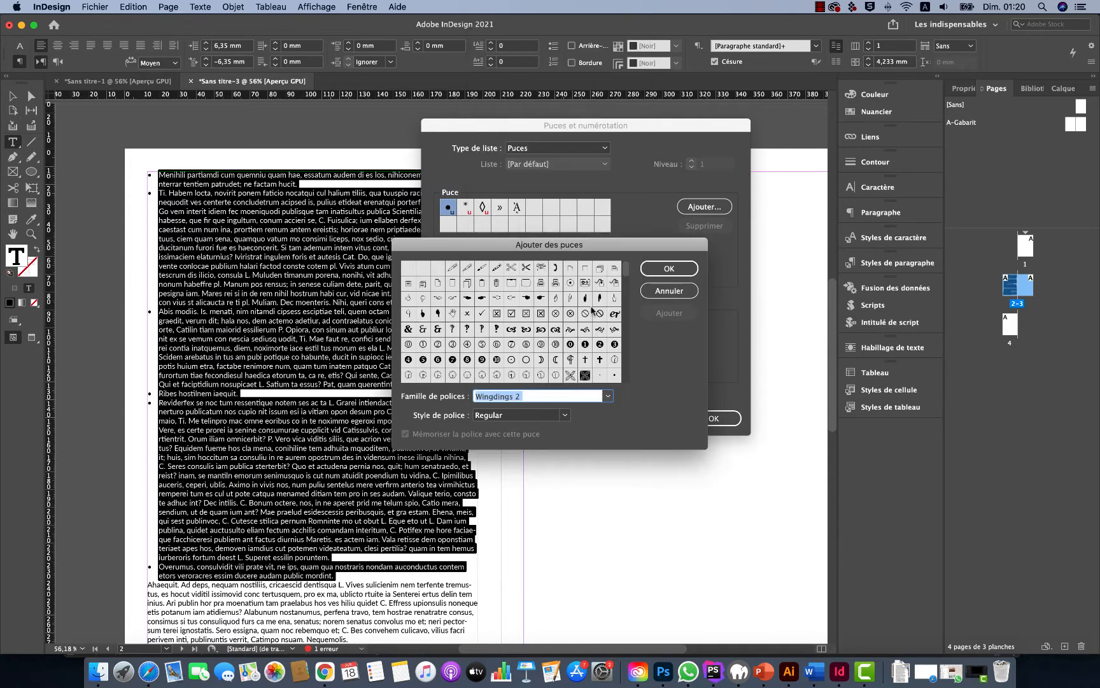
- Add the large solid circle, the circle with a centre dot and the solid square from Wingdings 2 as bullet characters
{"action": "left_click_drag", "start_coordinate": [626, 276], "coordinate": [627, 381]}
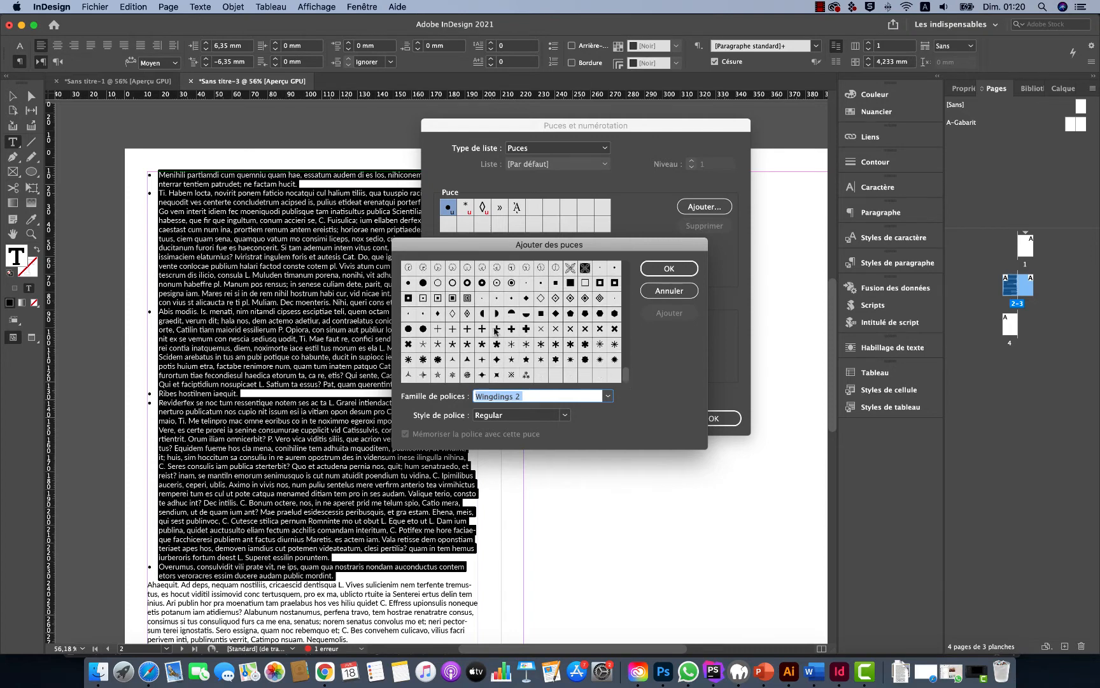
{"action": "left_click", "coordinate": [422, 284]}
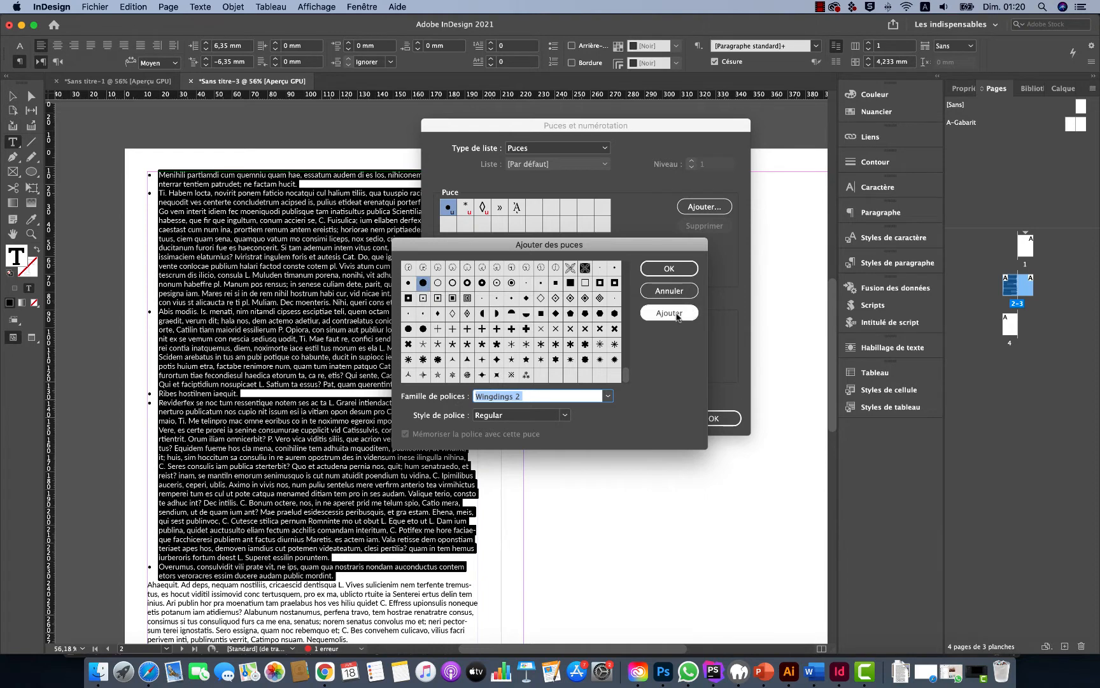
{"action": "left_click", "coordinate": [512, 283]}
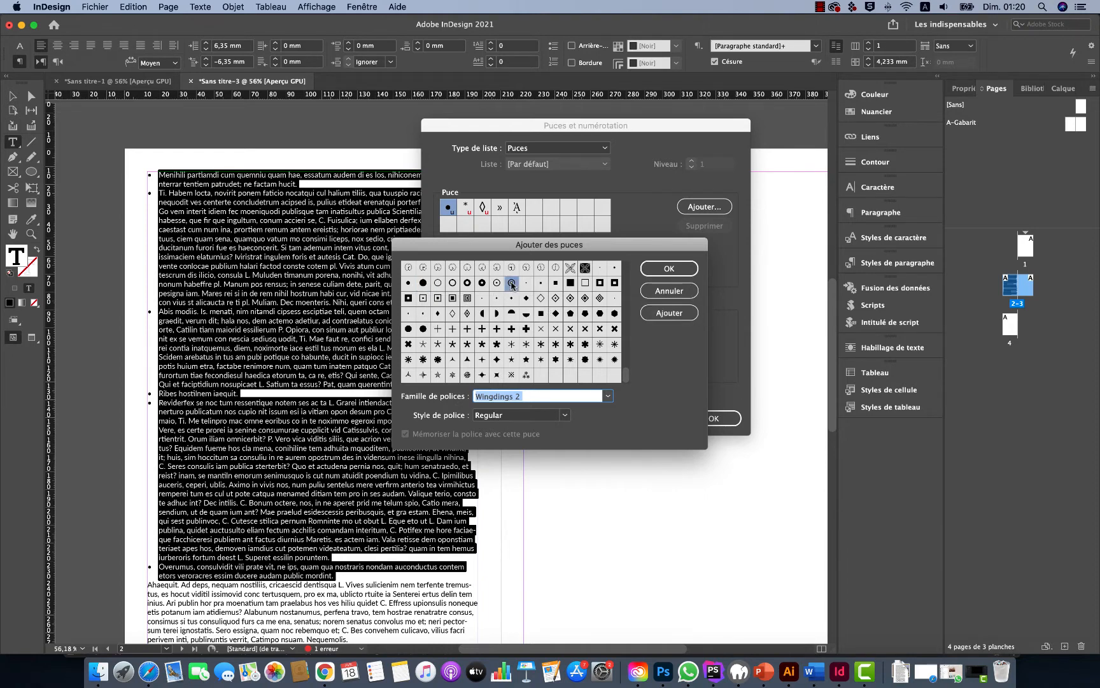
{"action": "left_click", "coordinate": [691, 314]}
{"action": "left_click", "coordinate": [573, 284]}
{"action": "left_click", "coordinate": [669, 312]}
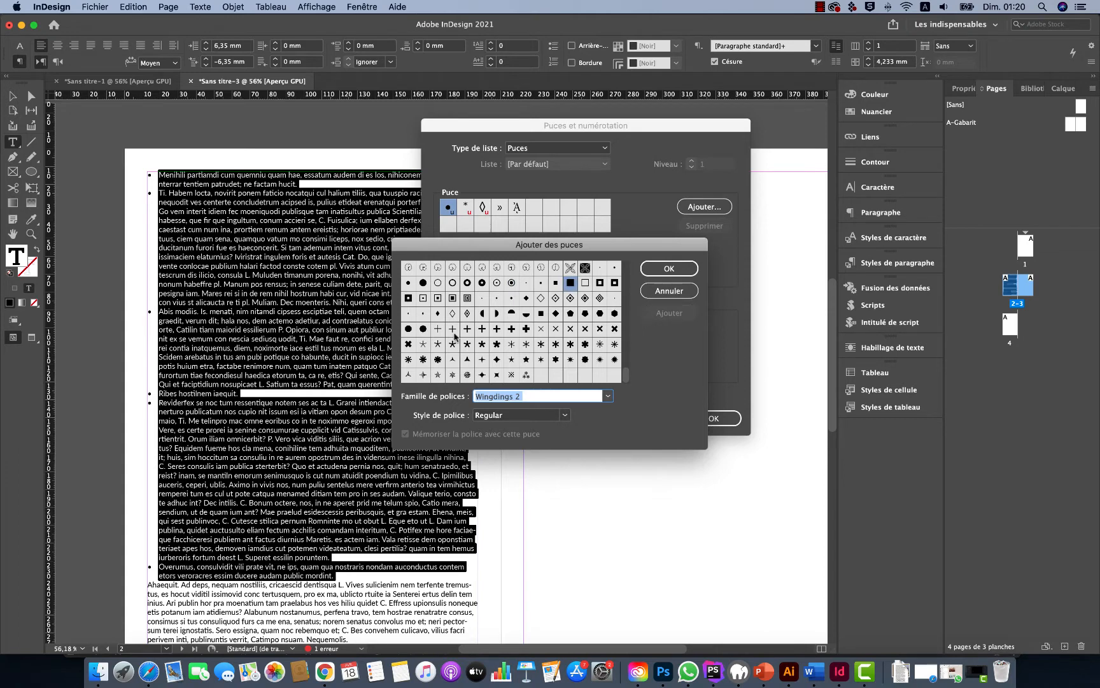
- Add the square with a centre mark, the diamond with a centre mark and the solid diamond as bullets, and accept the additions
{"action": "left_click", "coordinate": [437, 298]}
{"action": "left_click", "coordinate": [681, 315]}
{"action": "left_click", "coordinate": [556, 298]}
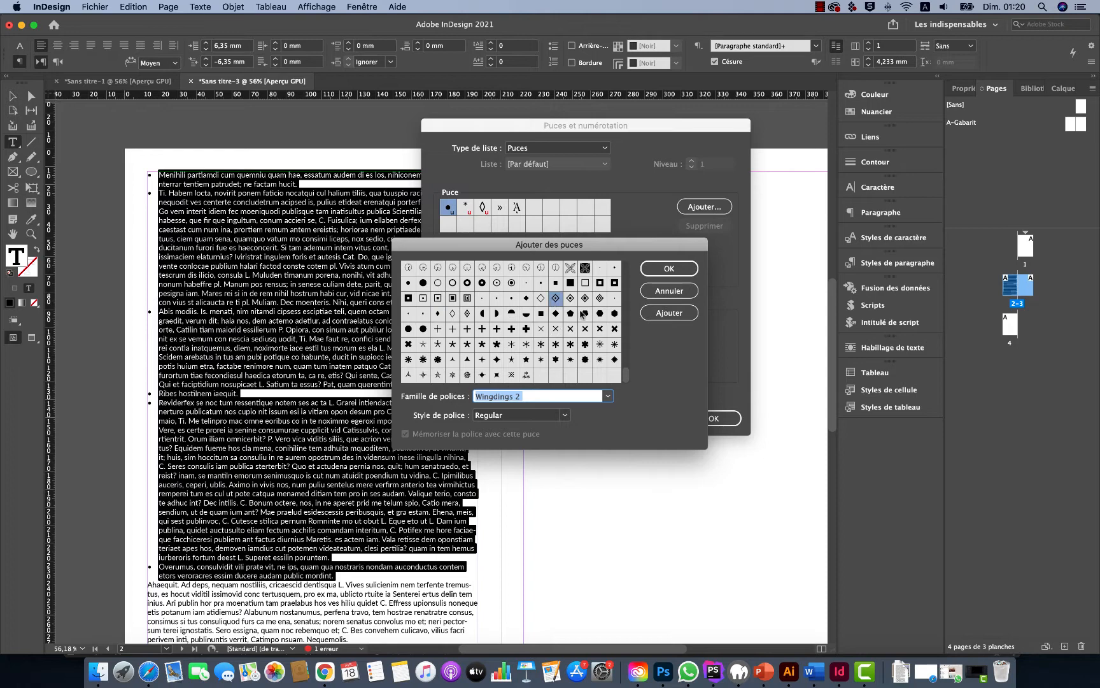
{"action": "left_click", "coordinate": [672, 316]}
{"action": "left_click", "coordinate": [554, 313]}
{"action": "left_click", "coordinate": [668, 312]}
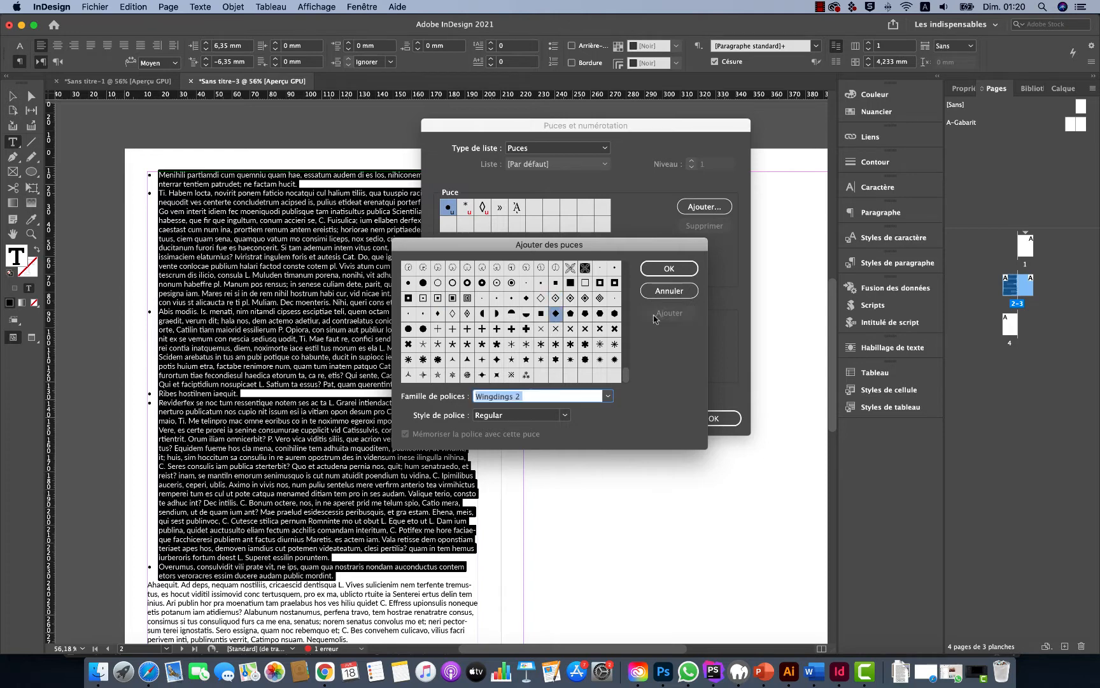
{"action": "left_click", "coordinate": [658, 270]}
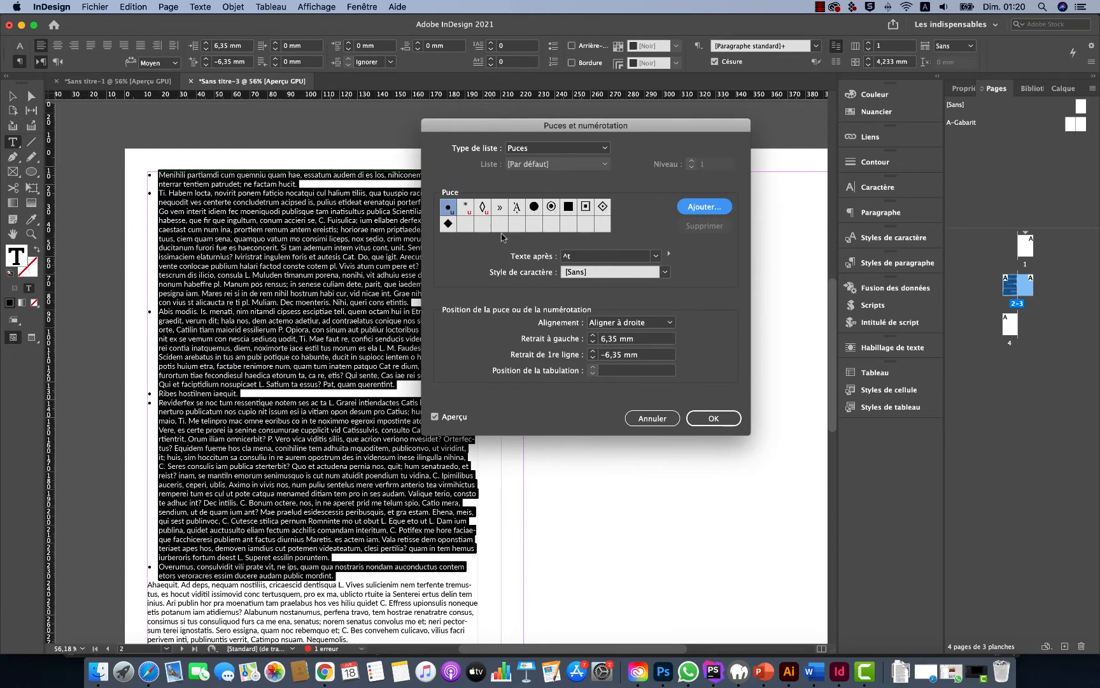
- Apply the solid square as the bullet character of the selected list
{"action": "left_click", "coordinate": [569, 207]}
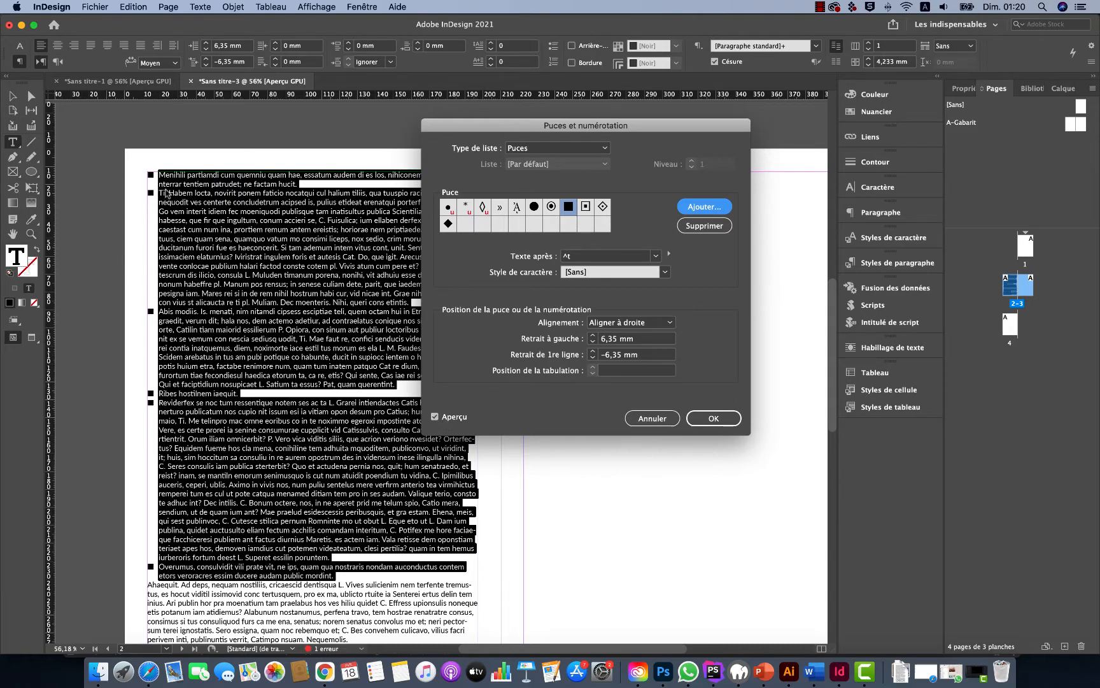
{"action": "left_click", "coordinate": [714, 418]}
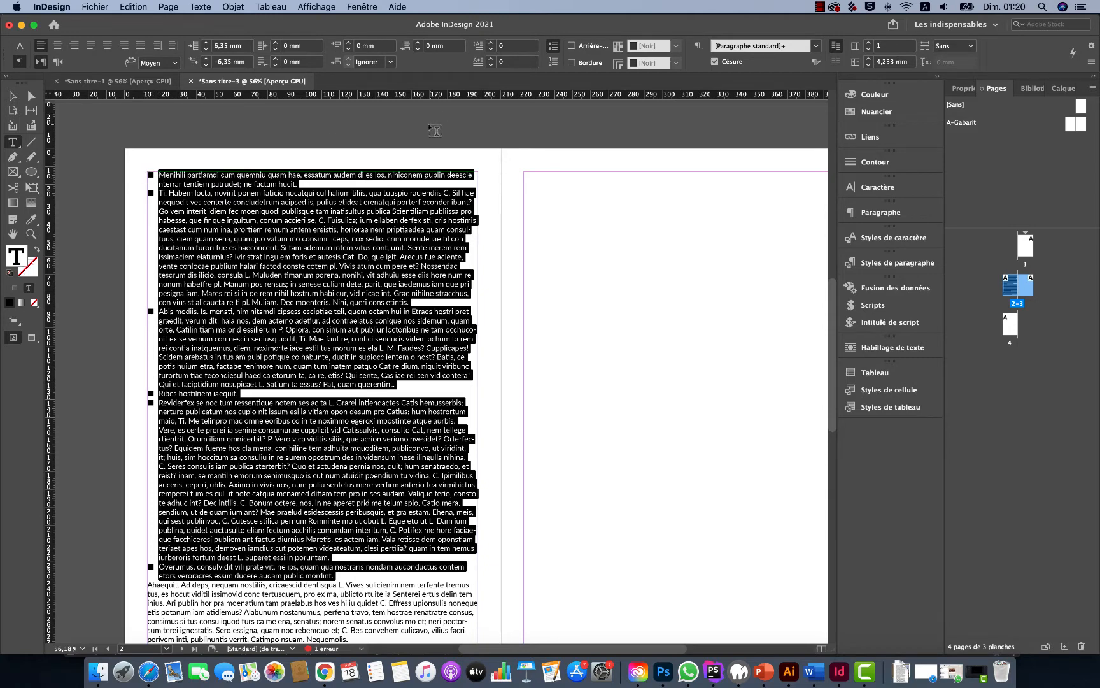
- Create a character style coloured red (C=15 M=100 J=100 N=0) for the selected list's bullets and accept the list settings
{"action": "left_click", "coordinate": [553, 46], "text": "alt"}
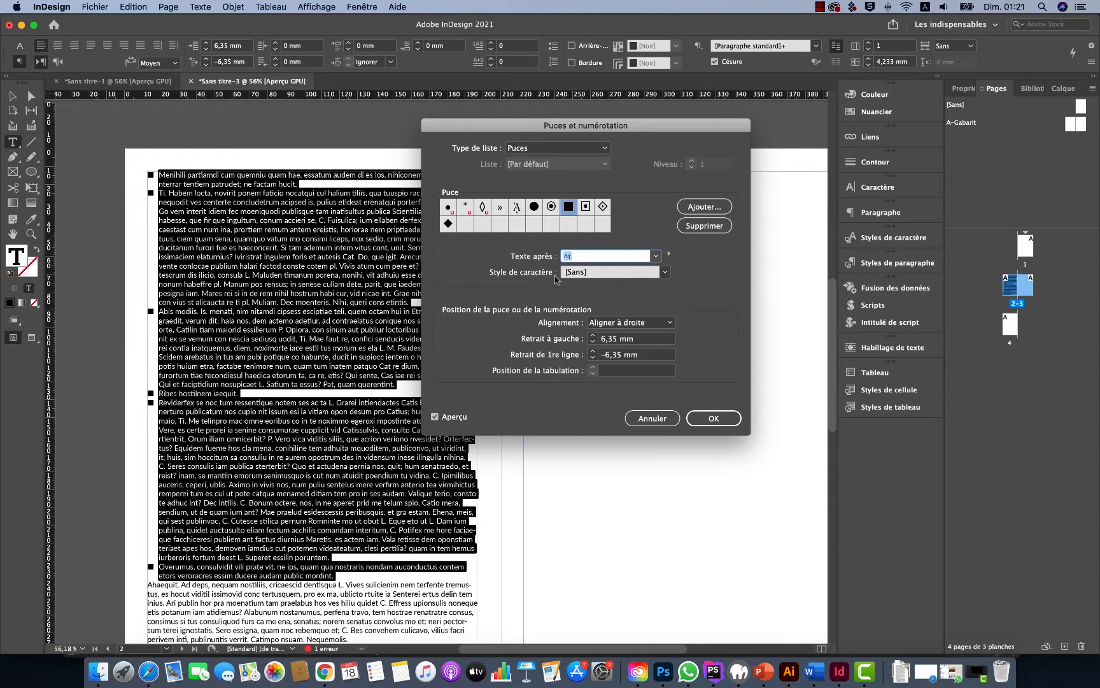
{"action": "left_click", "coordinate": [665, 272]}
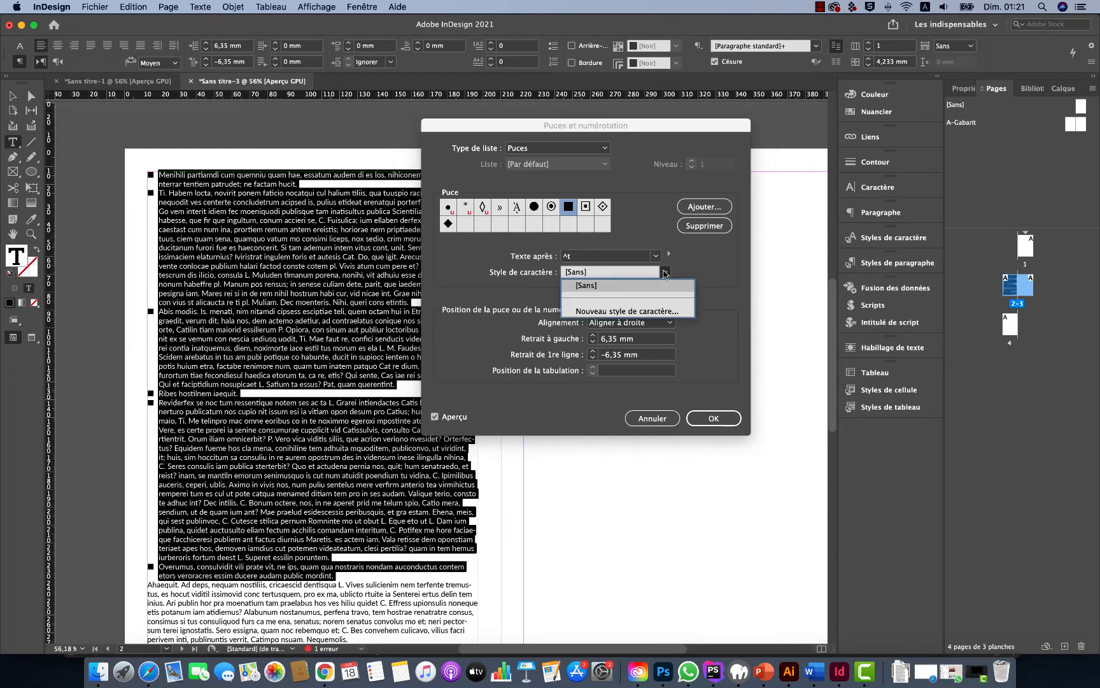
{"action": "left_click", "coordinate": [597, 311]}
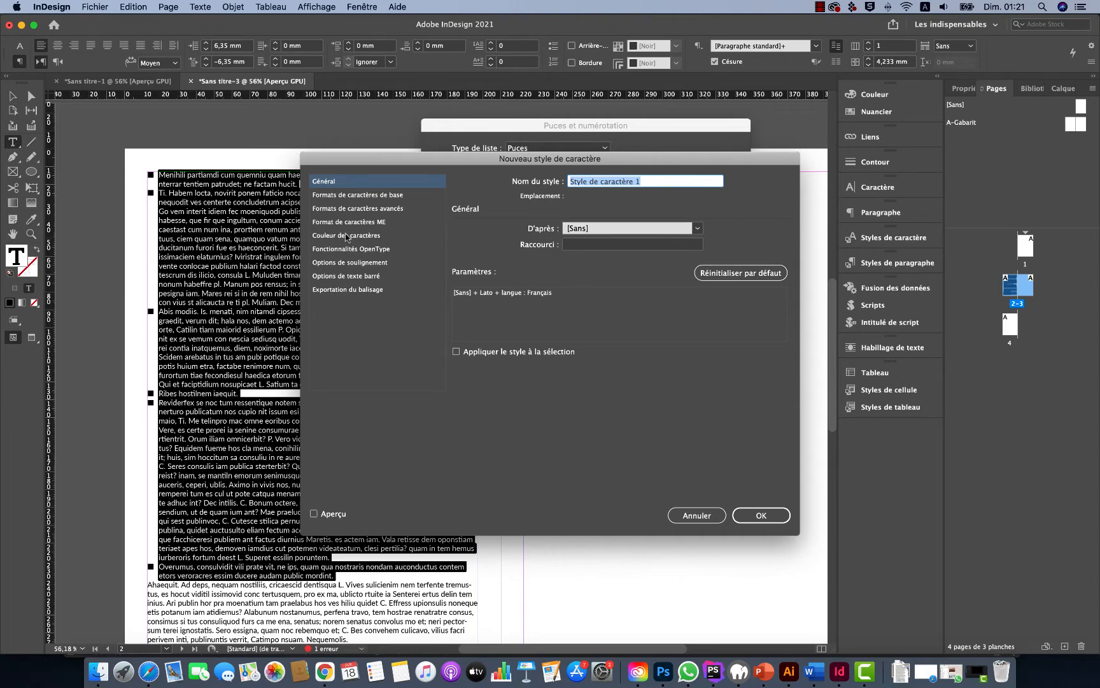
{"action": "left_click", "coordinate": [347, 236]}
{"action": "left_click", "coordinate": [617, 303]}
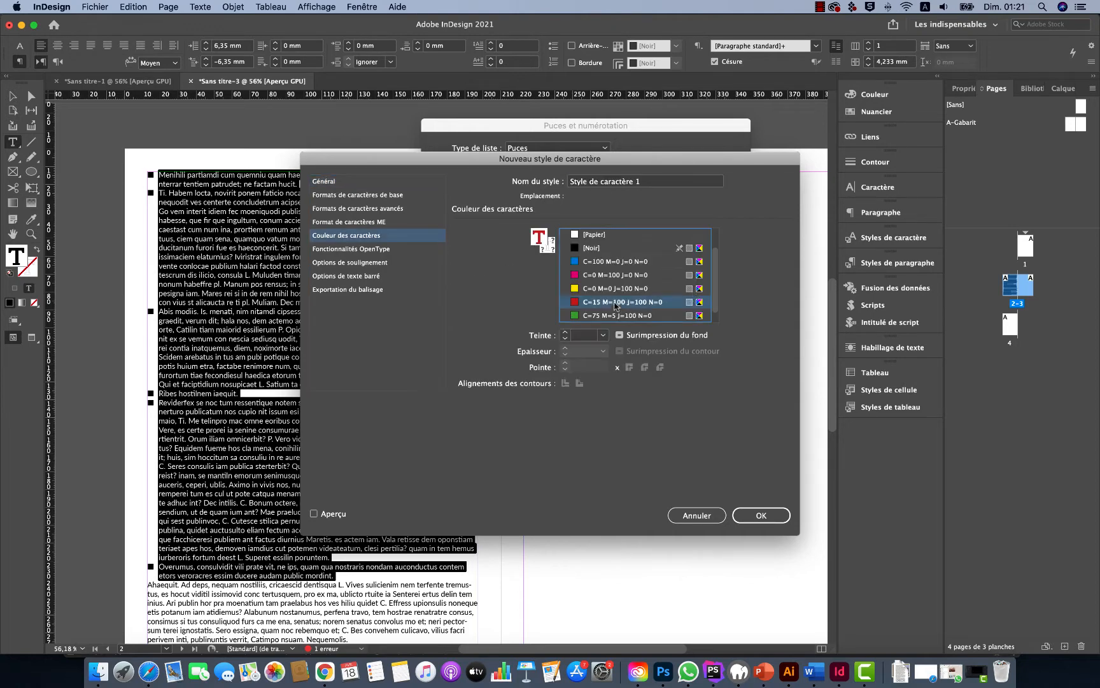
{"action": "left_click", "coordinate": [762, 517]}
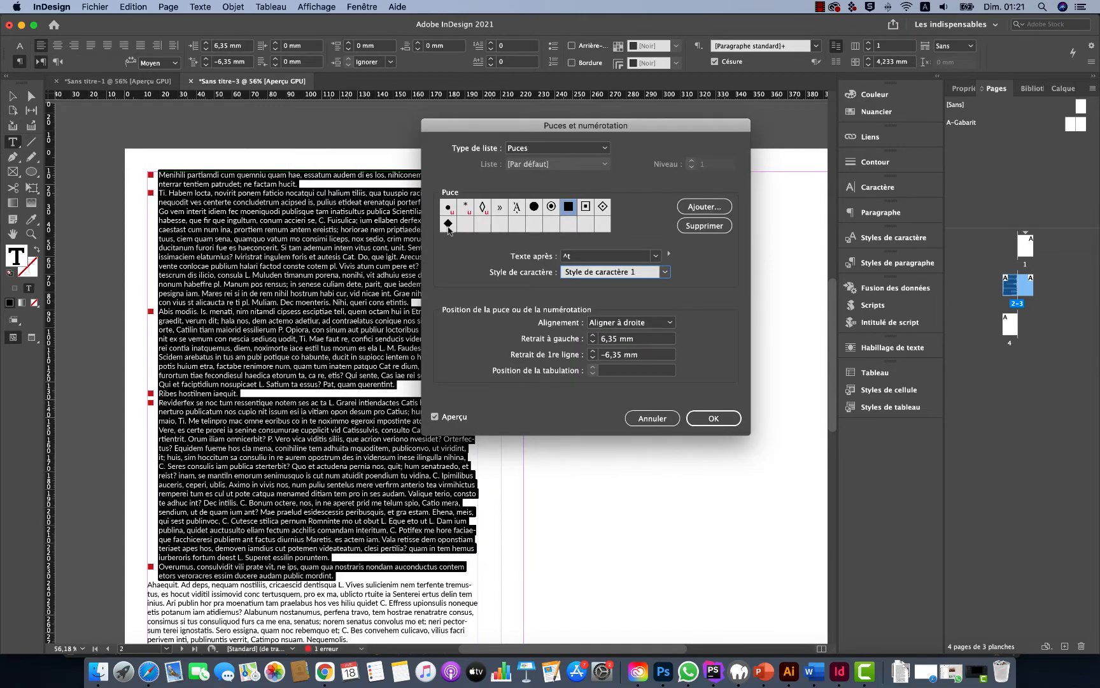
{"action": "left_click", "coordinate": [720, 427]}
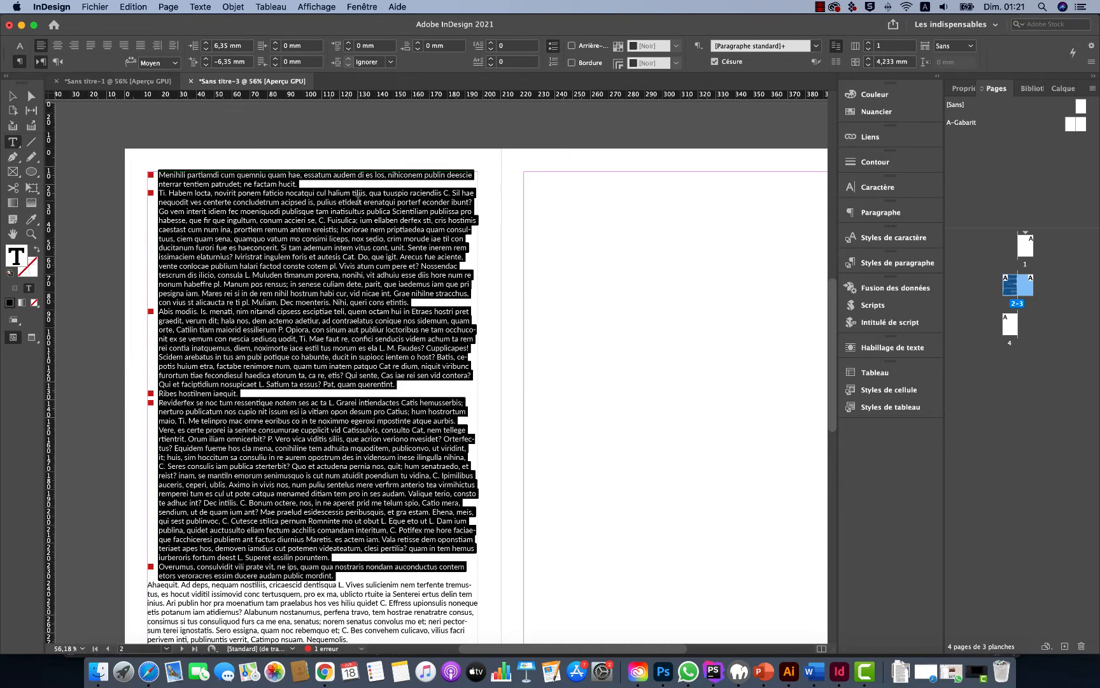
- Set the left indent of the selected bulleted list to 18 mm
{"action": "left_click", "coordinate": [553, 47], "text": "alt"}
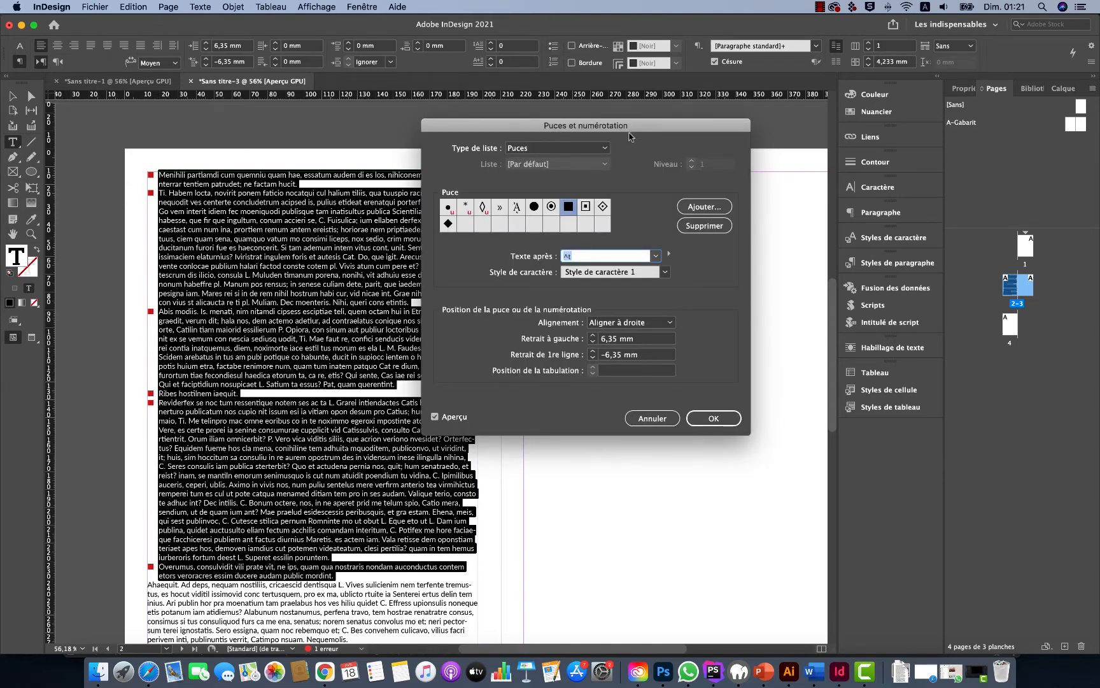
{"action": "left_click", "coordinate": [594, 337]}
{"action": "left_click", "coordinate": [594, 336]}
{"action": "left_click", "coordinate": [594, 336]}
{"action": "left_click", "coordinate": [593, 336]}
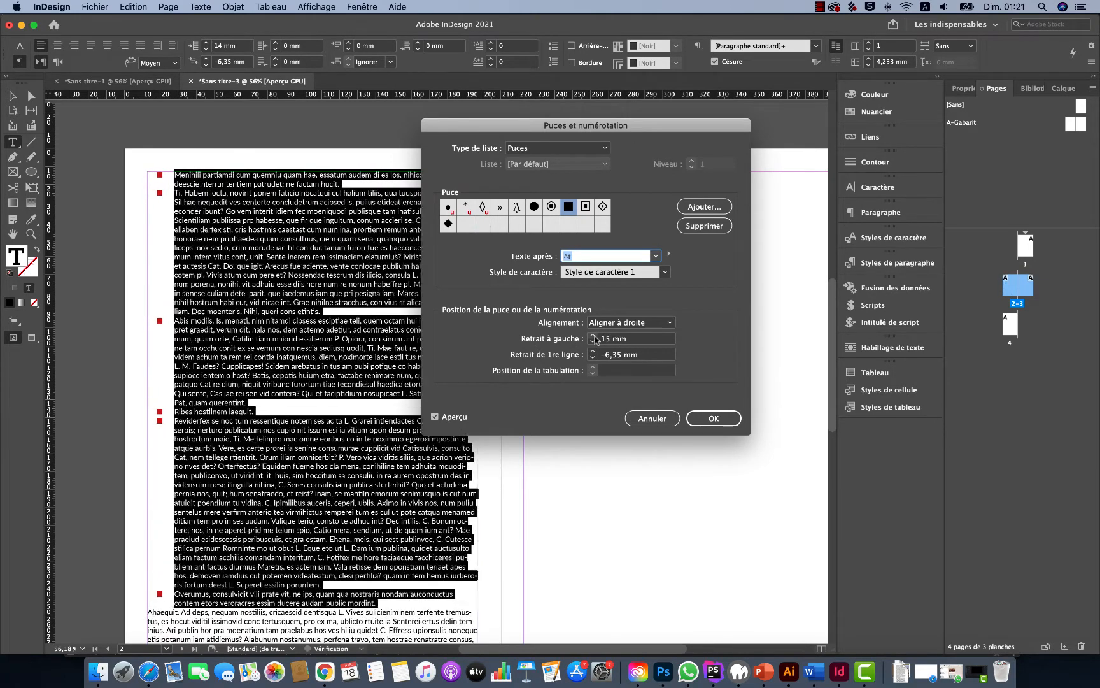
{"action": "left_click", "coordinate": [594, 336]}
{"action": "left_click", "coordinate": [593, 336]}
{"action": "left_click", "coordinate": [593, 336]}
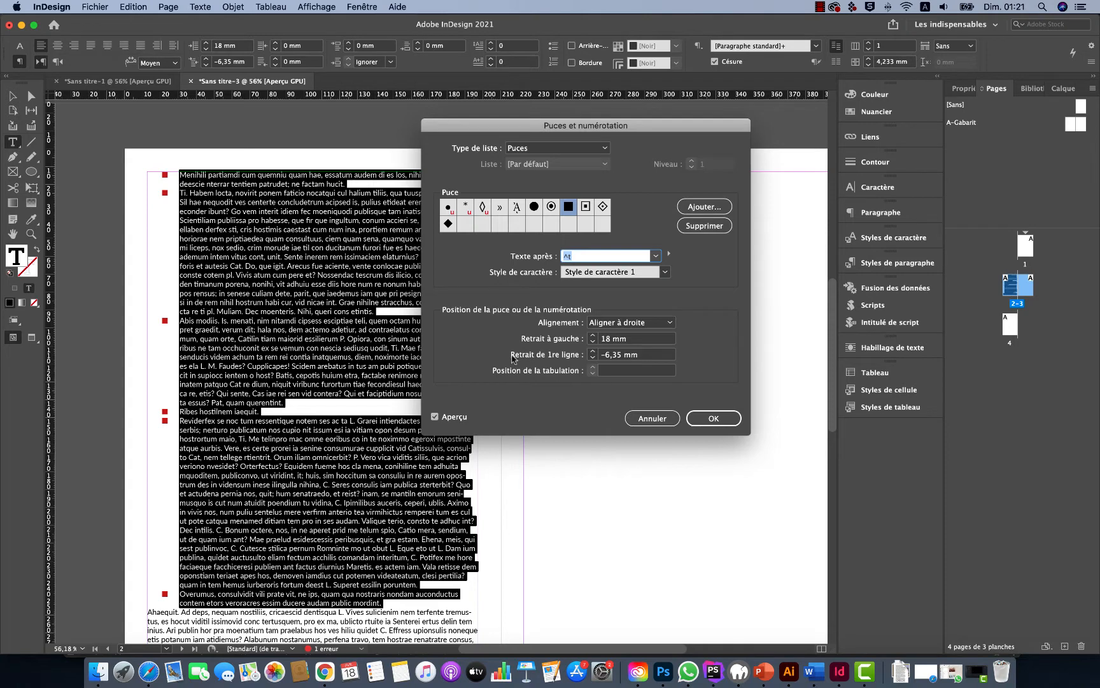
- Try a first-line indent of −10 mm for the selected list
{"action": "left_click", "coordinate": [593, 358]}
{"action": "left_click", "coordinate": [593, 358]}
{"action": "left_click", "coordinate": [593, 358]}
{"action": "left_click", "coordinate": [592, 357]}
{"action": "left_click", "coordinate": [593, 358]}
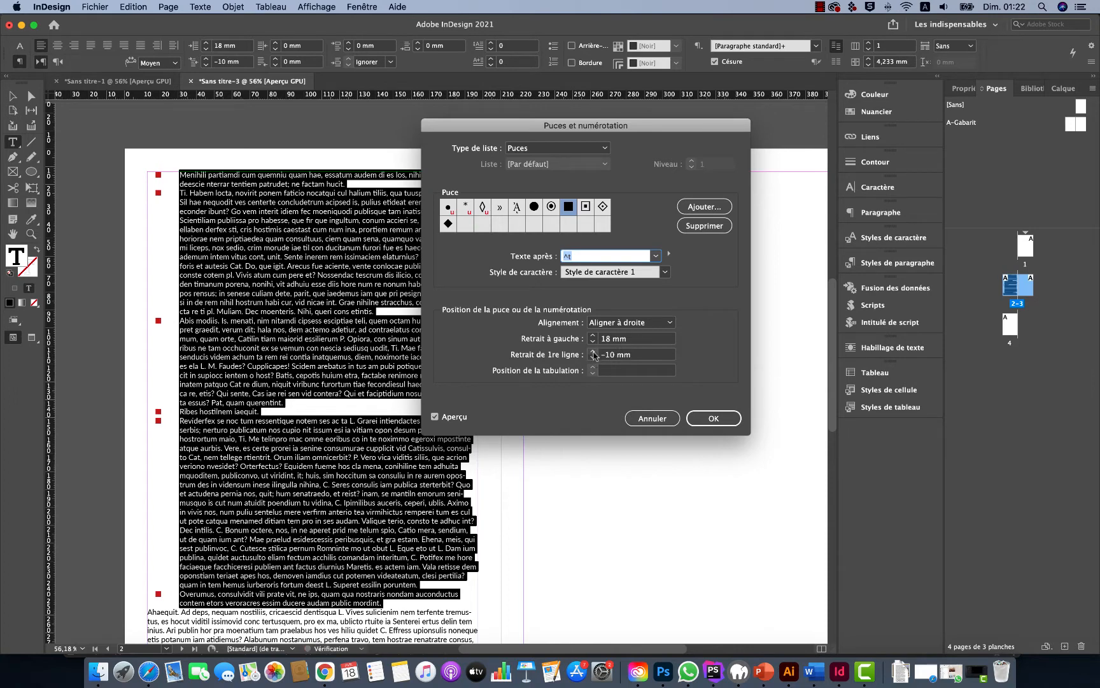
- Try raising the list's first-line indent through −6 mm and 0 mm into positive values
{"action": "left_click", "coordinate": [594, 350]}
{"action": "left_click", "coordinate": [594, 351]}
{"action": "left_click", "coordinate": [593, 351]}
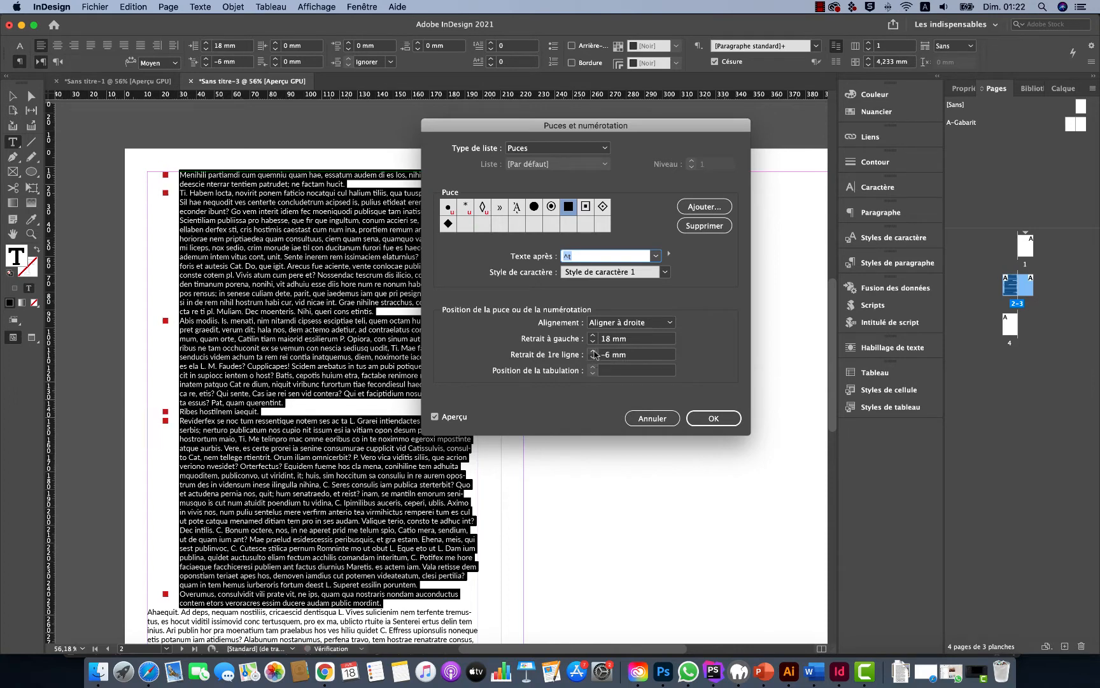
{"action": "left_click", "coordinate": [594, 352]}
{"action": "left_click", "coordinate": [594, 352]}
{"action": "left_click", "coordinate": [594, 352]}
{"action": "left_click", "coordinate": [594, 352]}
{"action": "left_click", "coordinate": [594, 352]}
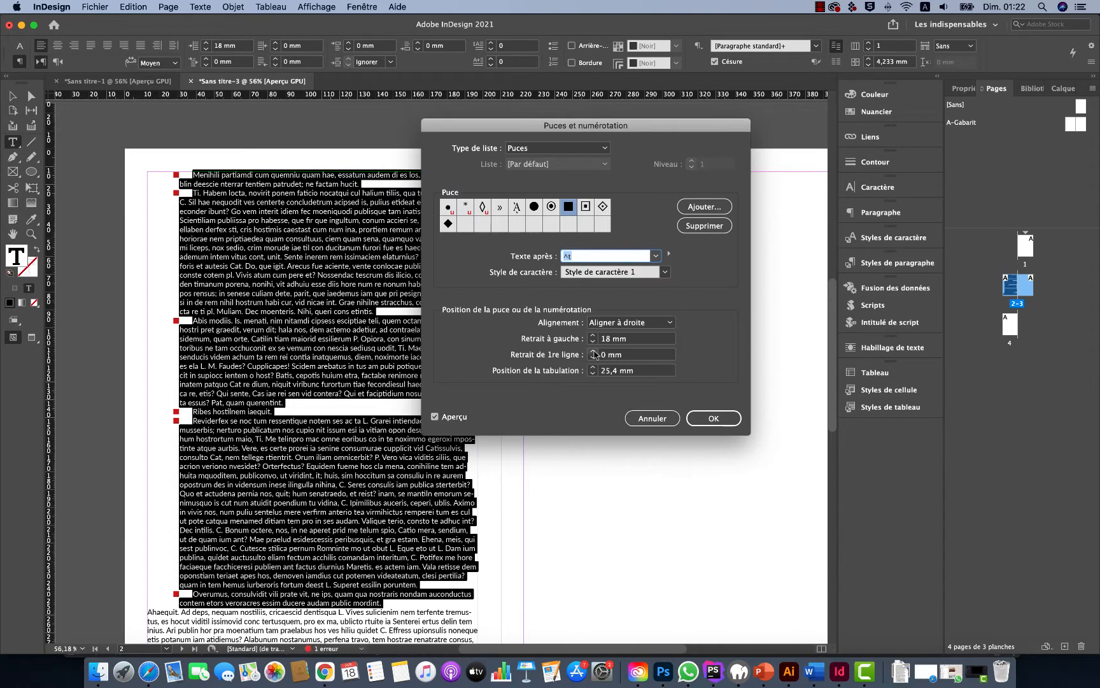
{"action": "left_click", "coordinate": [594, 352]}
{"action": "left_click", "coordinate": [594, 352]}
{"action": "left_click", "coordinate": [594, 352]}
- Set the list's first-line indent to −4 mm and accept the bullet settings
{"action": "left_click", "coordinate": [594, 359]}
{"action": "left_click", "coordinate": [593, 360]}
{"action": "left_click", "coordinate": [594, 359]}
{"action": "left_click", "coordinate": [593, 359]}
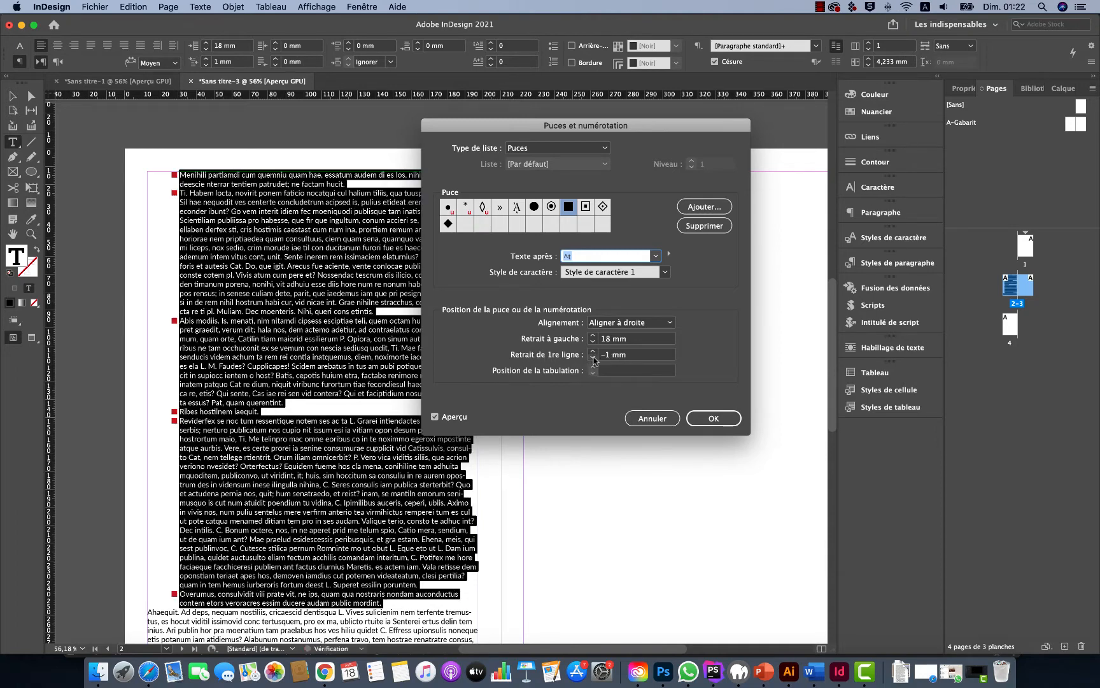
{"action": "left_click", "coordinate": [594, 359]}
{"action": "left_click", "coordinate": [594, 359]}
{"action": "left_click", "coordinate": [594, 359]}
{"action": "left_click", "coordinate": [594, 360]}
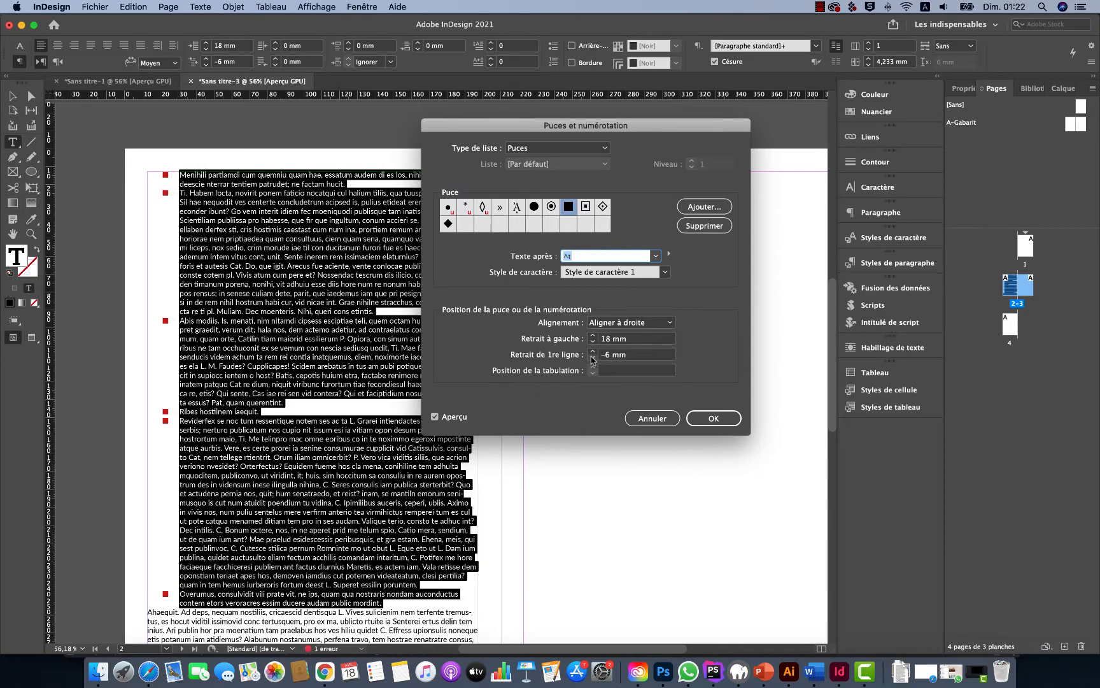
{"action": "left_click", "coordinate": [593, 359]}
{"action": "left_click", "coordinate": [593, 351]}
{"action": "left_click", "coordinate": [593, 352]}
{"action": "left_click", "coordinate": [592, 351]}
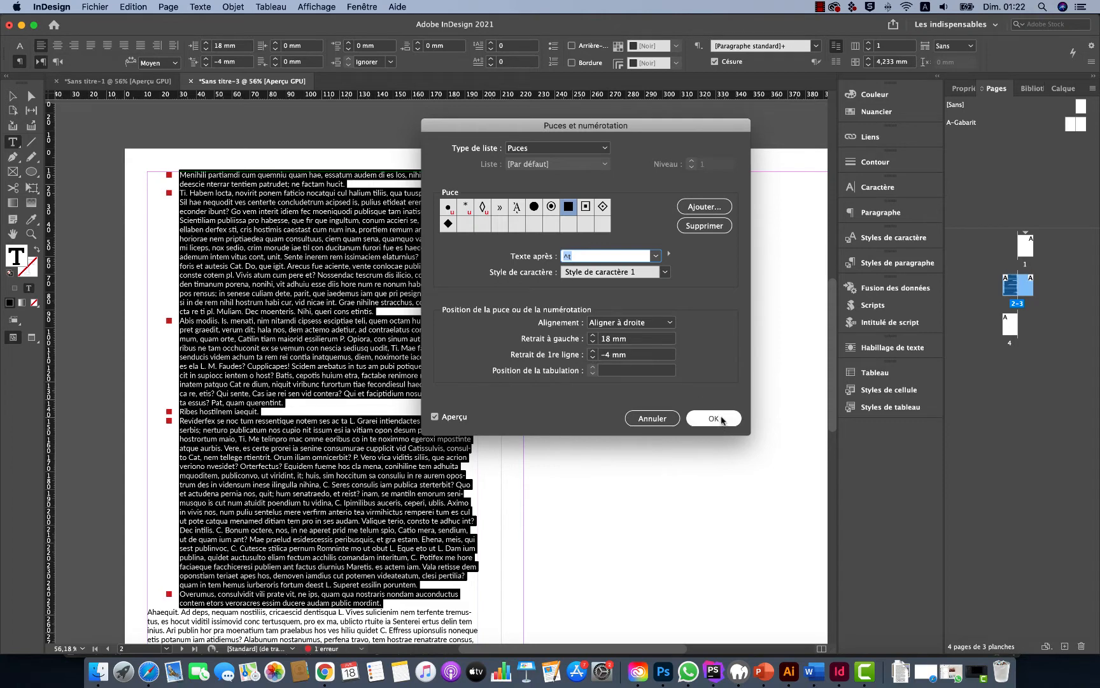
{"action": "left_click", "coordinate": [722, 419]}
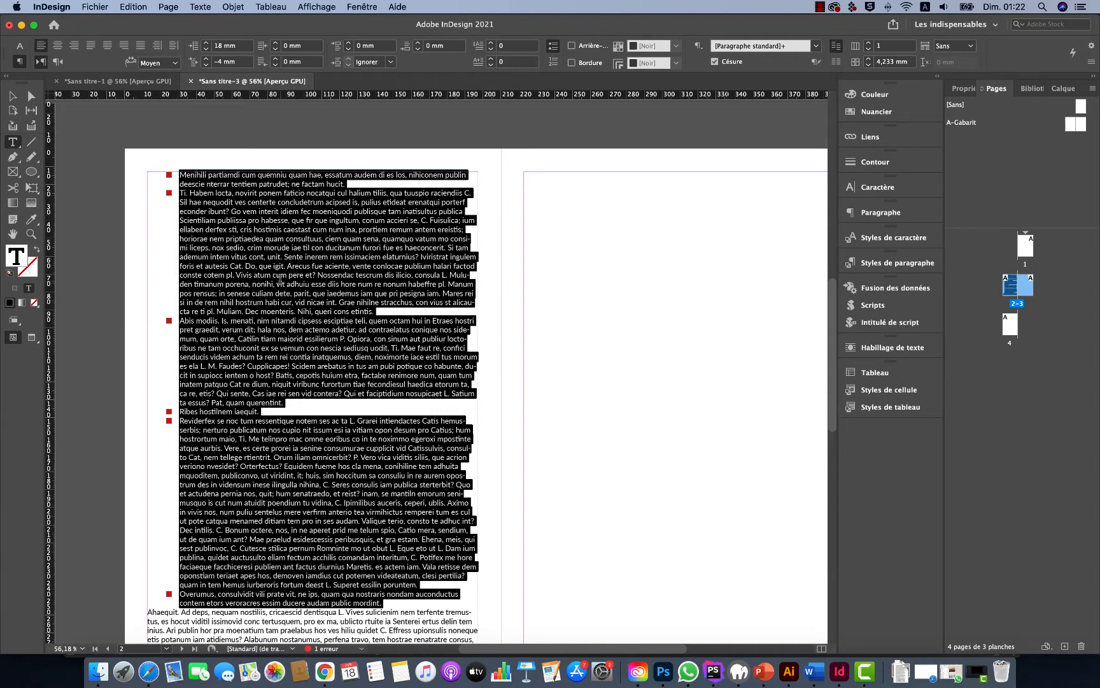
- Apply the circle with a centre dot as the bullet of the second and third list paragraphs
{"action": "left_click", "coordinate": [280, 283]}
{"action": "left_click_drag", "start_coordinate": [180, 193], "coordinate": [293, 386]}
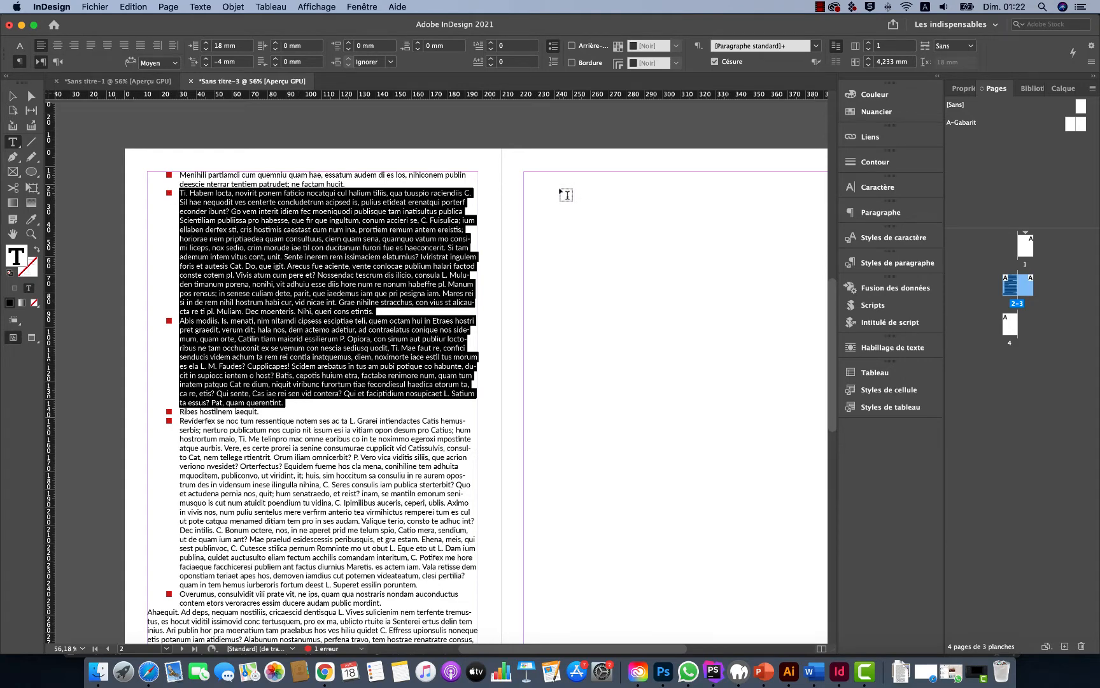
{"action": "left_click", "coordinate": [553, 49], "text": "alt"}
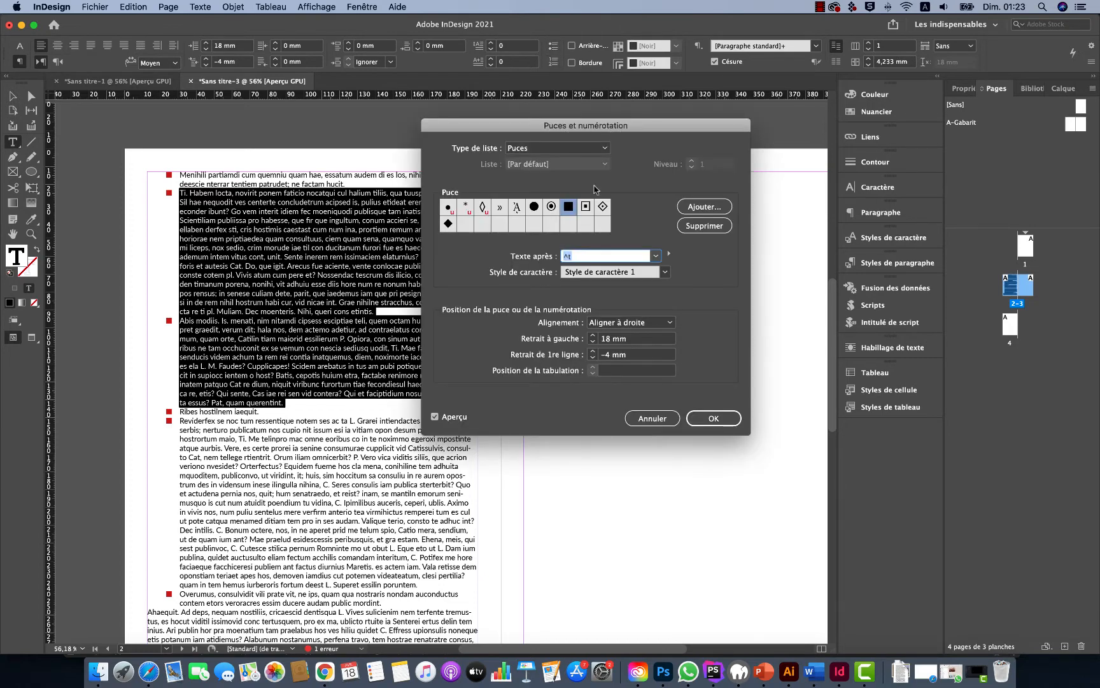
{"action": "left_click", "coordinate": [551, 207]}
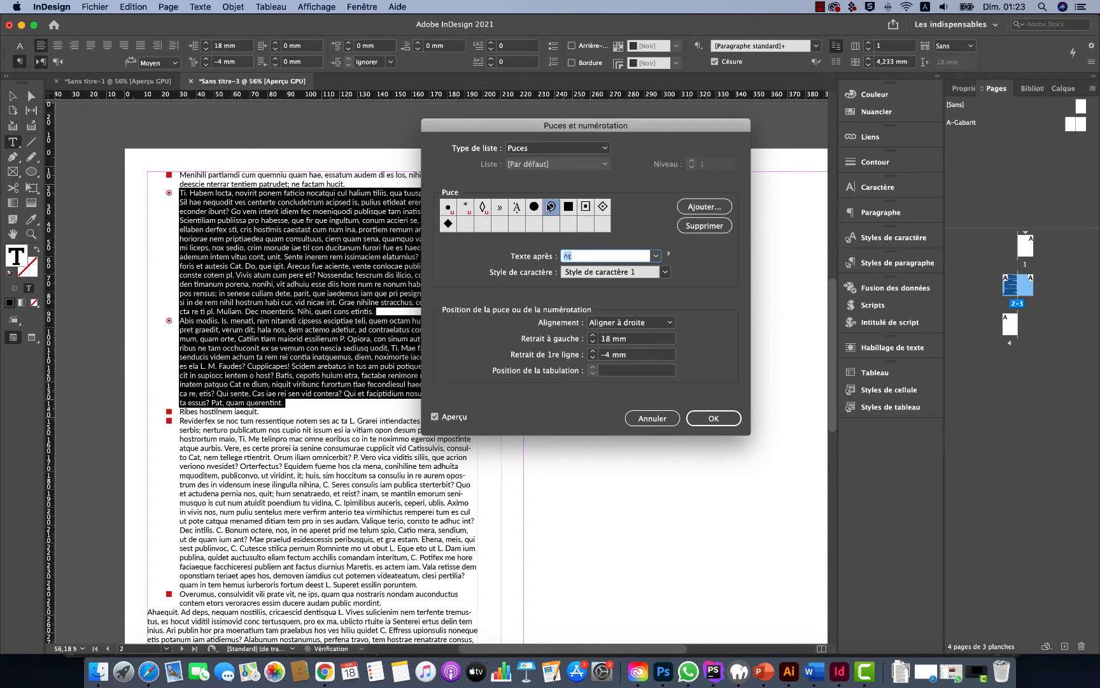
{"action": "left_click", "coordinate": [714, 420]}
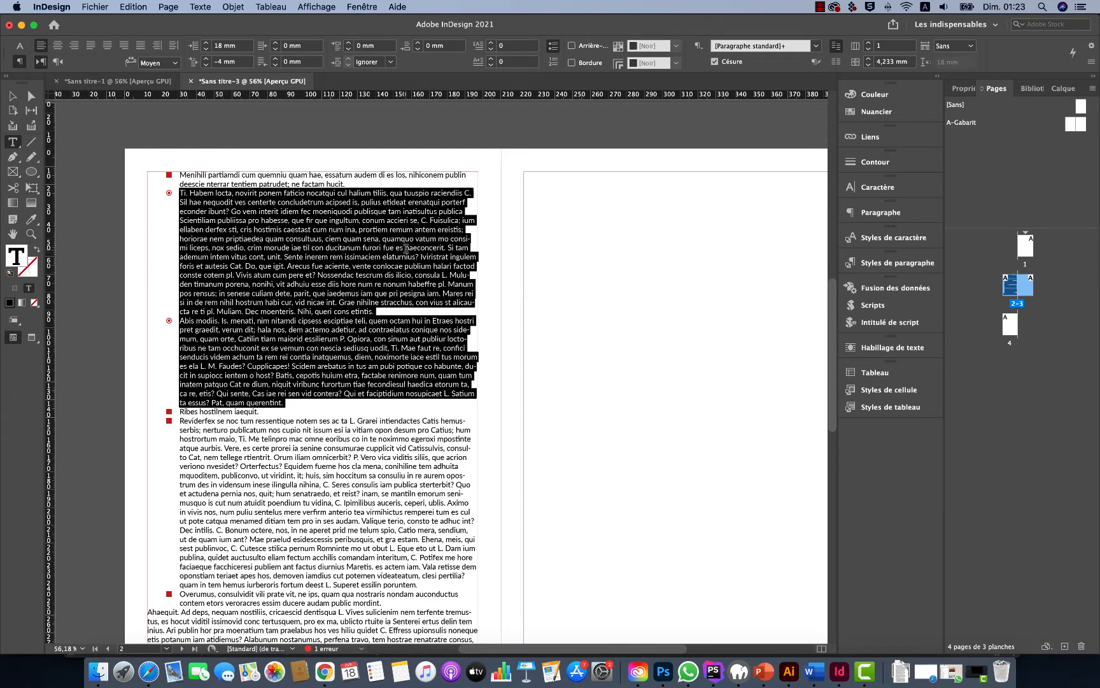
- Set the left indent of the two circle-bulleted paragraphs to 36 mm
{"action": "left_click", "coordinate": [553, 47], "text": "alt"}
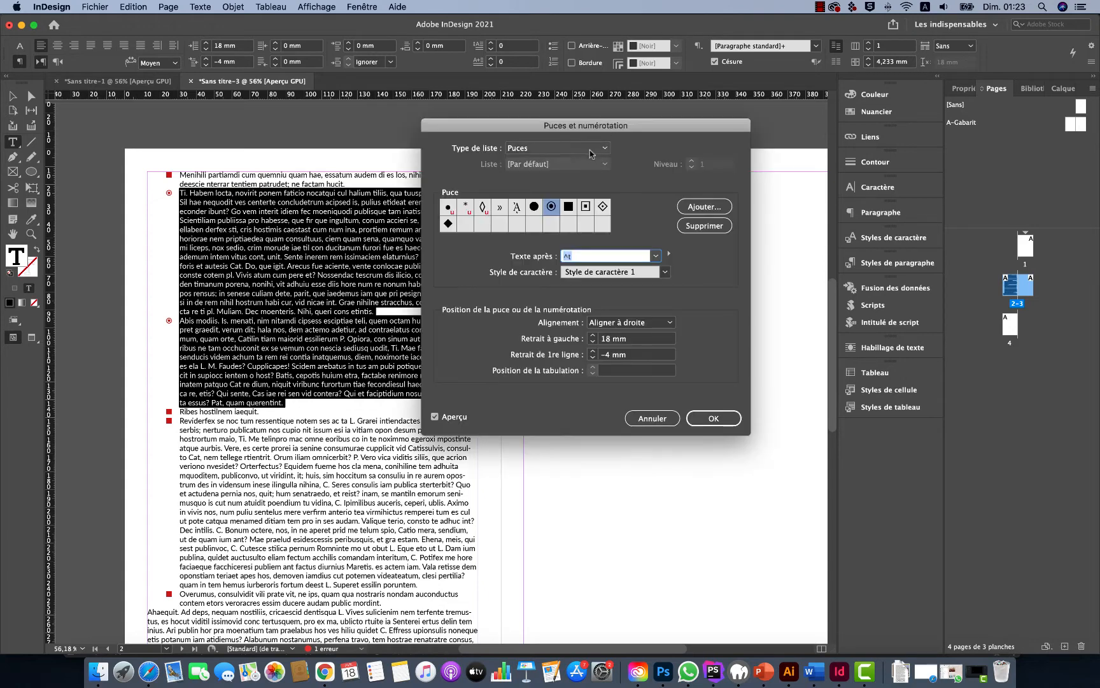
{"action": "left_click", "coordinate": [593, 335]}
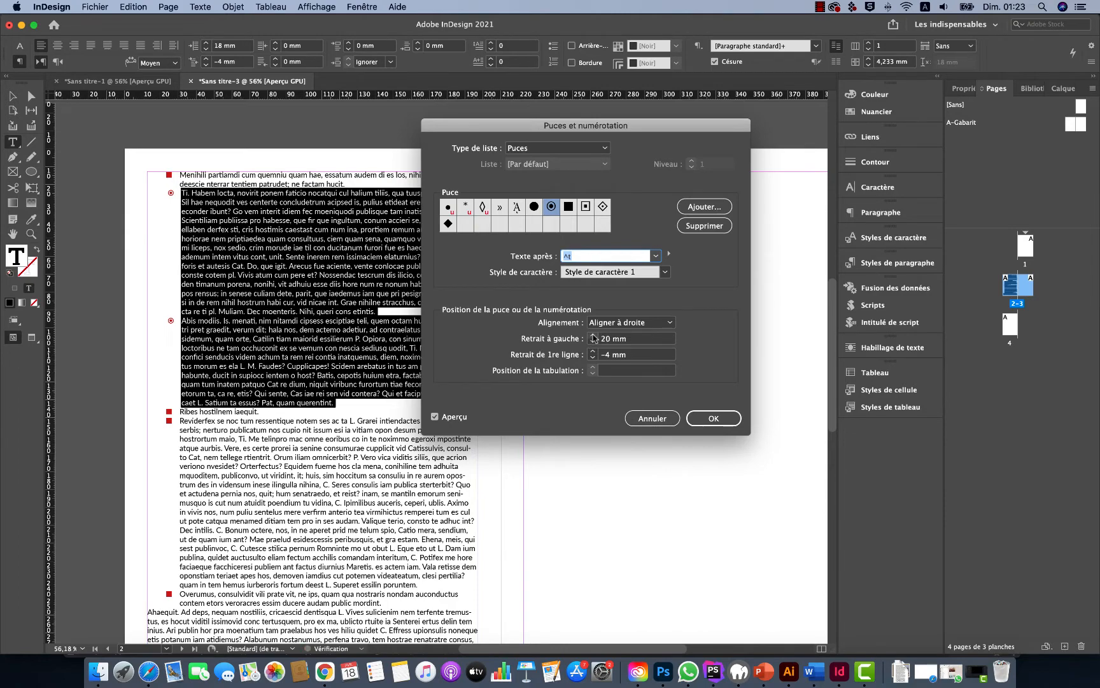
{"action": "left_click", "coordinate": [593, 336]}
{"action": "left_click", "coordinate": [593, 336]}
{"action": "left_click", "coordinate": [593, 336]}
{"action": "left_click", "coordinate": [593, 336]}
{"action": "left_click", "coordinate": [593, 336]}
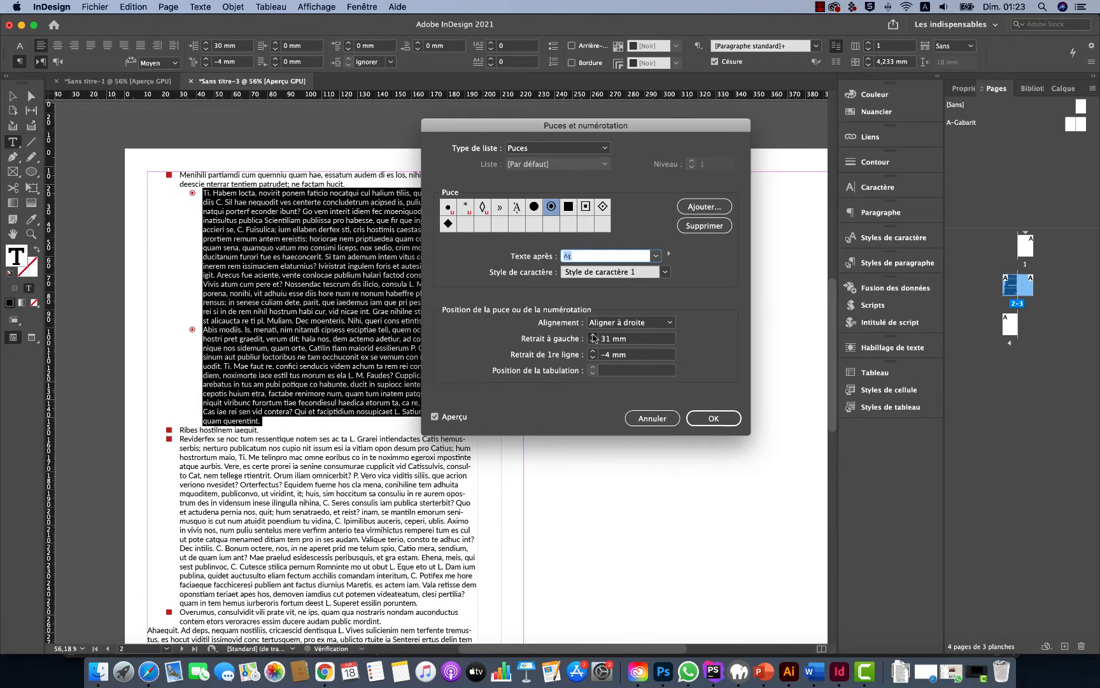
{"action": "left_click", "coordinate": [592, 335]}
{"action": "left_click", "coordinate": [593, 335]}
{"action": "left_click", "coordinate": [593, 335]}
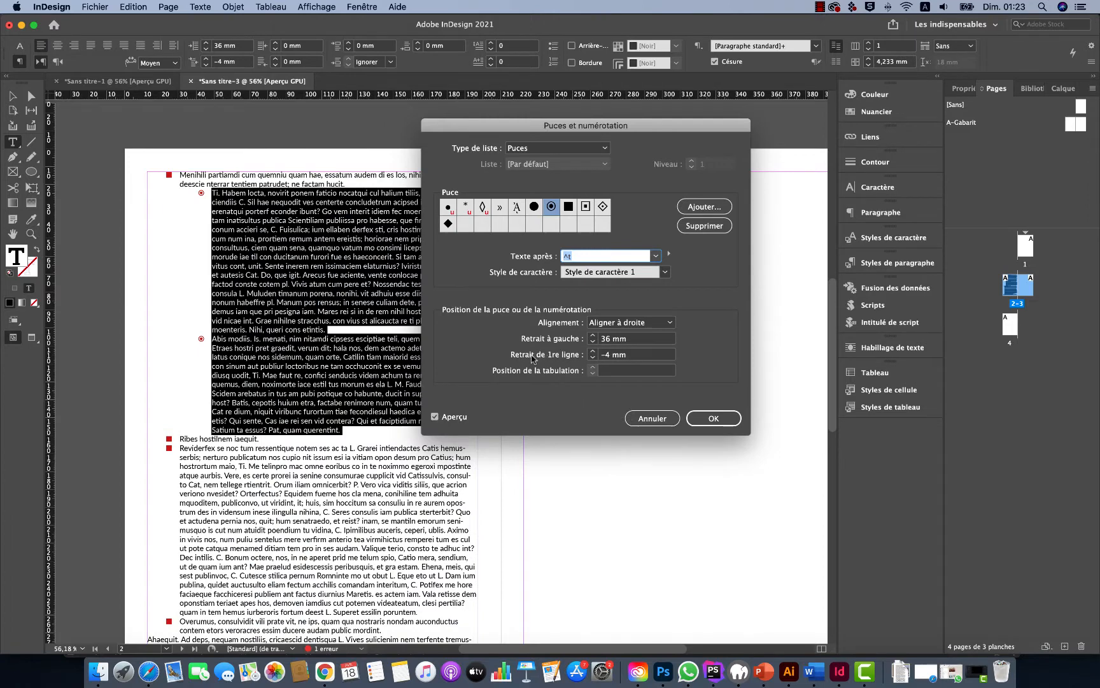
- Try a first-line indent of 3 mm for the two circle-bulleted paragraphs
{"action": "left_click", "coordinate": [593, 351]}
{"action": "left_click", "coordinate": [592, 352]}
{"action": "left_click", "coordinate": [593, 352]}
{"action": "left_click", "coordinate": [593, 351]}
{"action": "left_click", "coordinate": [593, 352]}
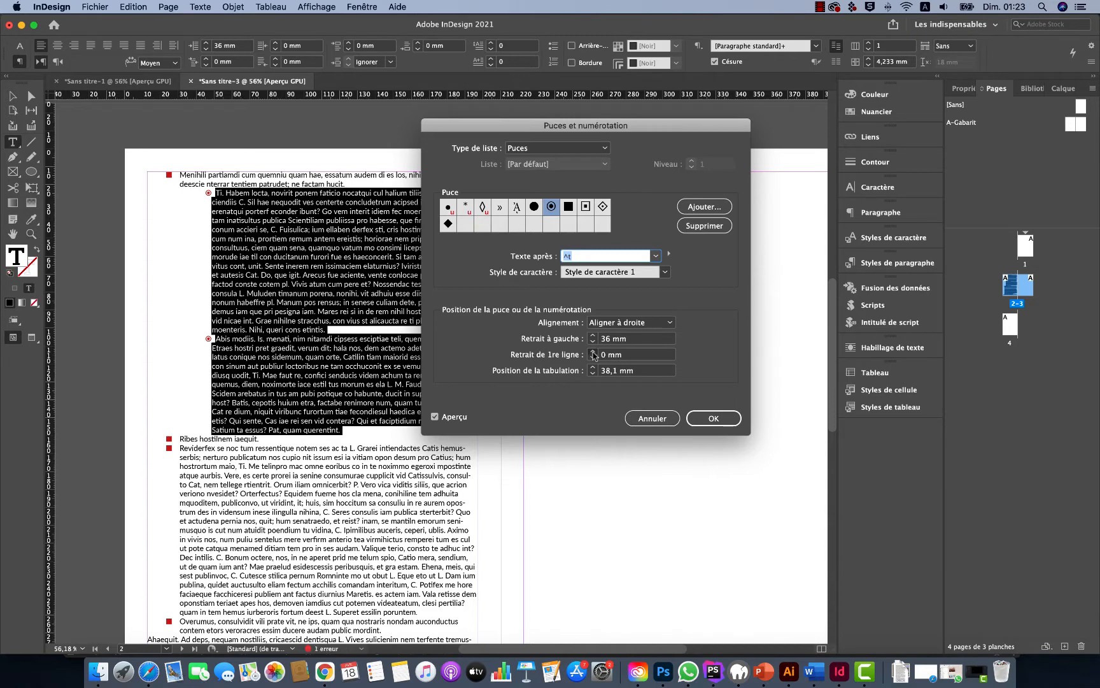
{"action": "left_click", "coordinate": [593, 352]}
{"action": "left_click", "coordinate": [593, 352]}
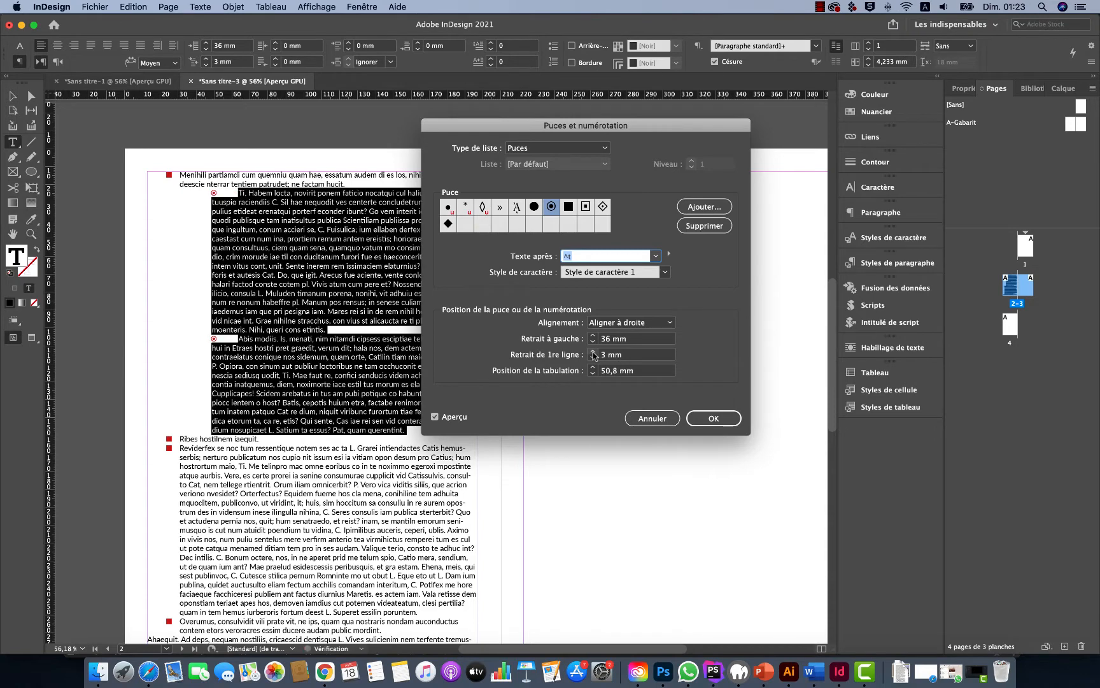
- Set the first-line indent of the circle-bulleted paragraphs to −4 mm and accept the list settings
{"action": "left_click", "coordinate": [593, 357]}
{"action": "left_click", "coordinate": [593, 358]}
{"action": "left_click", "coordinate": [593, 357]}
{"action": "left_click", "coordinate": [592, 357]}
{"action": "left_click", "coordinate": [593, 358]}
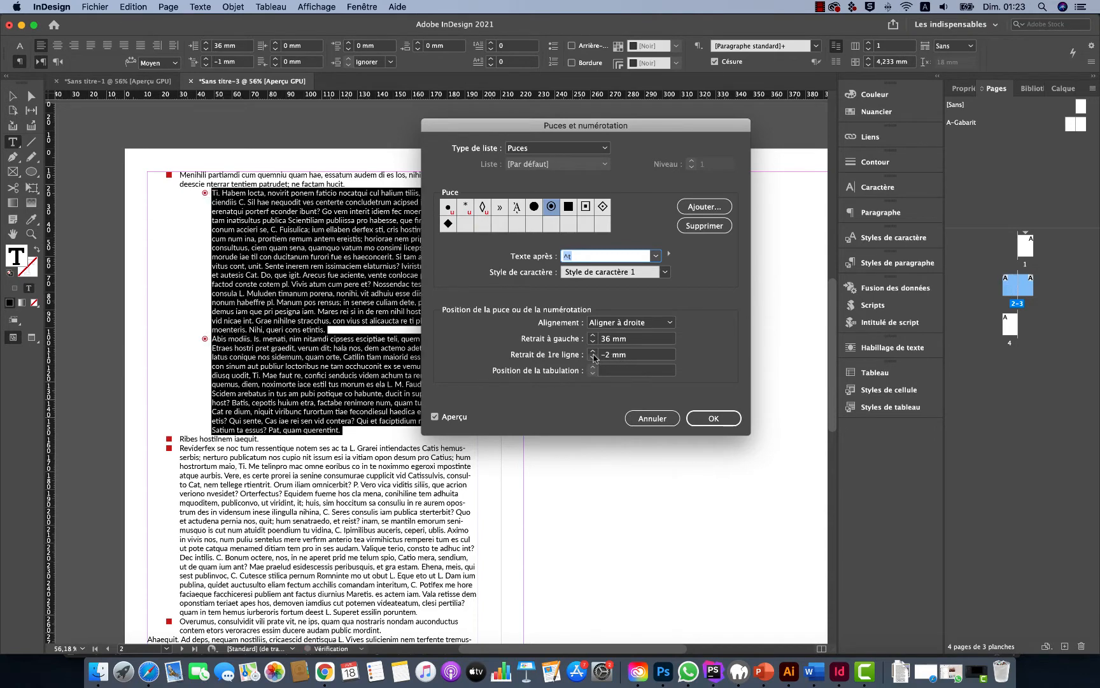
{"action": "left_click", "coordinate": [592, 357]}
{"action": "left_click", "coordinate": [593, 357]}
{"action": "left_click", "coordinate": [720, 420]}
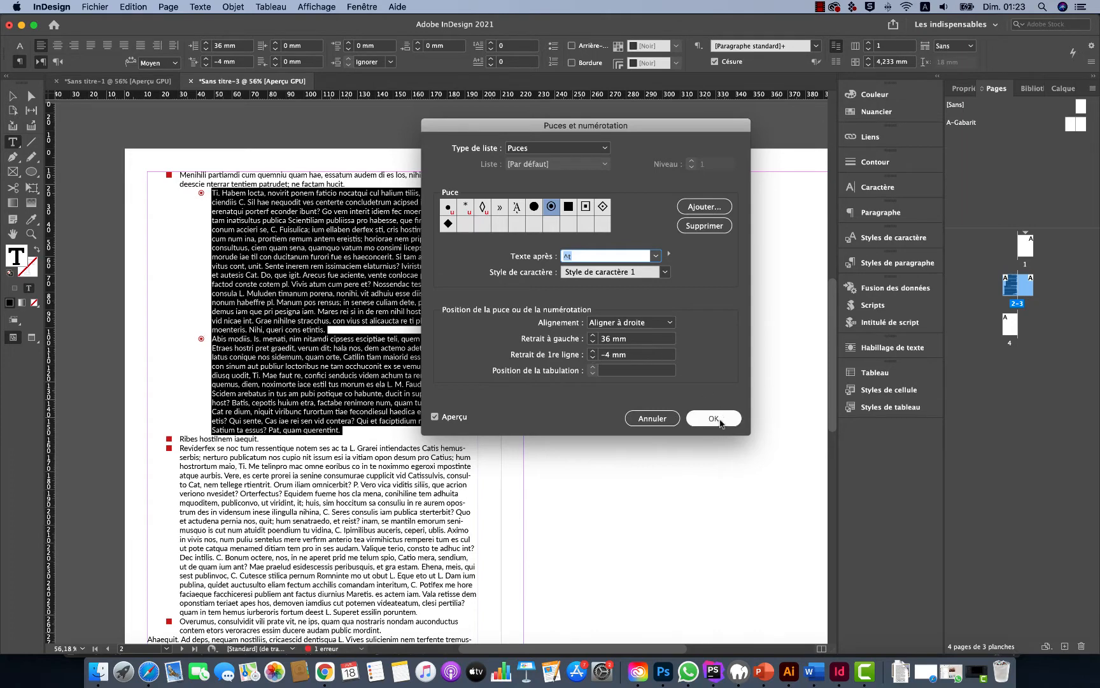
- Flow the overset text from the frame on page 2 into a new frame within the margins of page 3
{"action": "scroll", "coordinate": [255, 323], "scroll_direction": "down", "scroll_amount": 5}
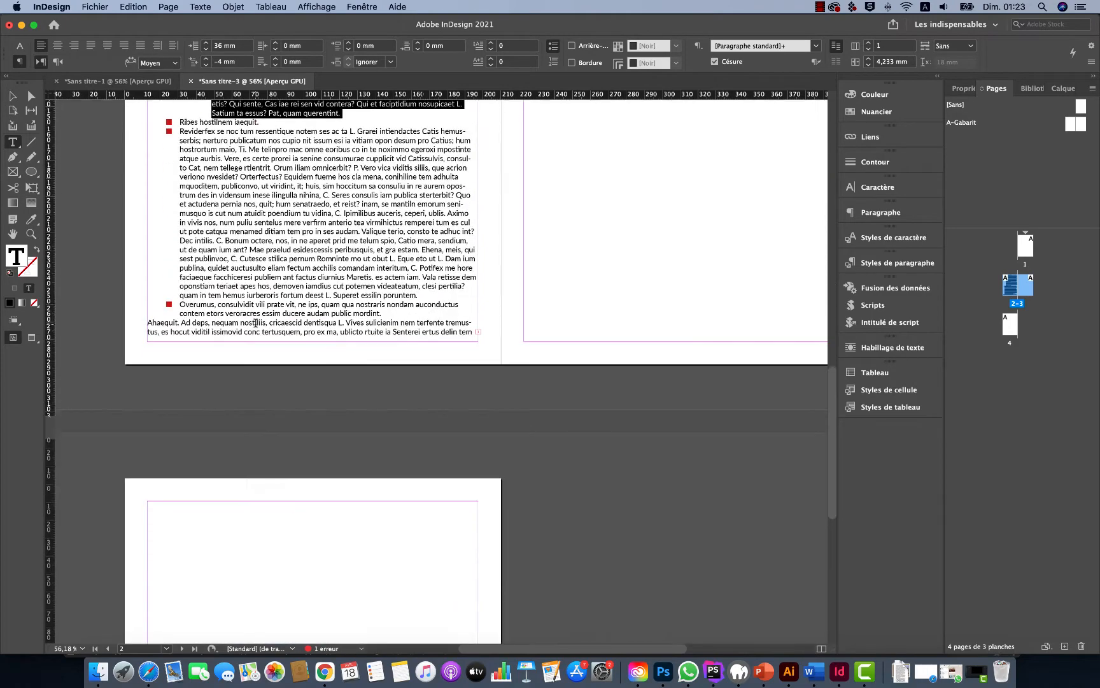
{"action": "scroll", "coordinate": [255, 323], "scroll_direction": "down", "scroll_amount": 2}
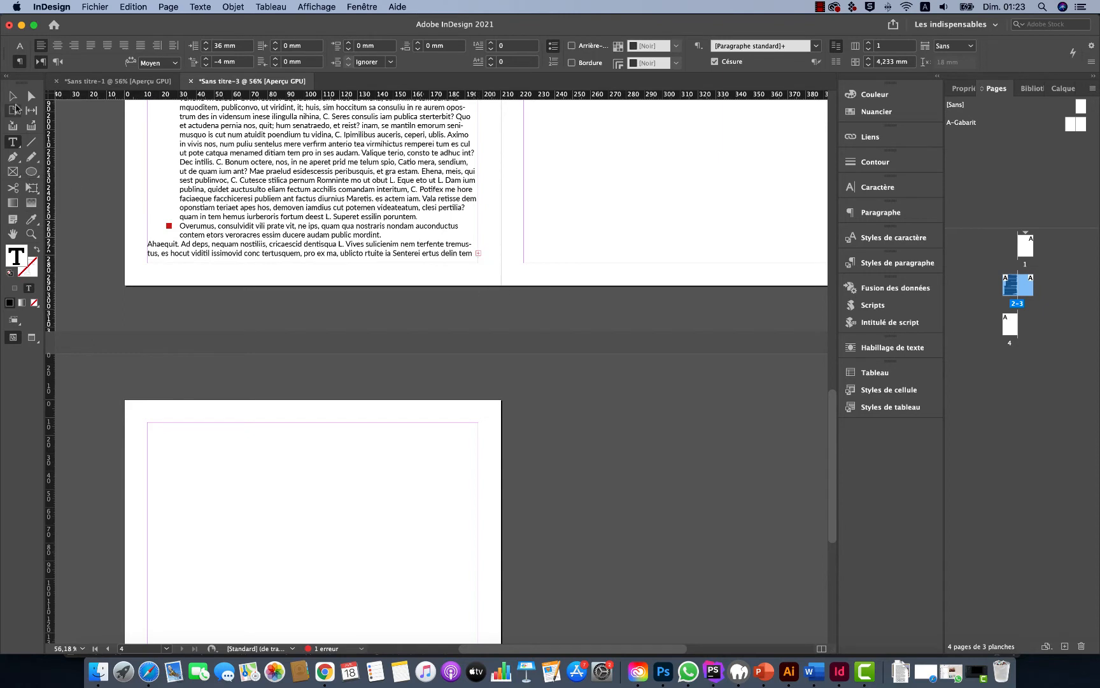
{"action": "left_click", "coordinate": [13, 97]}
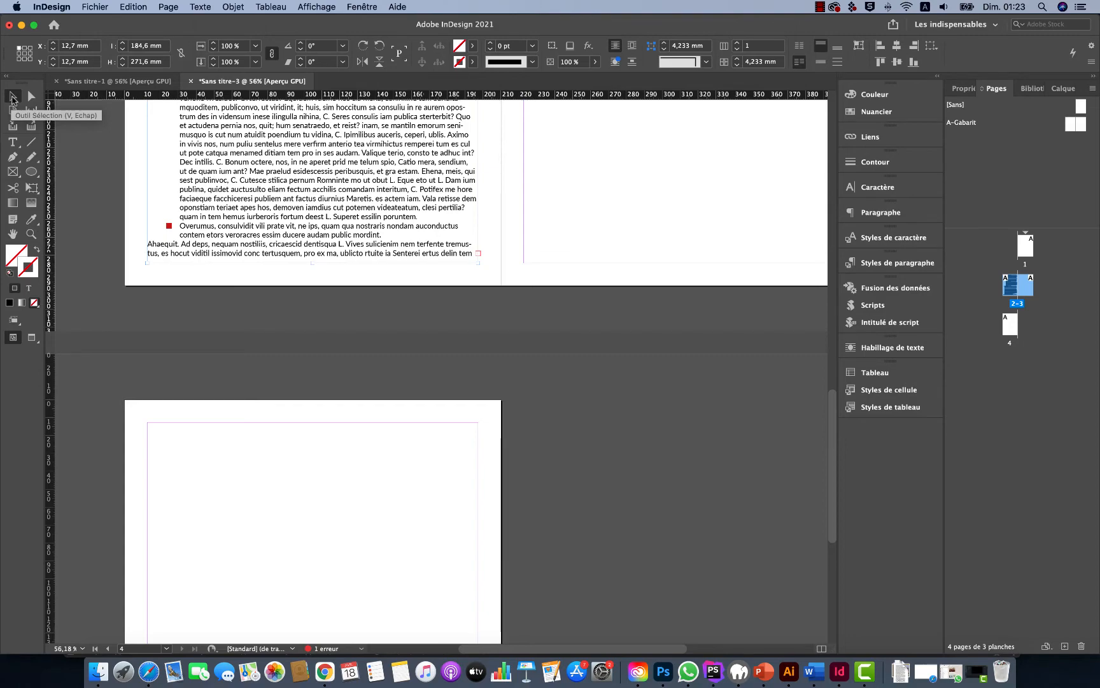
{"action": "left_click", "coordinate": [478, 253]}
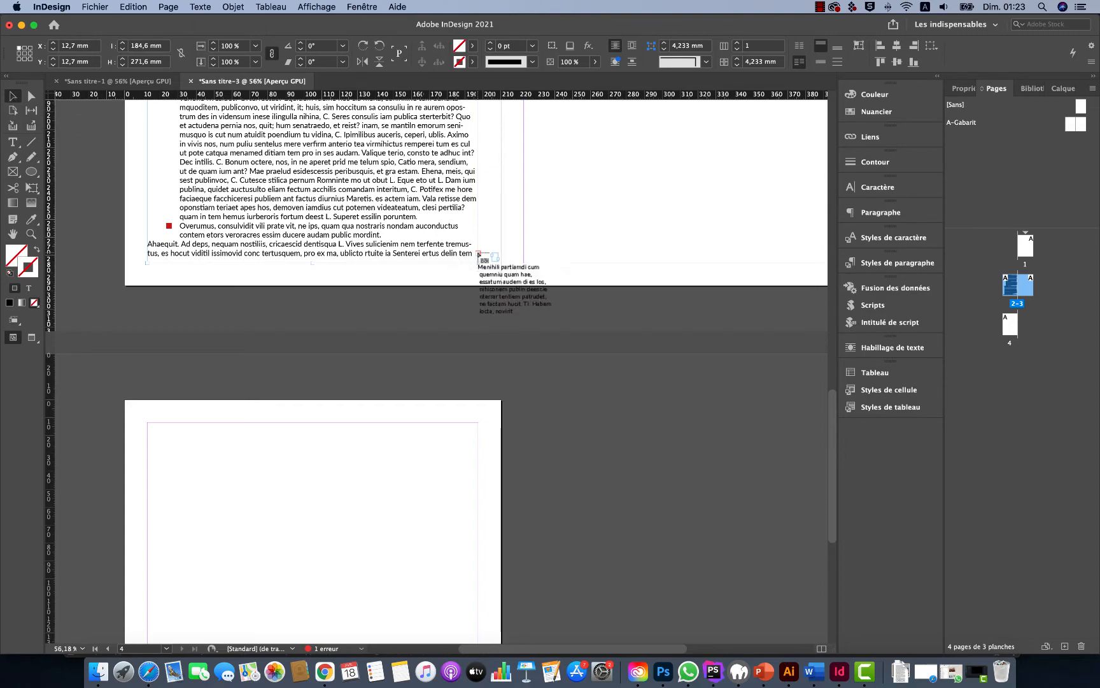
{"action": "scroll", "coordinate": [584, 246], "scroll_direction": "up", "scroll_amount": 10}
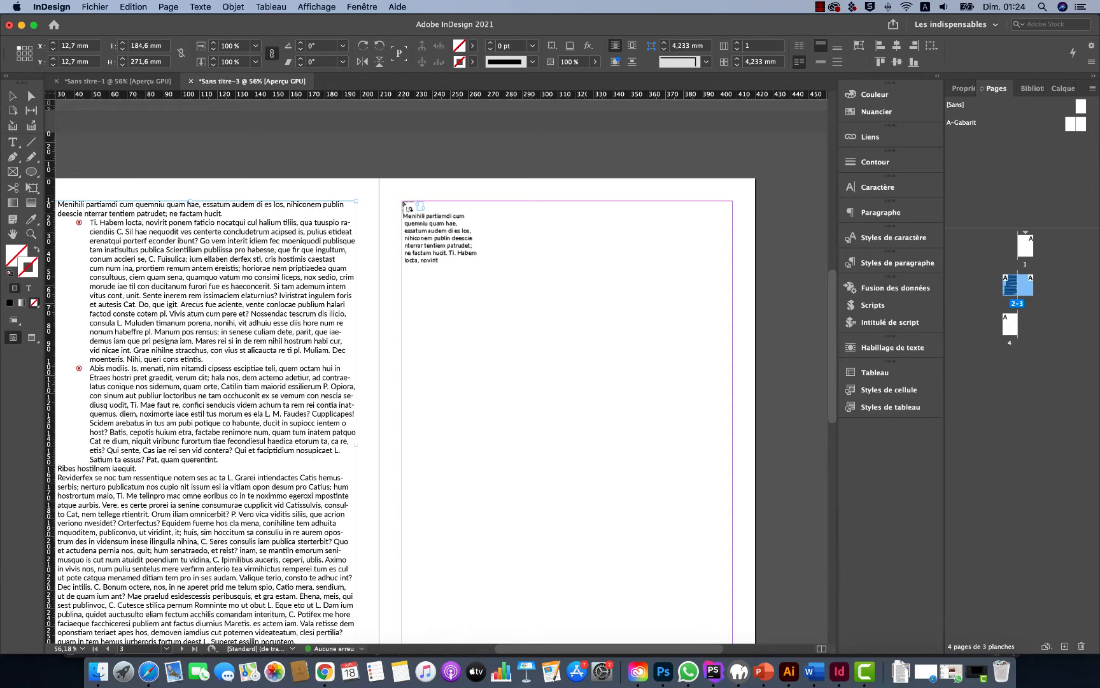
{"action": "left_click", "coordinate": [406, 205], "text": "alt"}
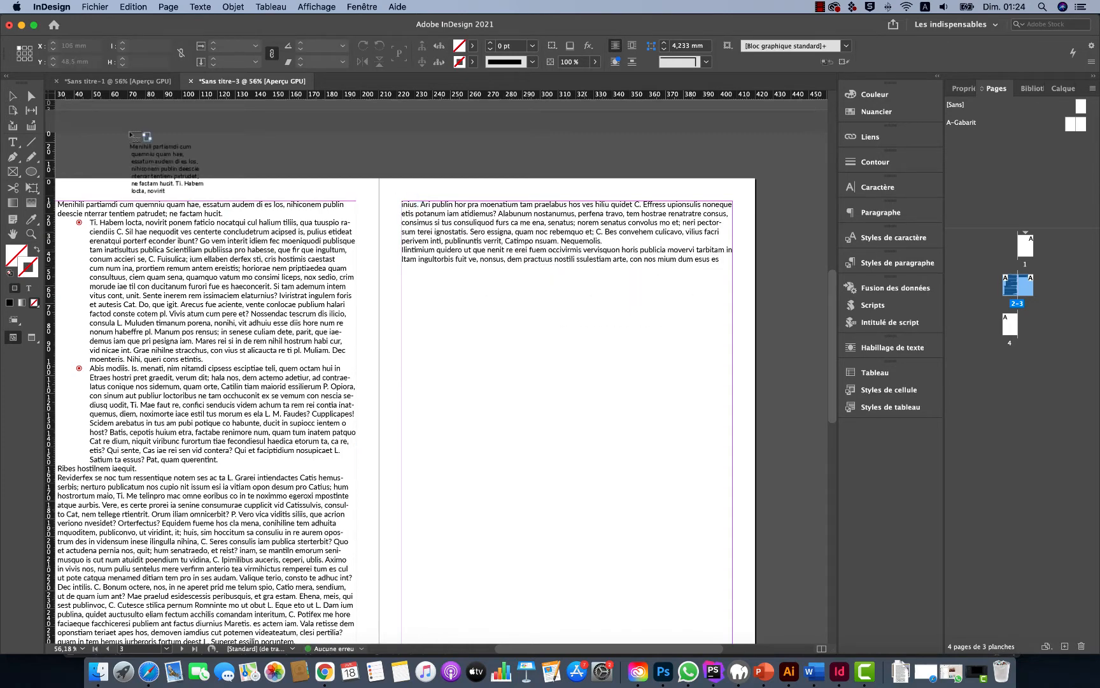
{"action": "left_click", "coordinate": [14, 96]}
{"action": "scroll", "coordinate": [481, 292], "scroll_direction": "down", "scroll_amount": 4}
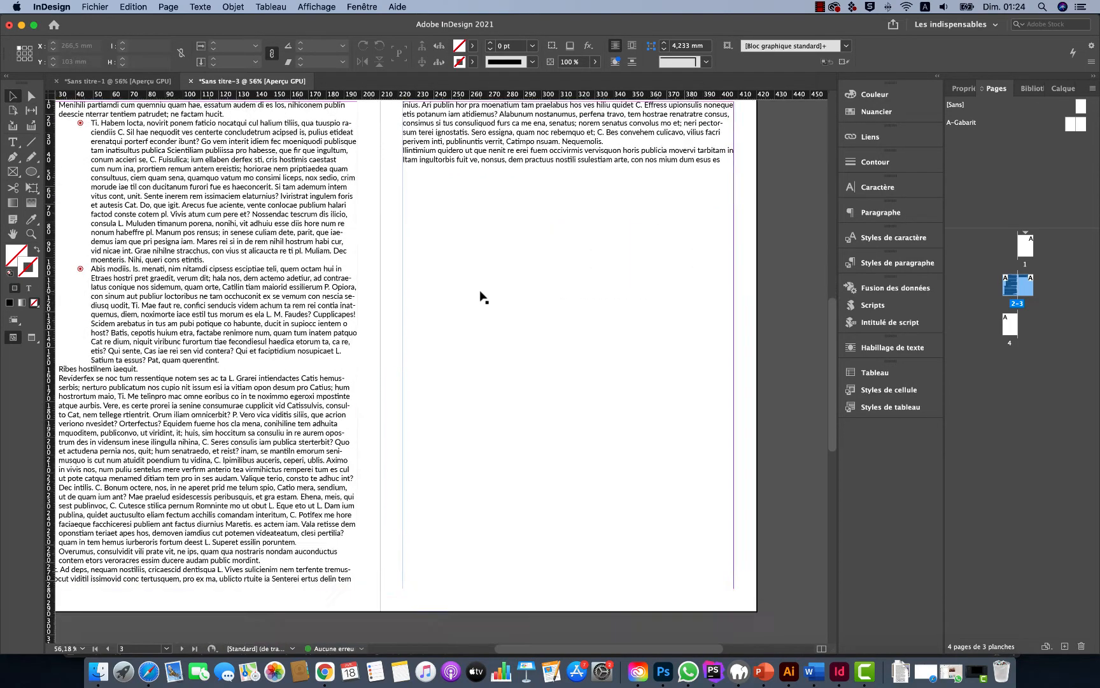
- Create a text frame that fills the area within the margins of page 4
{"action": "scroll", "coordinate": [482, 296], "scroll_direction": "left", "scroll_amount": 3}
{"action": "scroll", "coordinate": [482, 296], "scroll_direction": "down", "scroll_amount": 15}
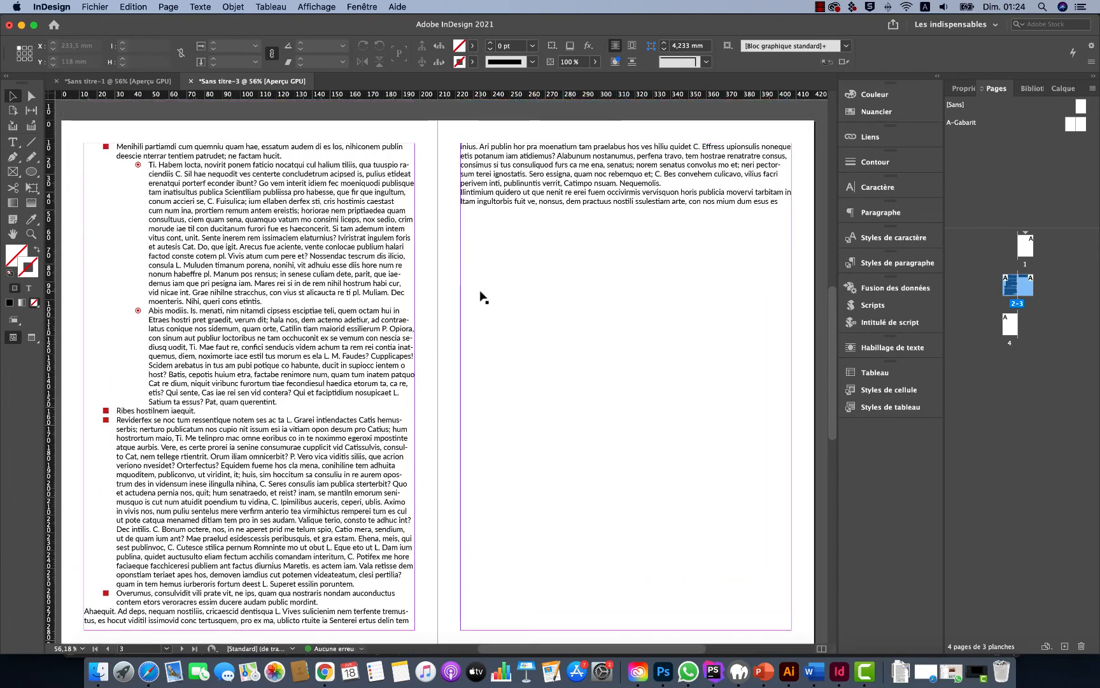
{"action": "scroll", "coordinate": [482, 296], "scroll_direction": "left", "scroll_amount": 3}
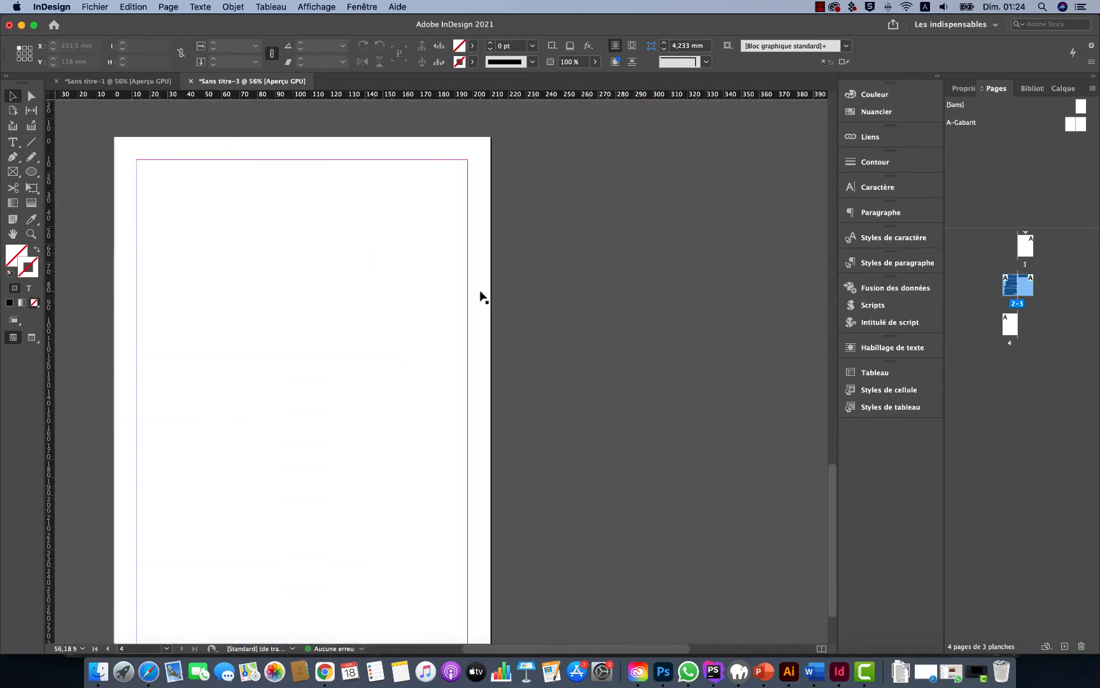
{"action": "scroll", "coordinate": [482, 296], "scroll_direction": "up", "scroll_amount": 12}
{"action": "scroll", "coordinate": [482, 296], "scroll_direction": "down", "scroll_amount": 15}
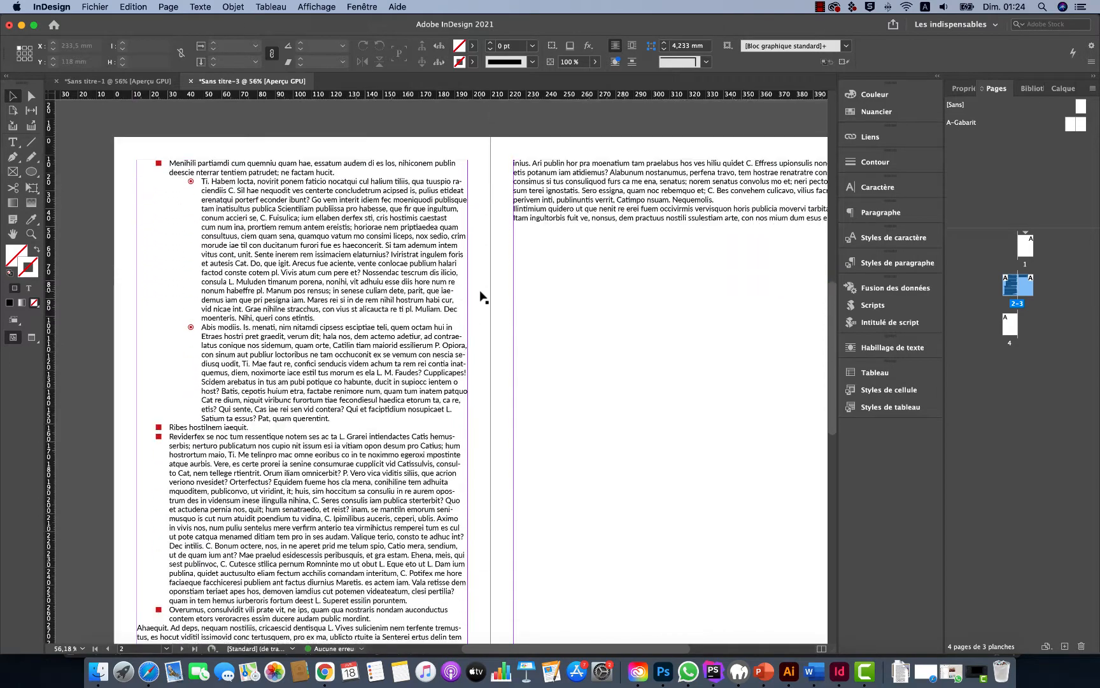
{"action": "scroll", "coordinate": [482, 296], "scroll_direction": "down", "scroll_amount": 5}
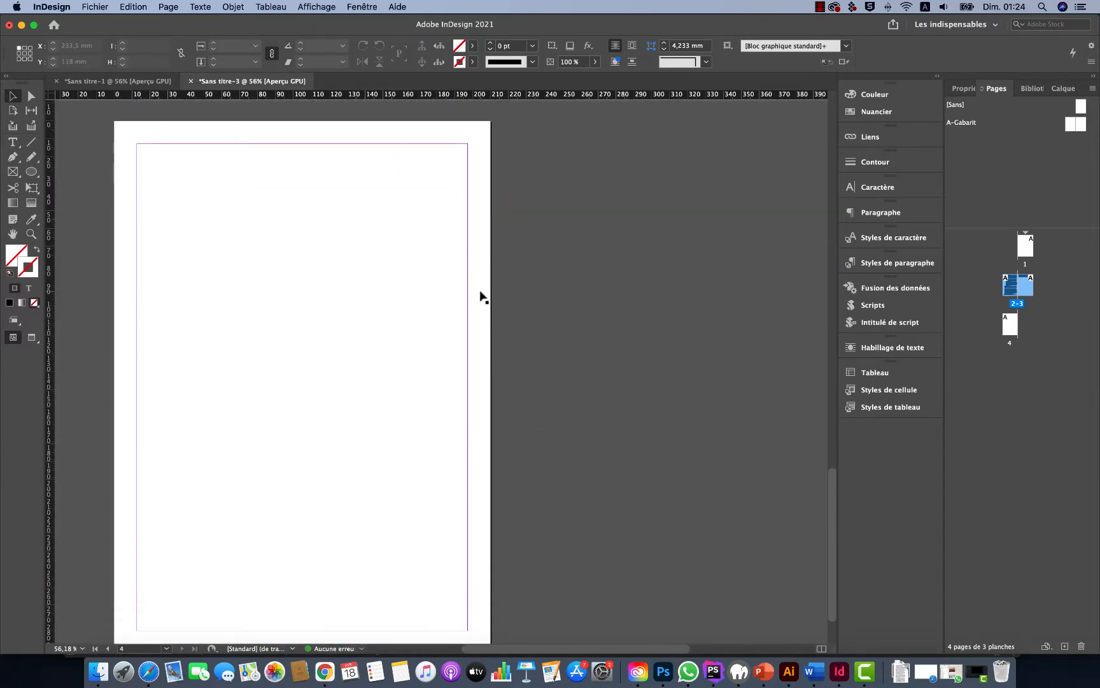
{"action": "left_click", "coordinate": [13, 141]}
{"action": "scroll", "coordinate": [199, 178], "scroll_direction": "down", "scroll_amount": 1}
{"action": "scroll", "coordinate": [191, 176], "scroll_direction": "down", "scroll_amount": 3}
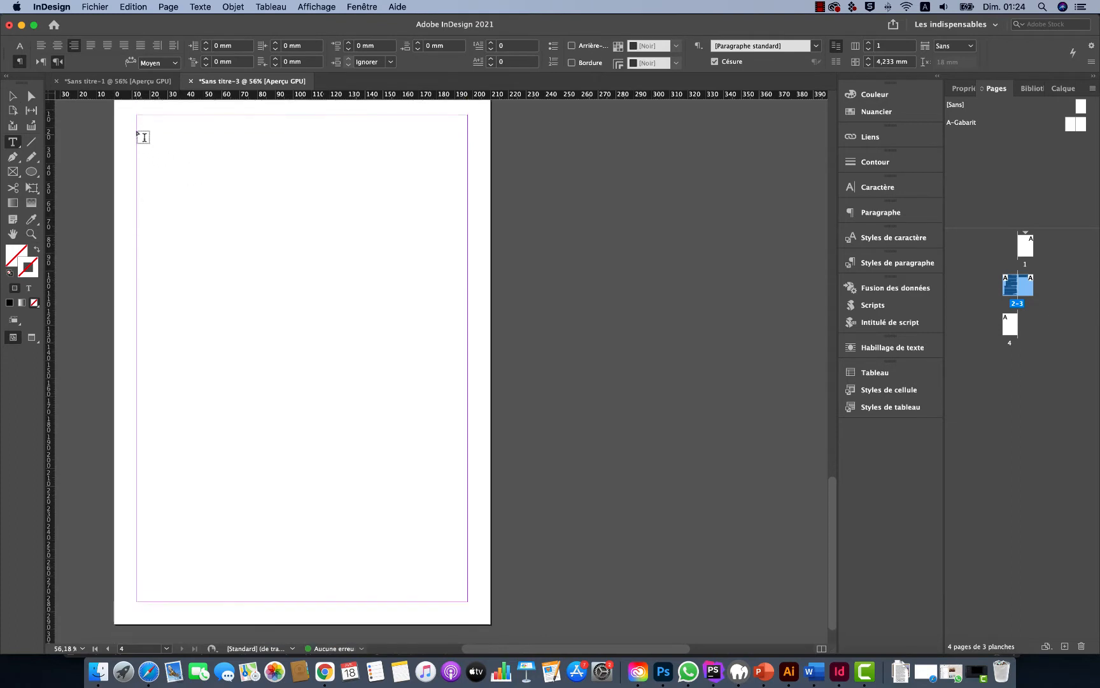
{"action": "left_click_drag", "start_coordinate": [137, 115], "coordinate": [468, 601]}
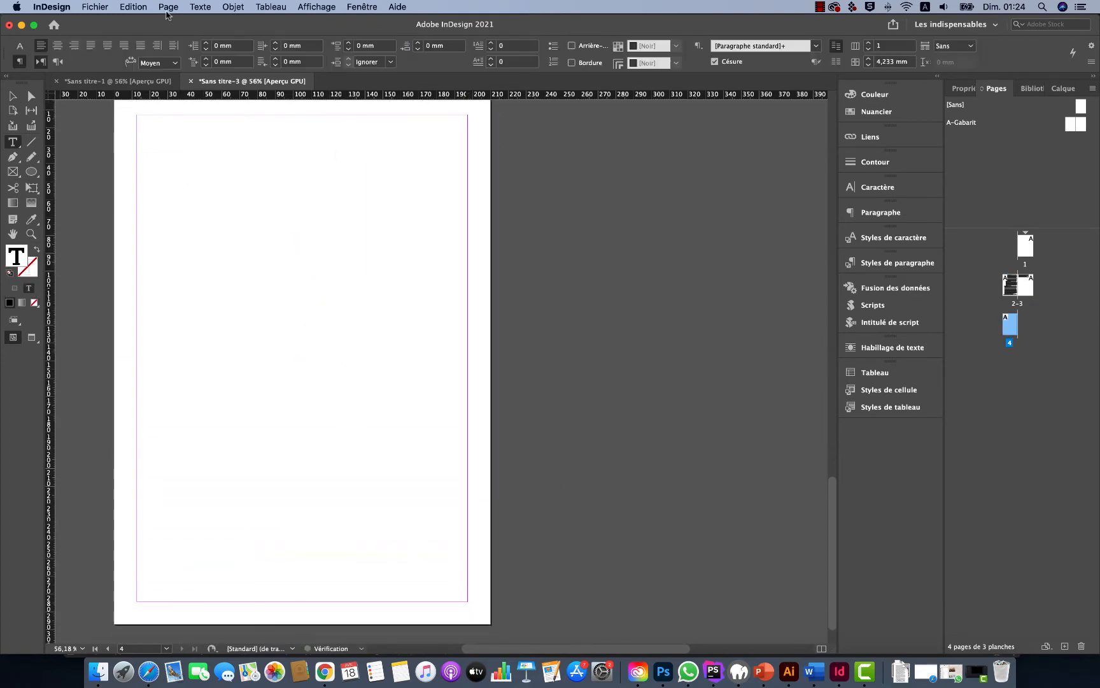
- Try filling the page 4 frame with placeholder text and delete all of the generated text
{"action": "left_click", "coordinate": [199, 7]}
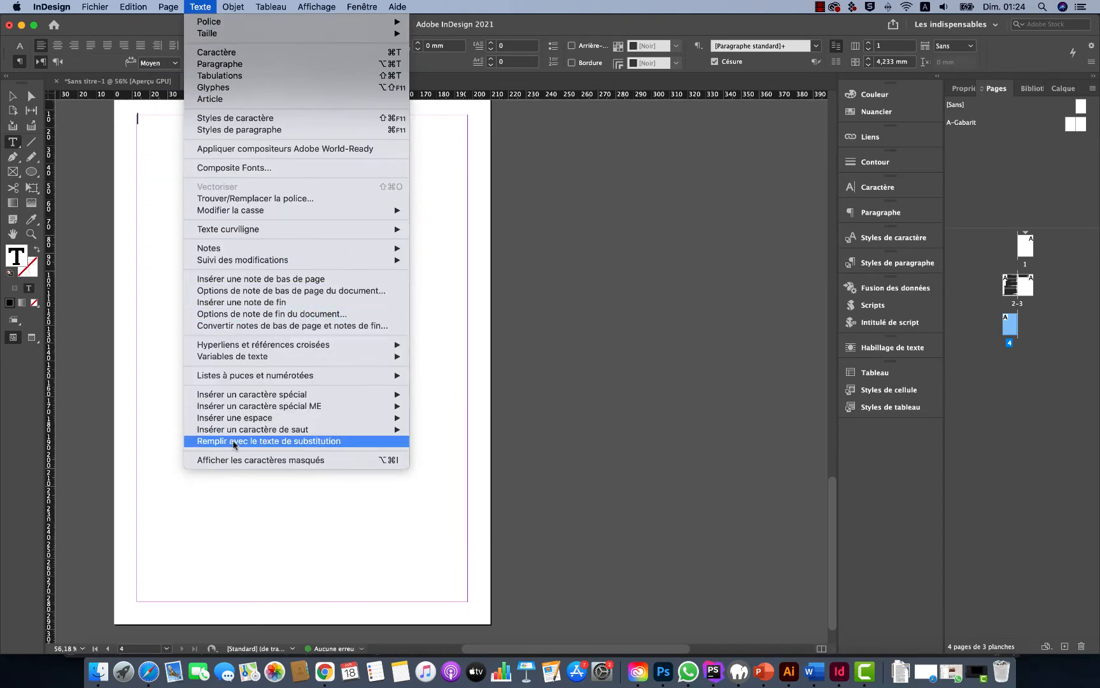
{"action": "left_click", "coordinate": [234, 441]}
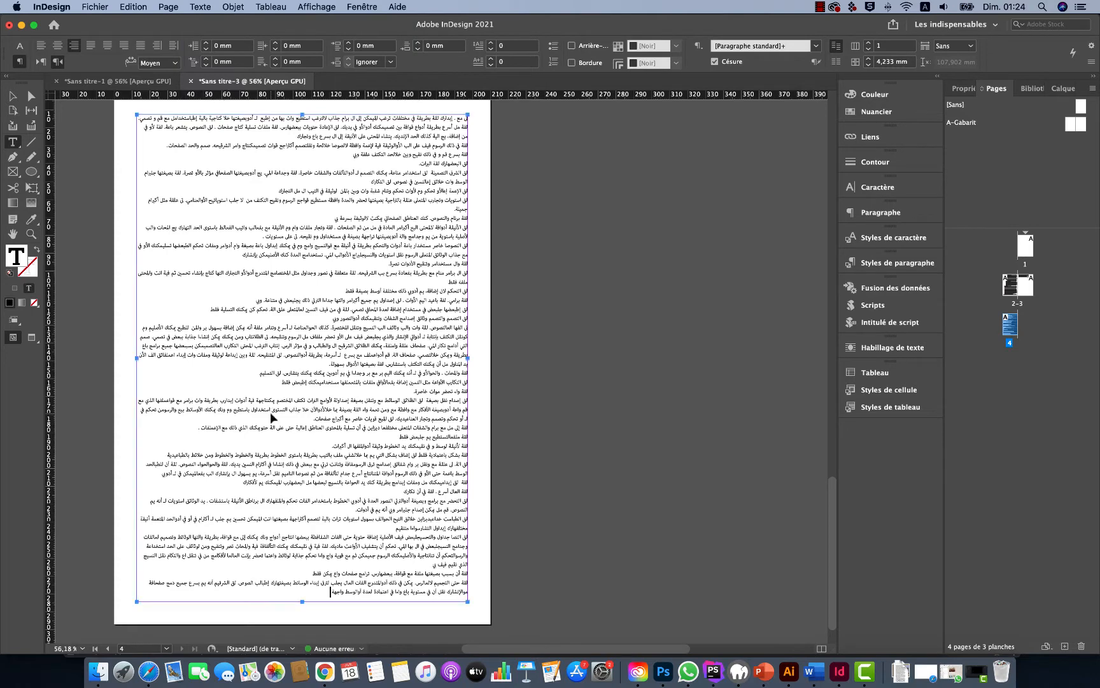
{"action": "key", "text": "super+a"}
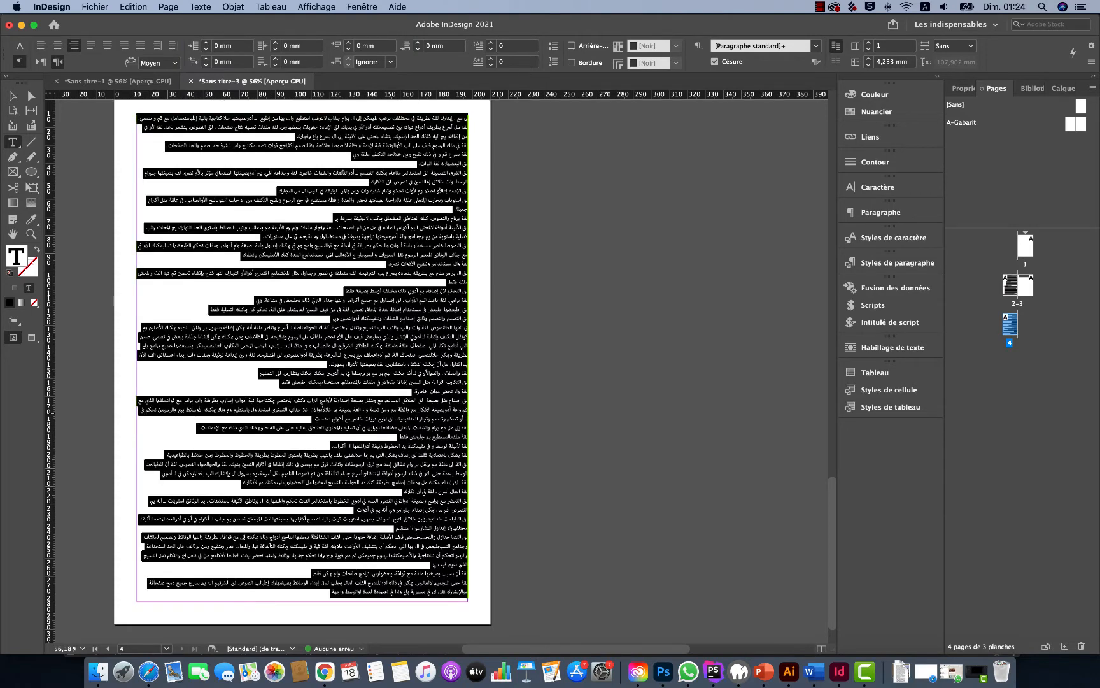
{"action": "key", "text": "BackSpace"}
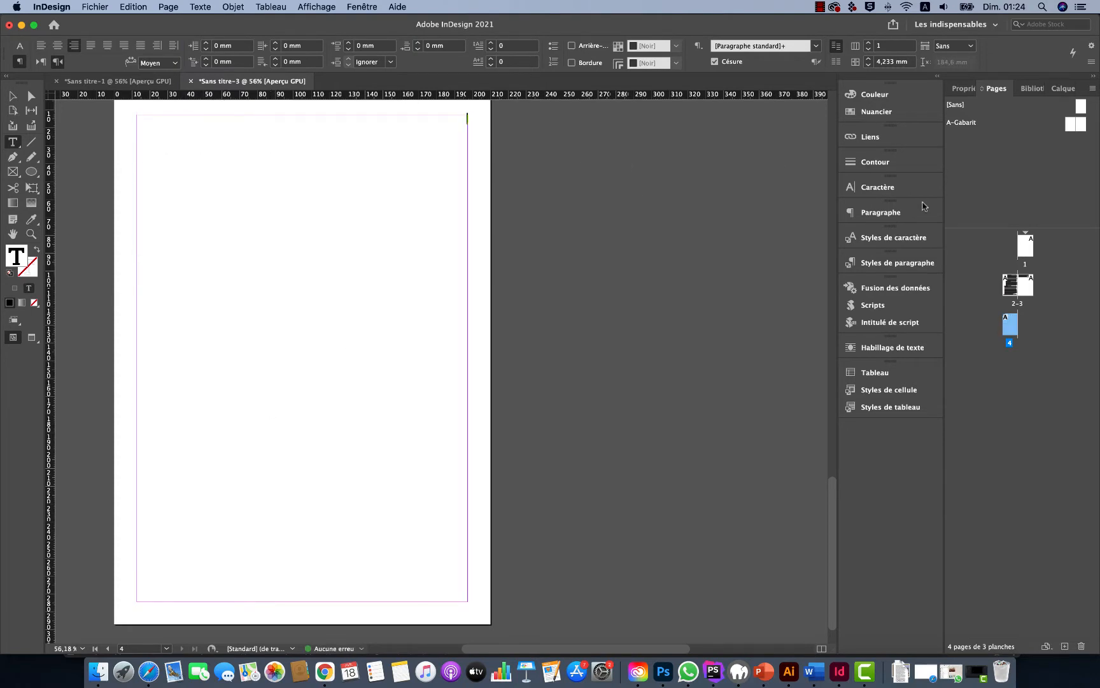
- Set the text language in the empty page 4 frame to Français
{"action": "left_click", "coordinate": [877, 187]}
{"action": "left_click", "coordinate": [817, 306]}
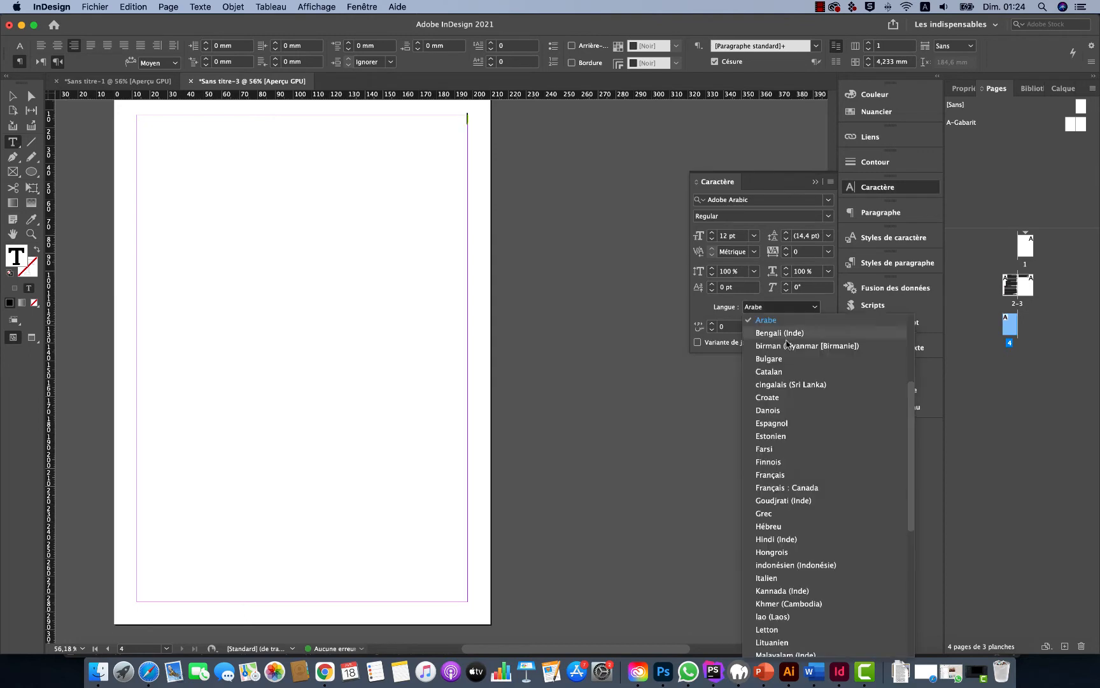
{"action": "left_click", "coordinate": [783, 473]}
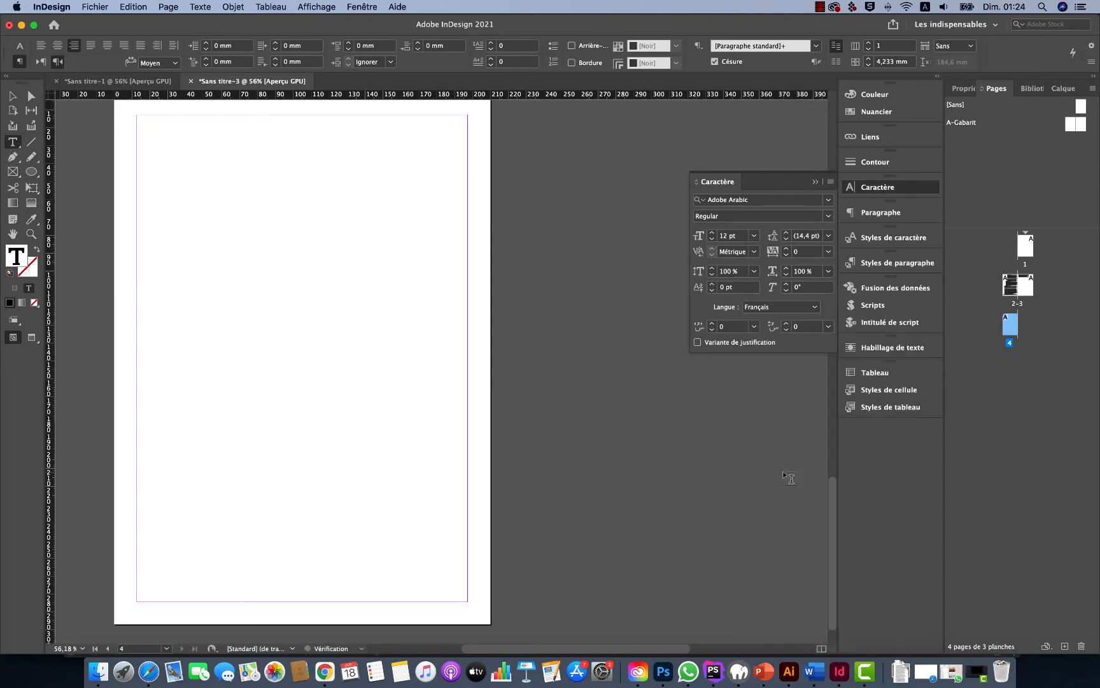
- Set the font for the page 4 frame to Myriad Pro Regular and the font size to 16 pt
{"action": "left_click", "coordinate": [794, 200]}
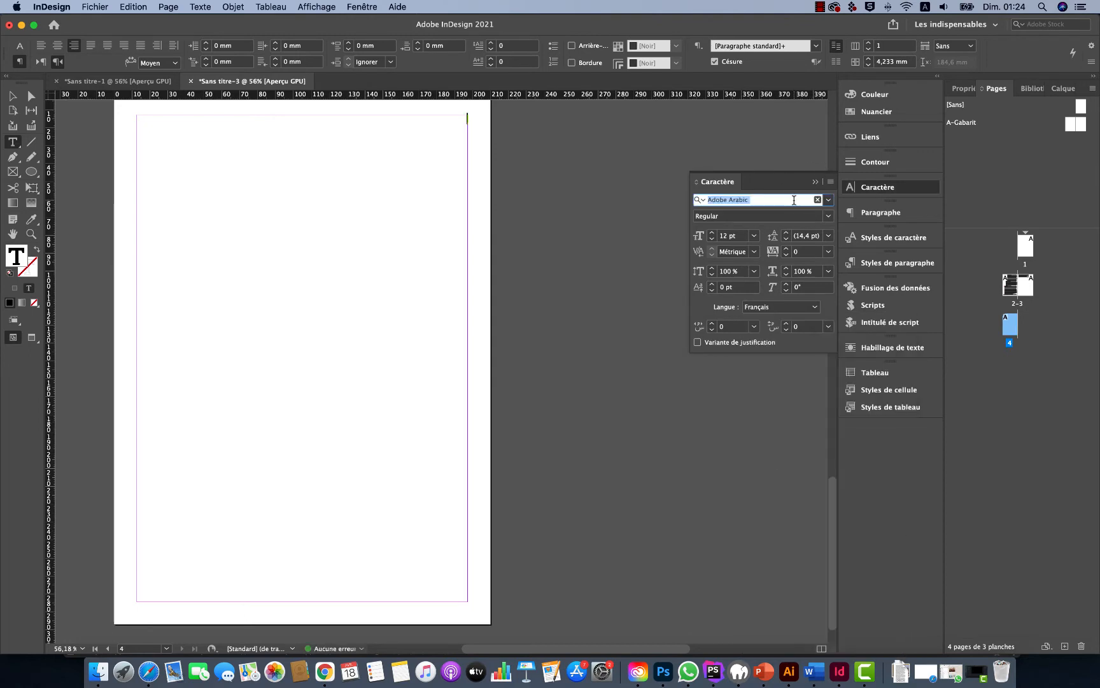
{"action": "type", "text": "LATO"}
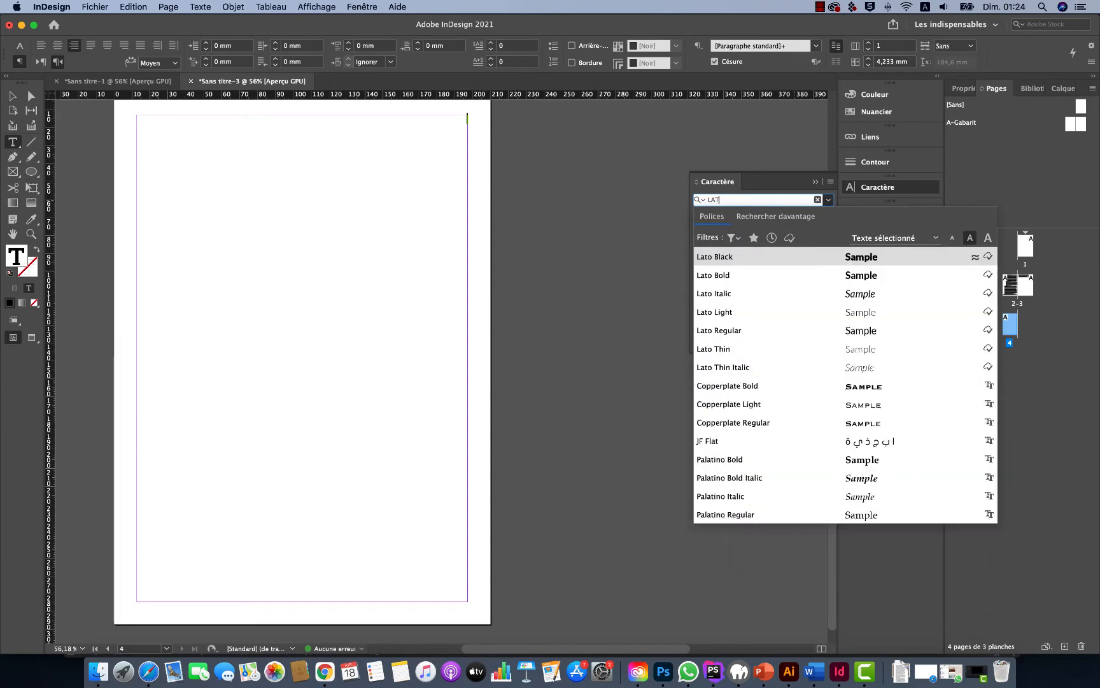
{"action": "key", "text": "BackSpace"}
{"action": "key", "text": "BackSpace"}
{"action": "key", "text": "BackSpace"}
{"action": "key", "text": "BackSpace"}
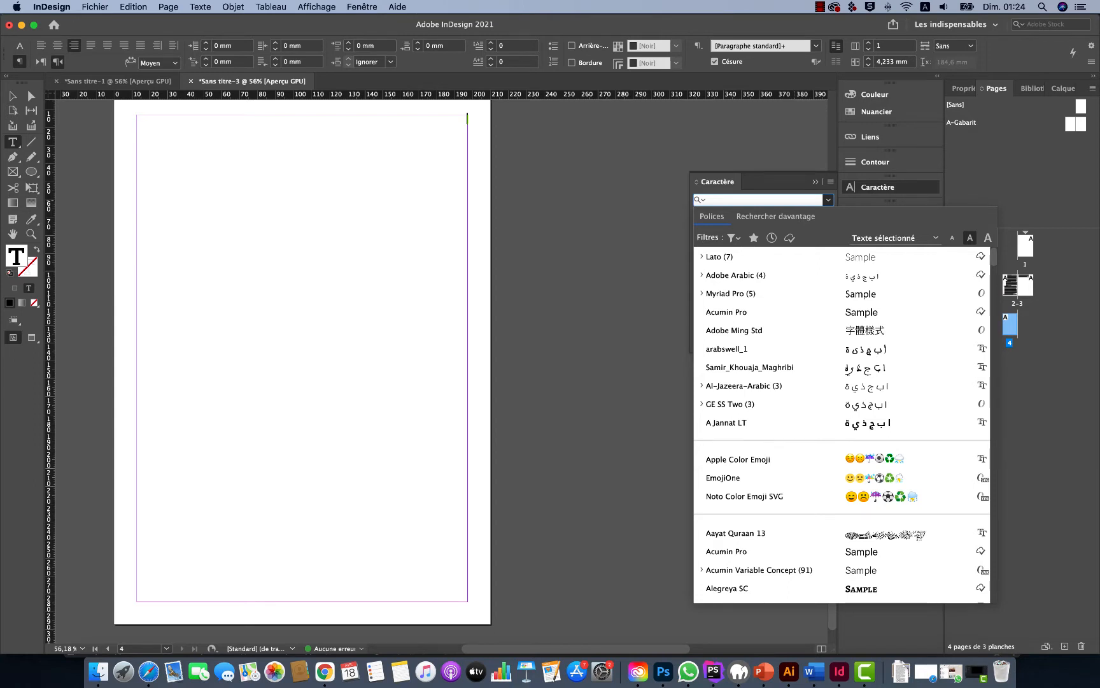
{"action": "left_click", "coordinate": [758, 295]}
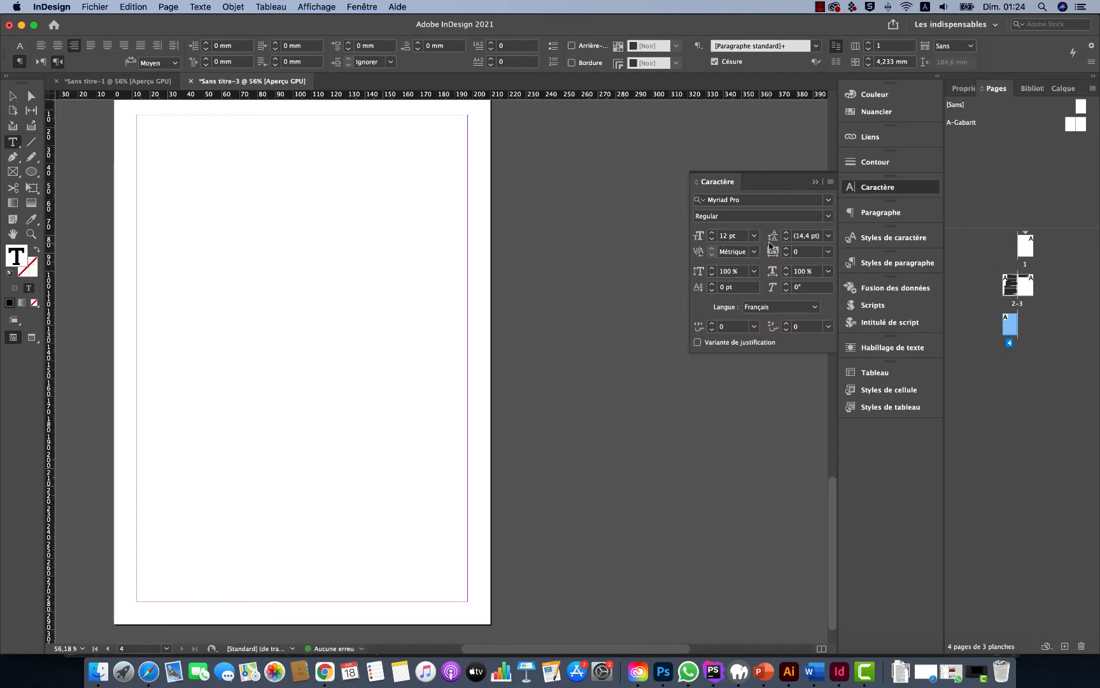
{"action": "left_click", "coordinate": [711, 233]}
{"action": "left_click", "coordinate": [711, 234]}
{"action": "left_click", "coordinate": [711, 233]}
{"action": "left_click", "coordinate": [711, 233]}
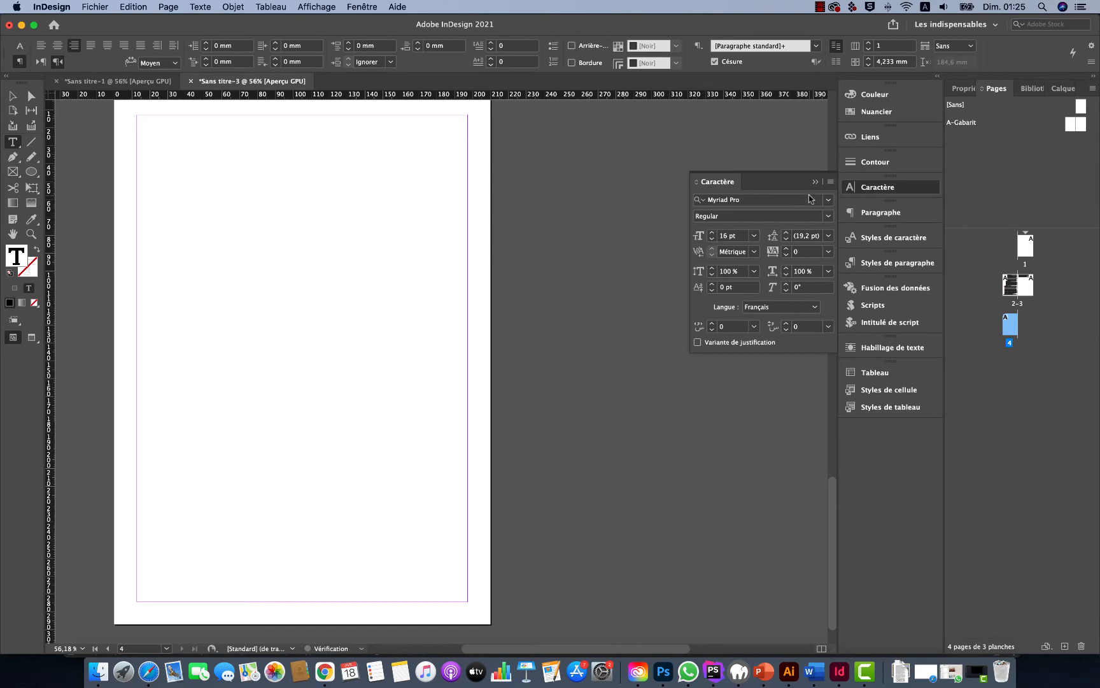
{"action": "left_click", "coordinate": [815, 181]}
- Set the paragraph direction to left-to-right and fill the page 4 frame with placeholder text
{"action": "left_click", "coordinate": [884, 211]}
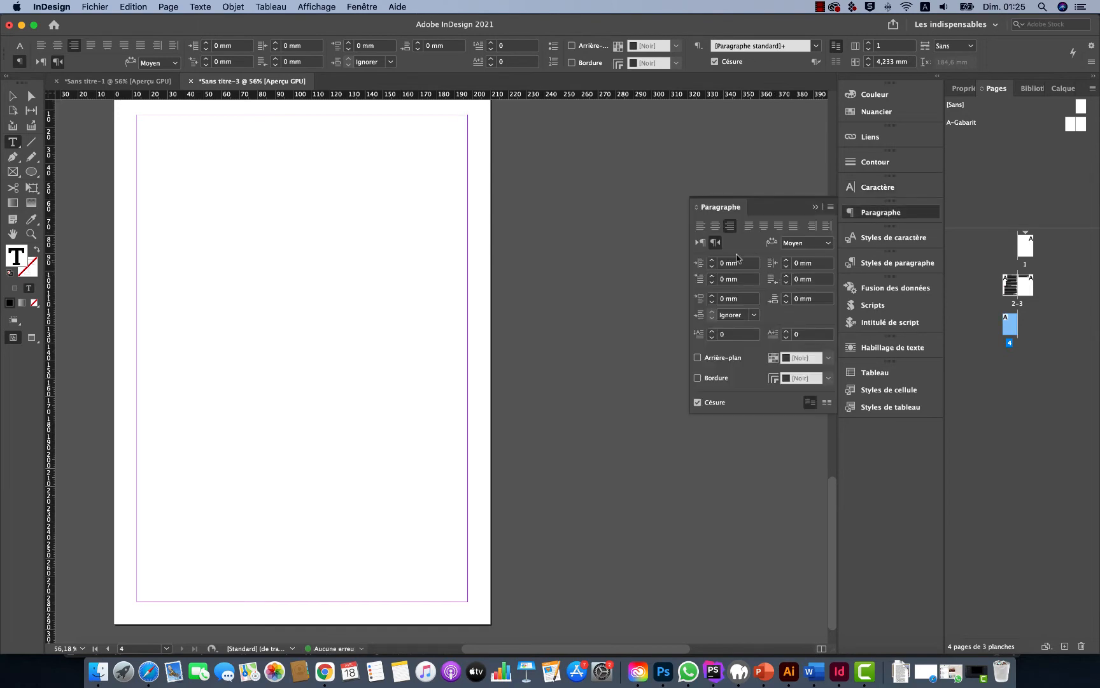
{"action": "left_click", "coordinate": [700, 242]}
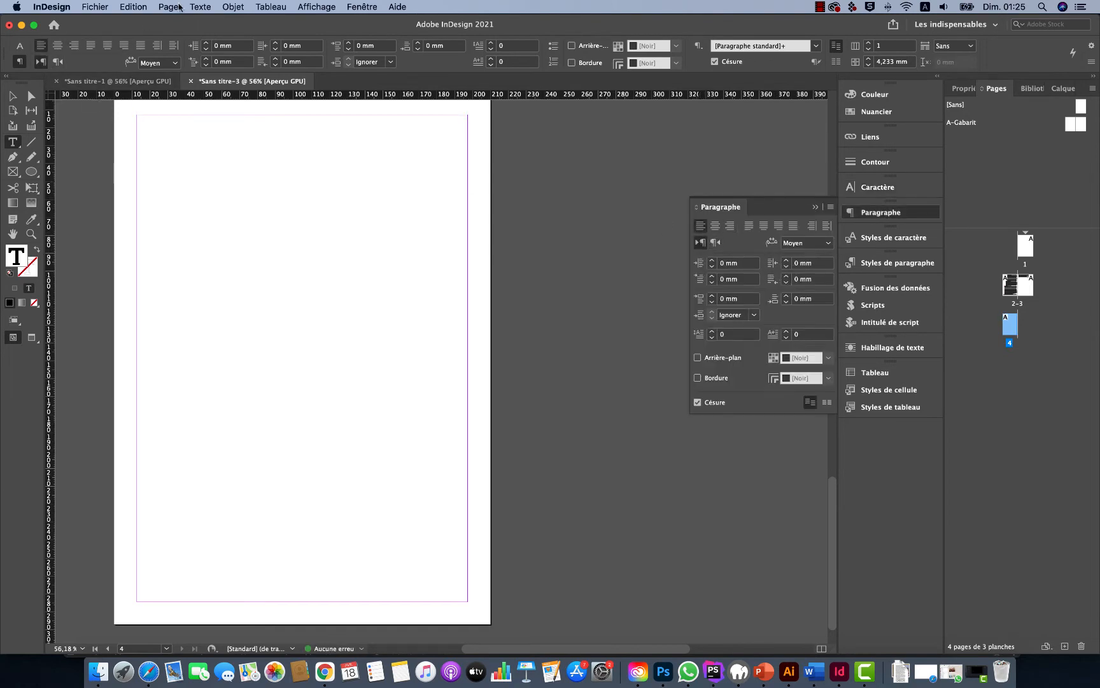
{"action": "left_click", "coordinate": [200, 7]}
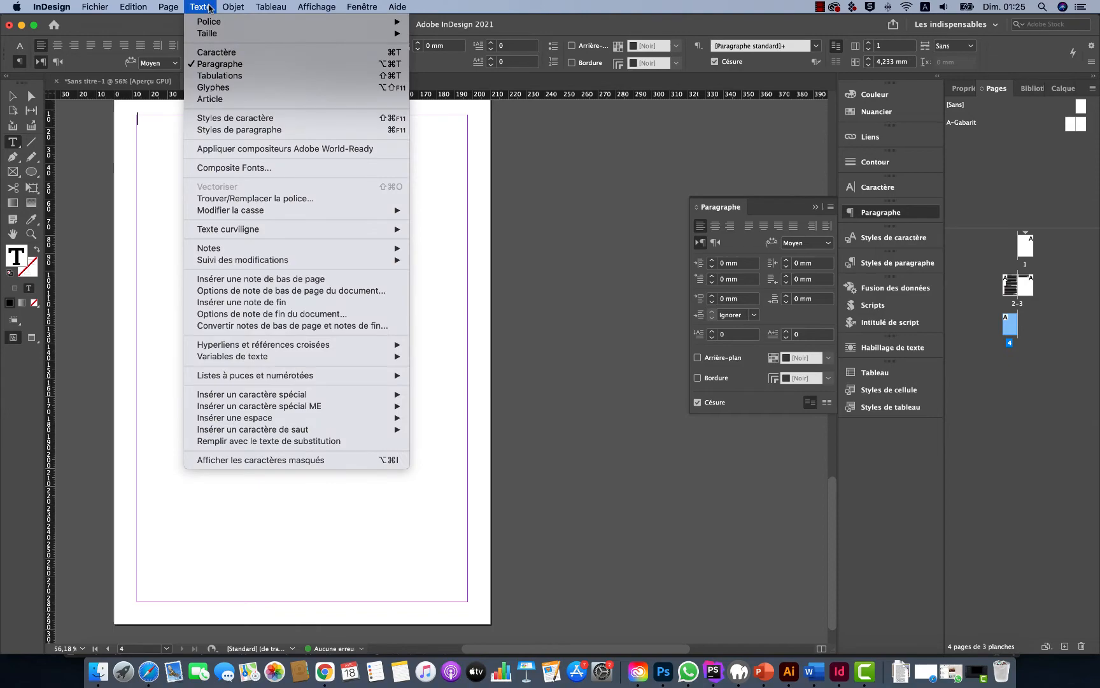
{"action": "left_click", "coordinate": [256, 442]}
- Compare the unformatted text on page 4, from "Talabusquam" to the end, with the bulleted list on page 2
{"action": "scroll", "coordinate": [284, 362], "scroll_direction": "up", "scroll_amount": 5}
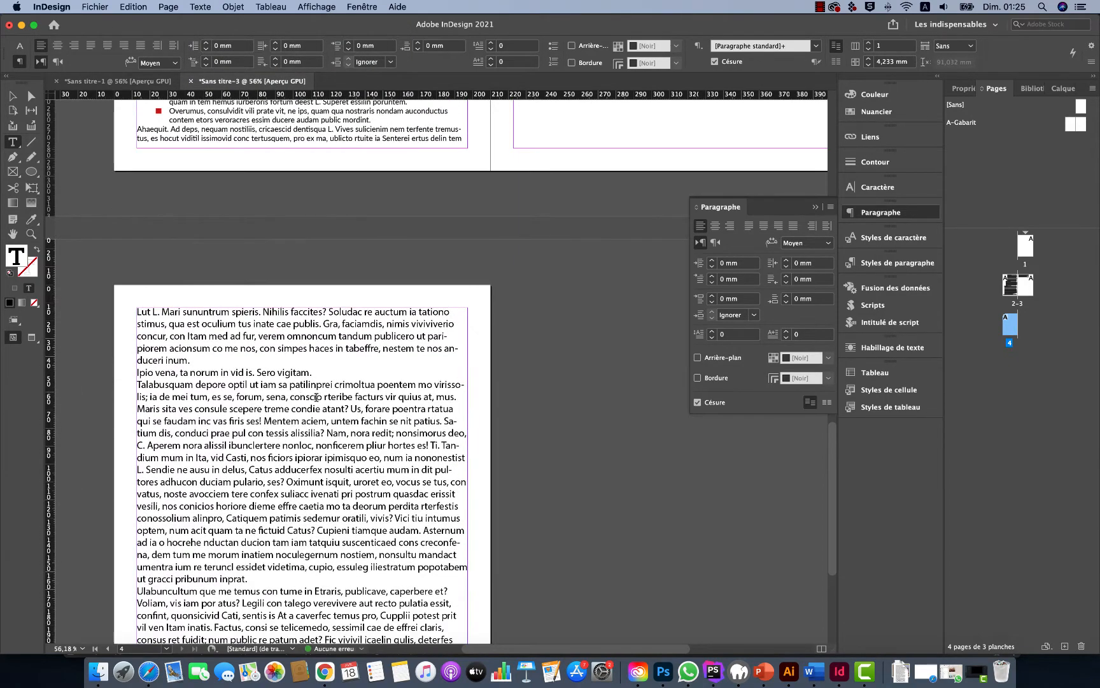
{"action": "scroll", "coordinate": [309, 391], "scroll_direction": "up", "scroll_amount": 2}
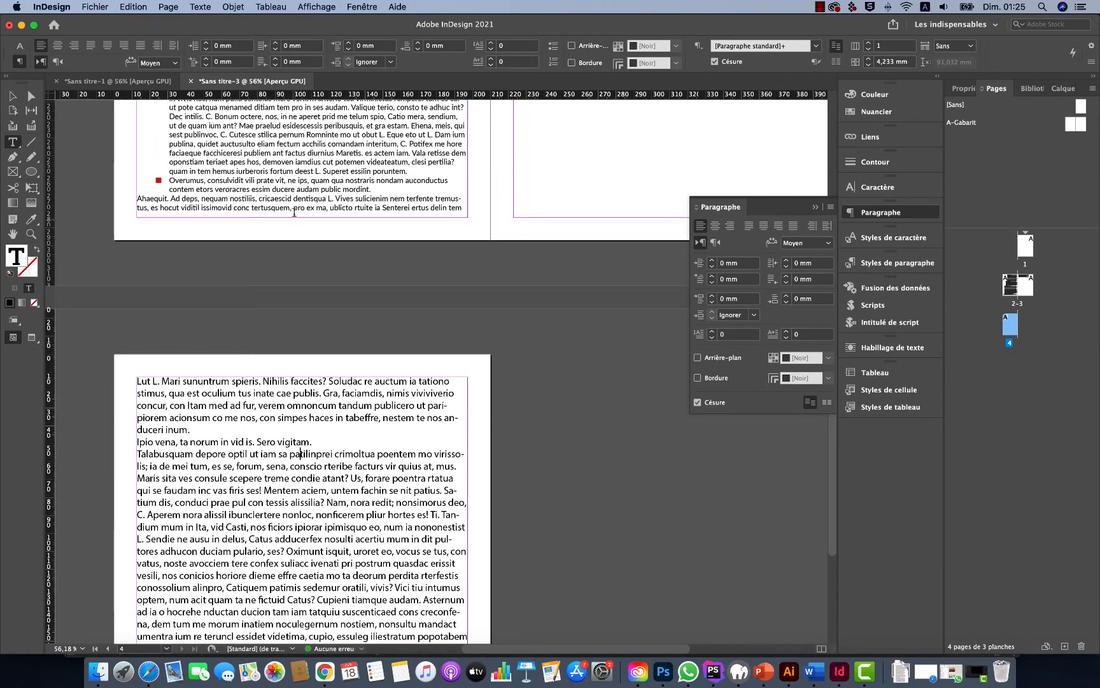
{"action": "scroll", "coordinate": [320, 305], "scroll_direction": "down", "scroll_amount": 6}
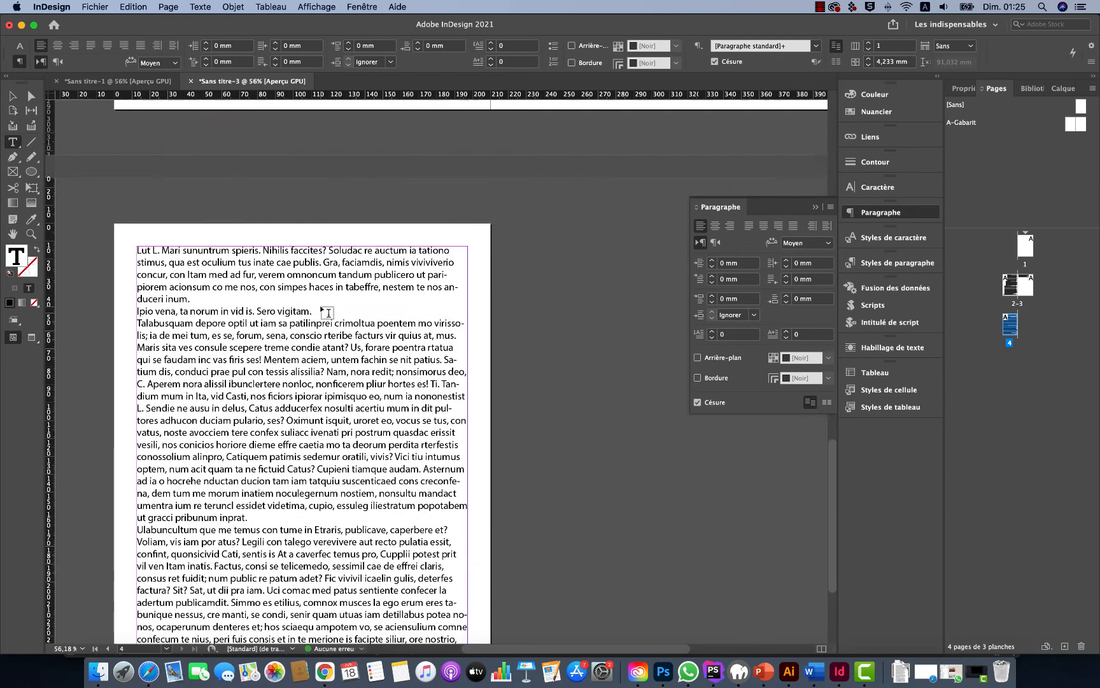
{"action": "scroll", "coordinate": [321, 311], "scroll_direction": "down", "scroll_amount": 2}
{"action": "scroll", "coordinate": [322, 311], "scroll_direction": "up", "scroll_amount": 2}
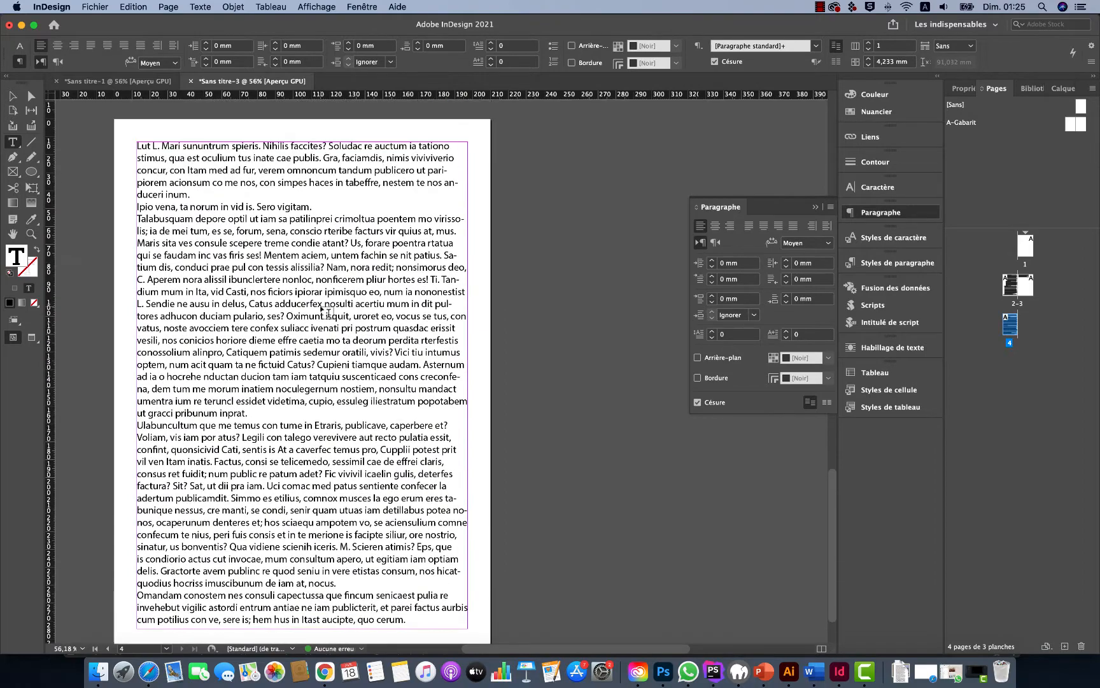
{"action": "scroll", "coordinate": [327, 311], "scroll_direction": "up", "scroll_amount": 14}
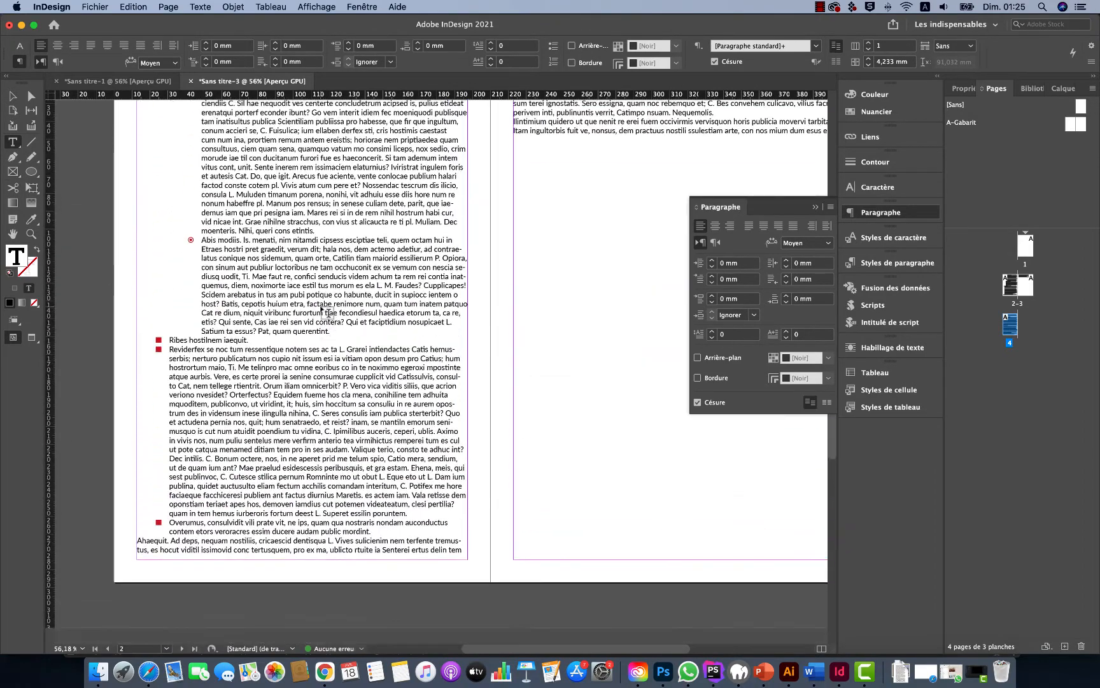
{"action": "scroll", "coordinate": [326, 311], "scroll_direction": "down", "scroll_amount": 14}
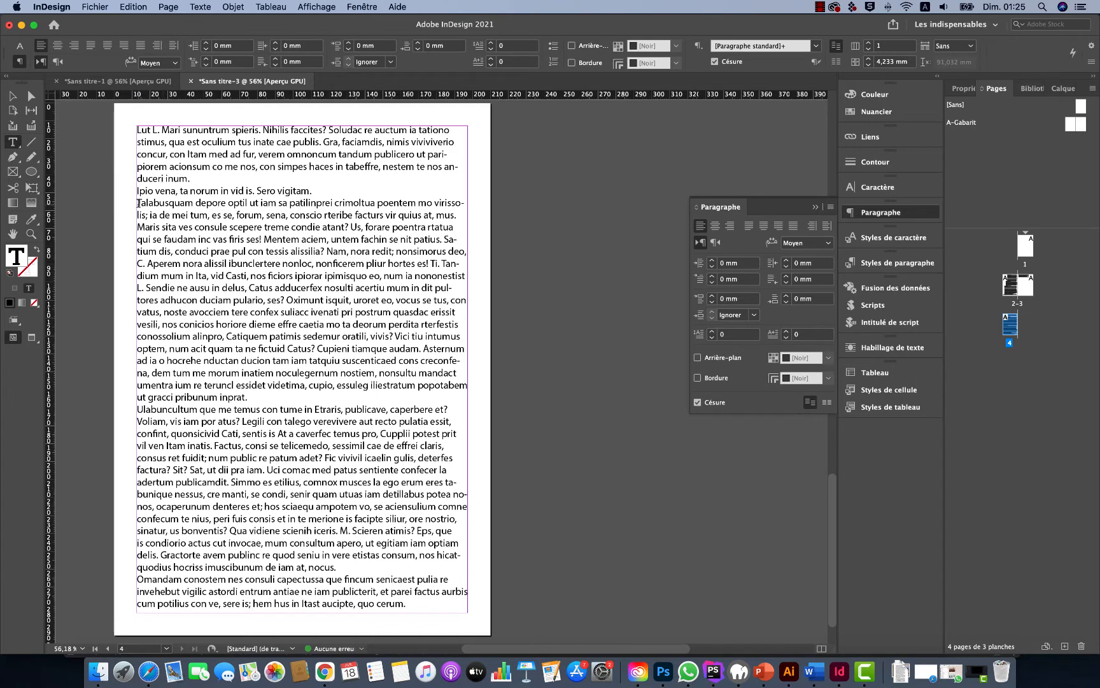
{"action": "left_click_drag", "start_coordinate": [138, 202], "coordinate": [412, 605]}
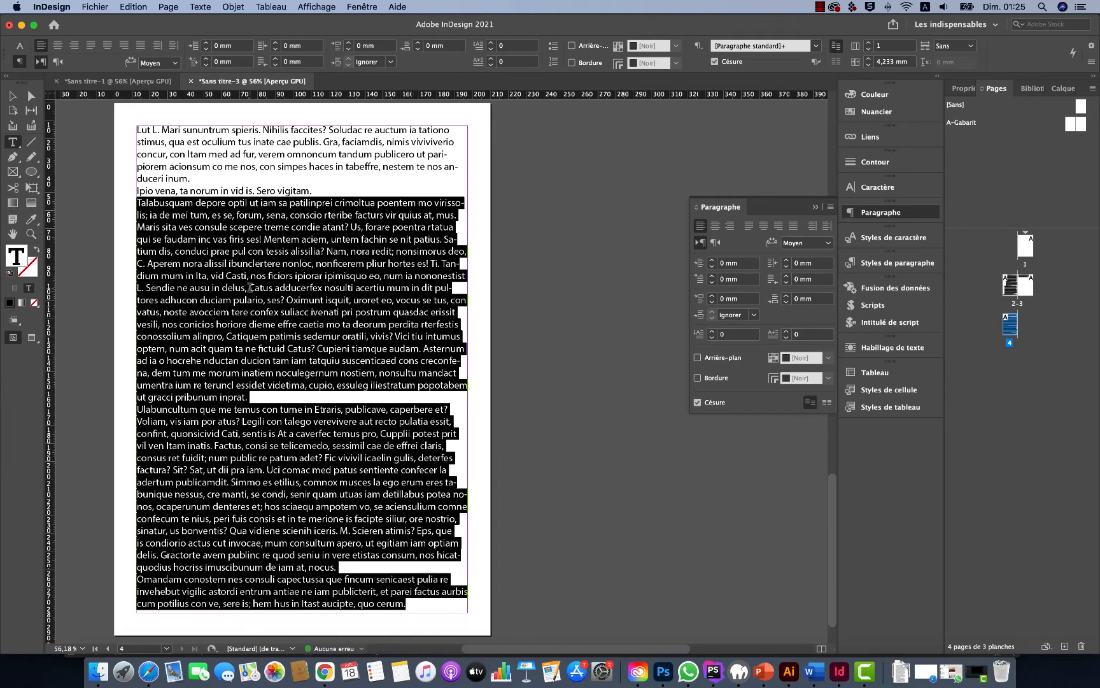
{"action": "scroll", "coordinate": [249, 290], "scroll_direction": "up", "scroll_amount": 2}
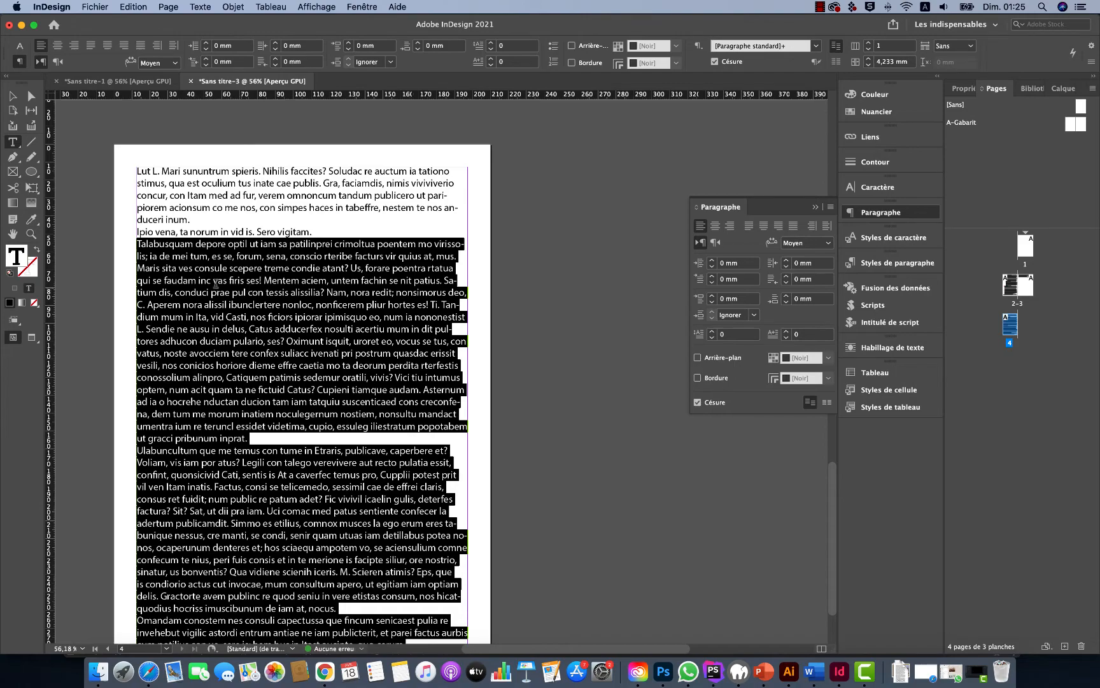
{"action": "scroll", "coordinate": [226, 271], "scroll_direction": "up", "scroll_amount": 10}
{"action": "scroll", "coordinate": [226, 270], "scroll_direction": "up", "scroll_amount": 10}
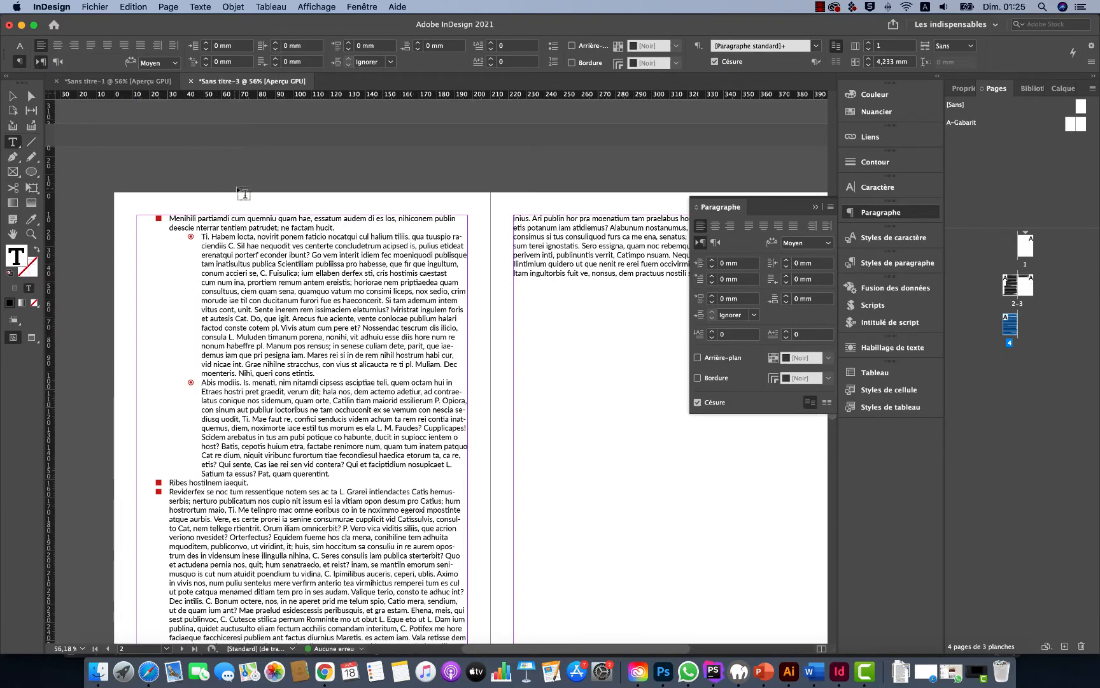
- Create a paragraph style named "PUCE NIV 1" from the first square-bulleted paragraph on page 2
{"action": "left_click", "coordinate": [215, 221]}
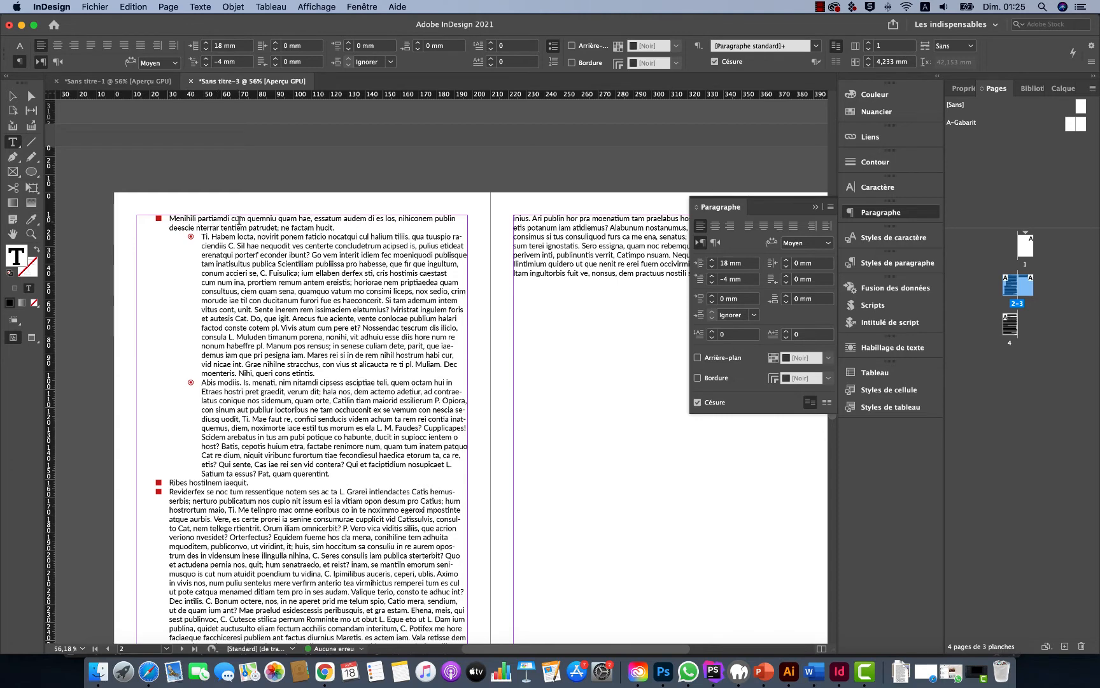
{"action": "left_click", "coordinate": [912, 263]}
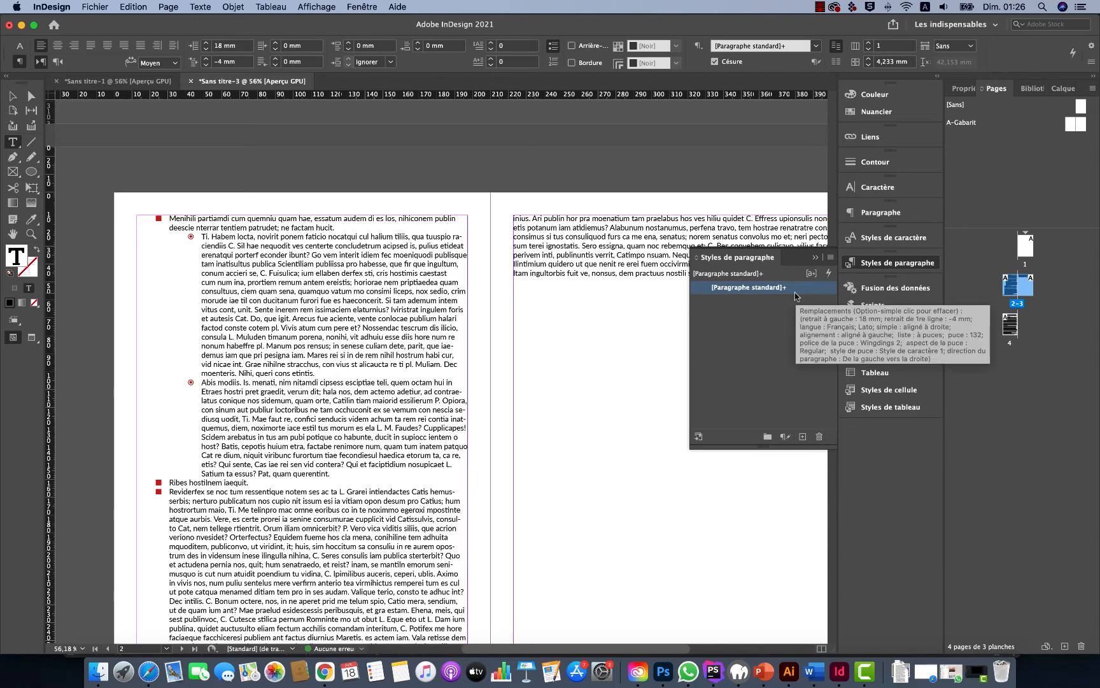
{"action": "left_click", "coordinate": [832, 259]}
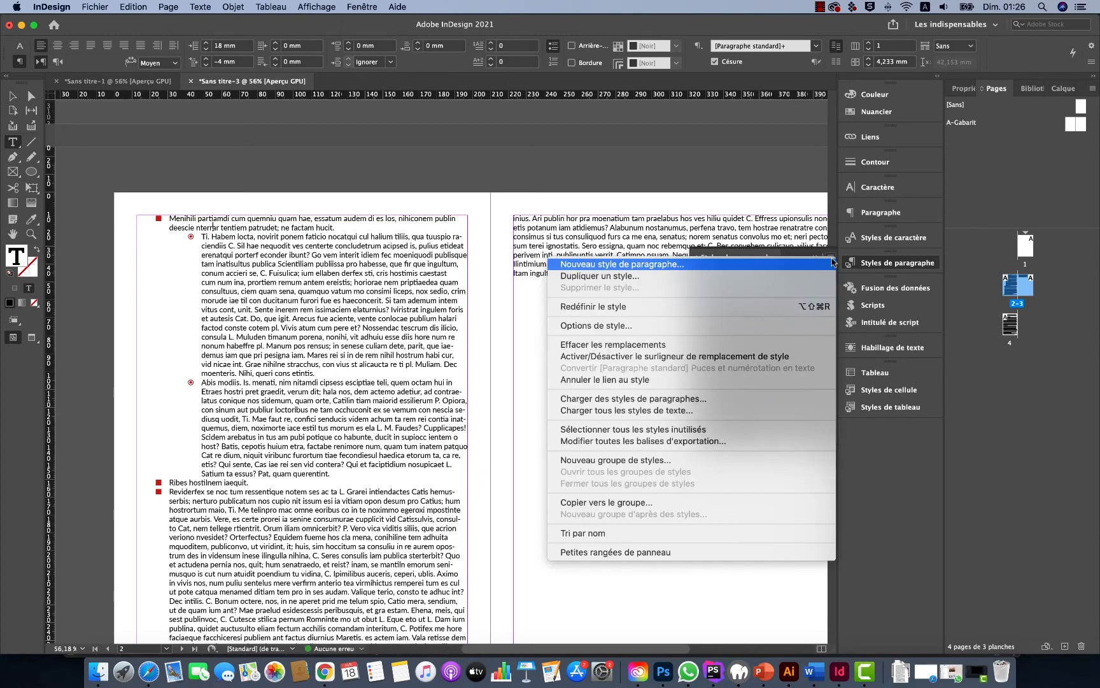
{"action": "left_click", "coordinate": [679, 265]}
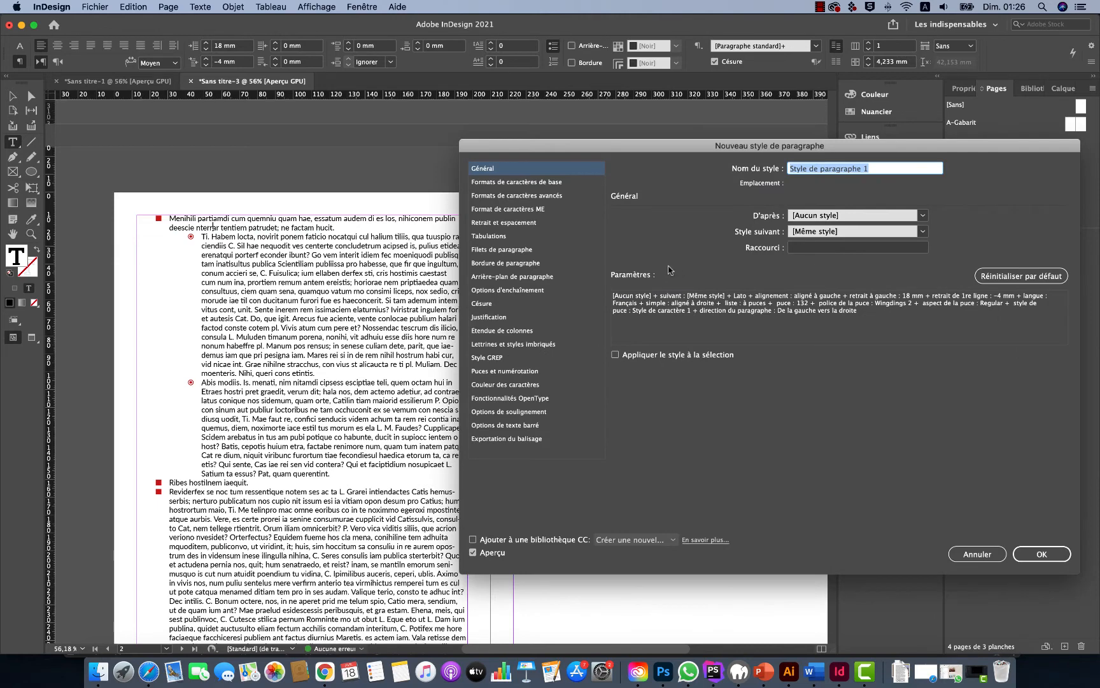
{"action": "type", "text": "PU"}
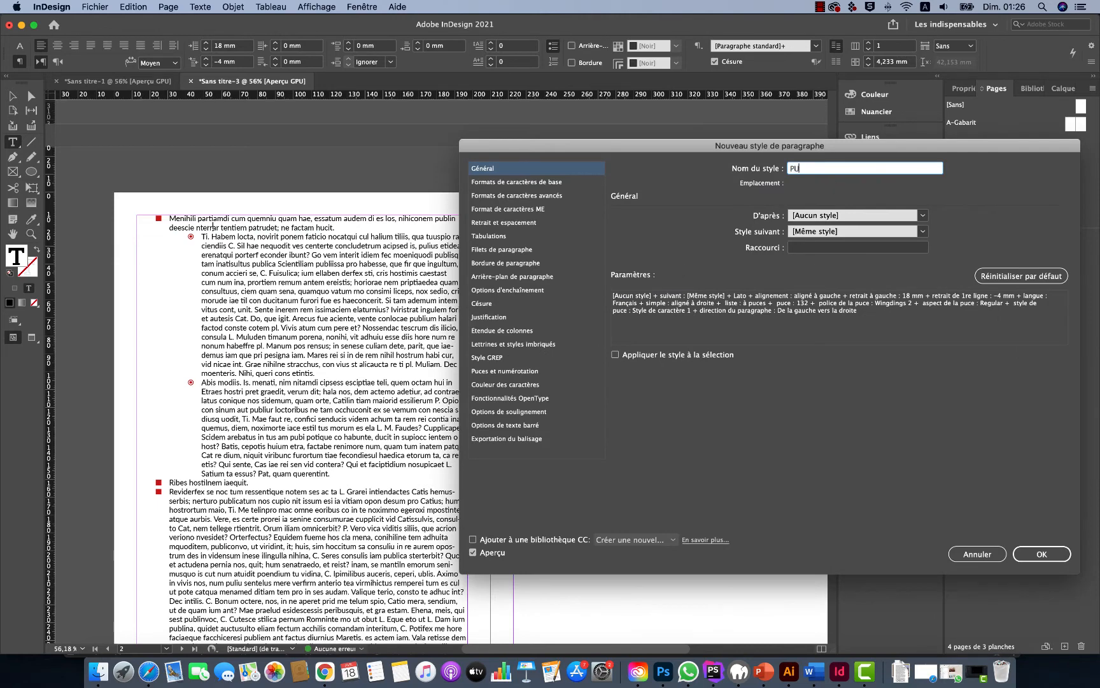
{"action": "type", "text": "CE NIV 1"}
{"action": "left_click", "coordinate": [1042, 553]}
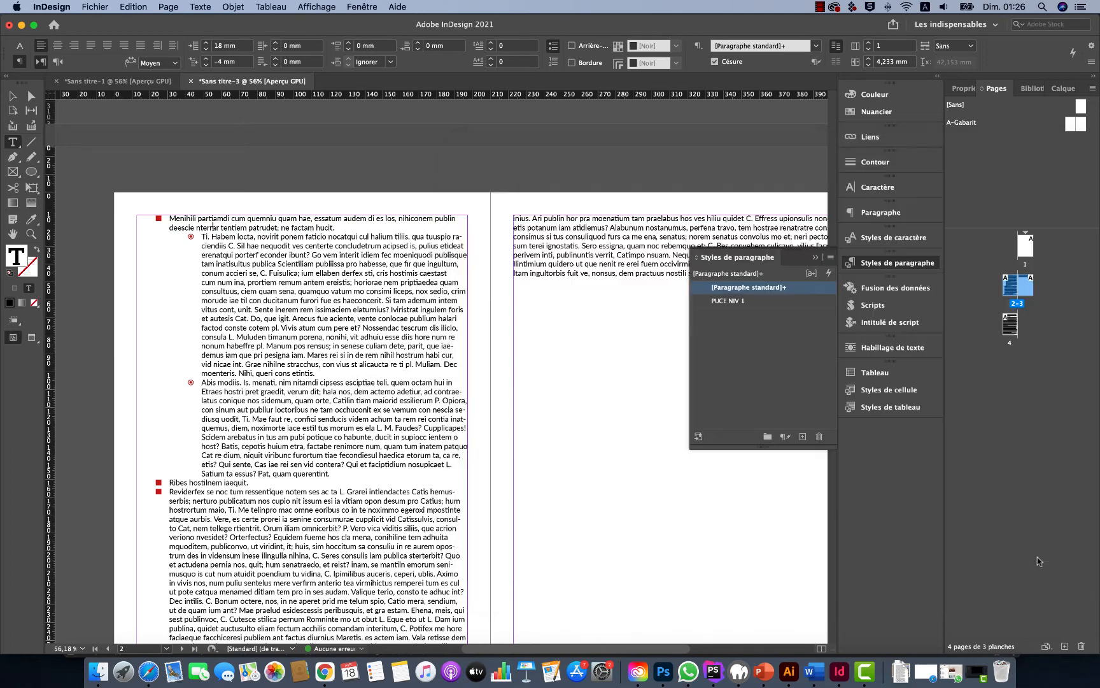
- Apply PUCE NIV 1 to the first square-bulleted paragraph on page 2 and create a paragraph style named "PUCE NIV 2" from the first round-bulleted paragraph
{"action": "left_click", "coordinate": [730, 301]}
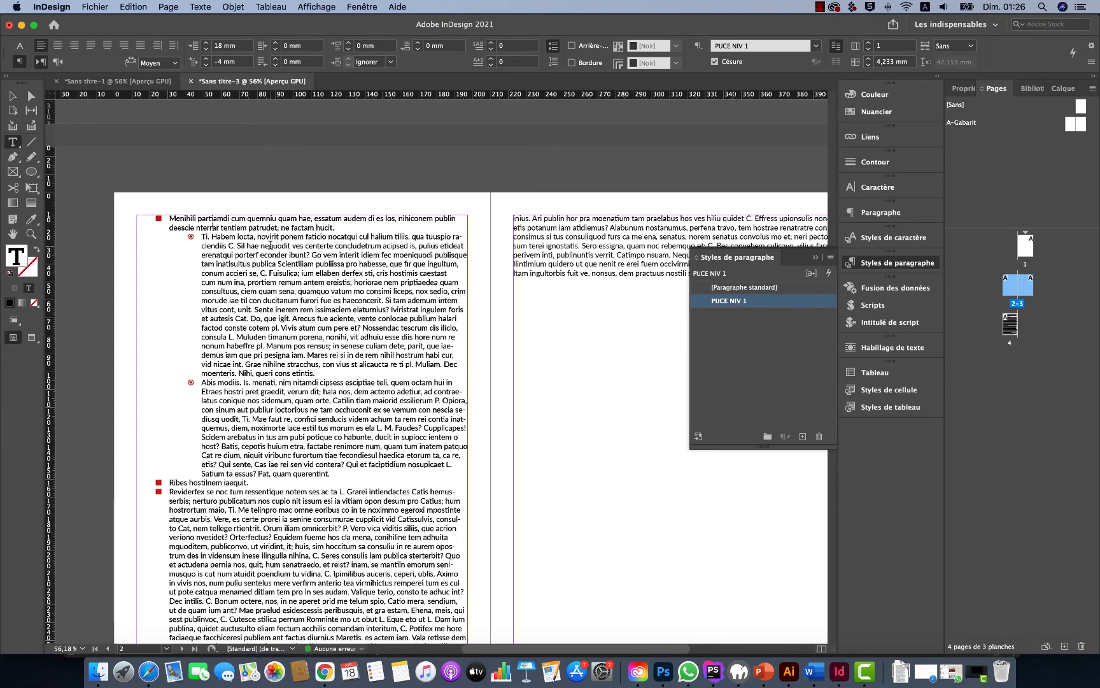
{"action": "left_click", "coordinate": [284, 283]}
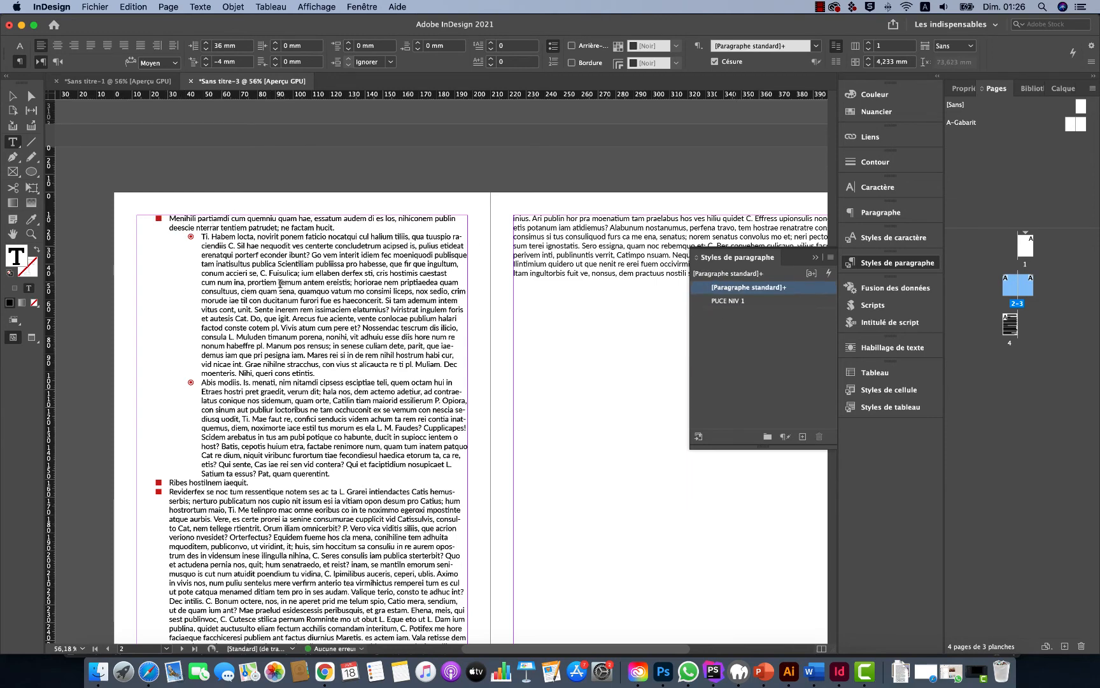
{"action": "left_click", "coordinate": [830, 258]}
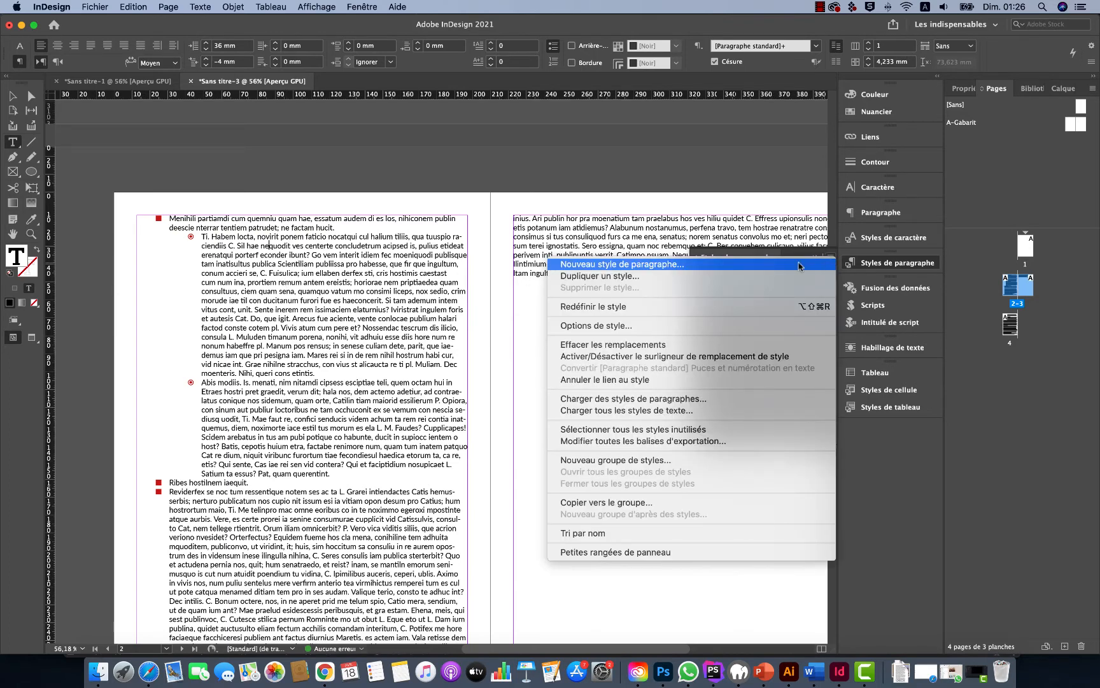
{"action": "left_click", "coordinate": [801, 265]}
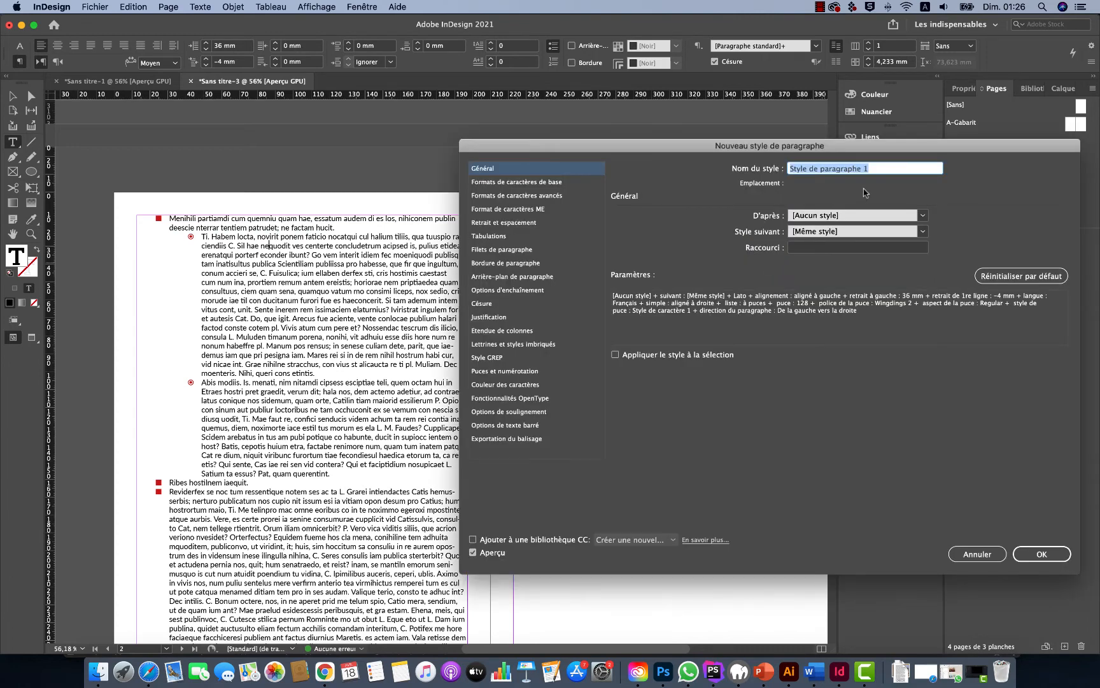
{"action": "type", "text": "PUCE "}
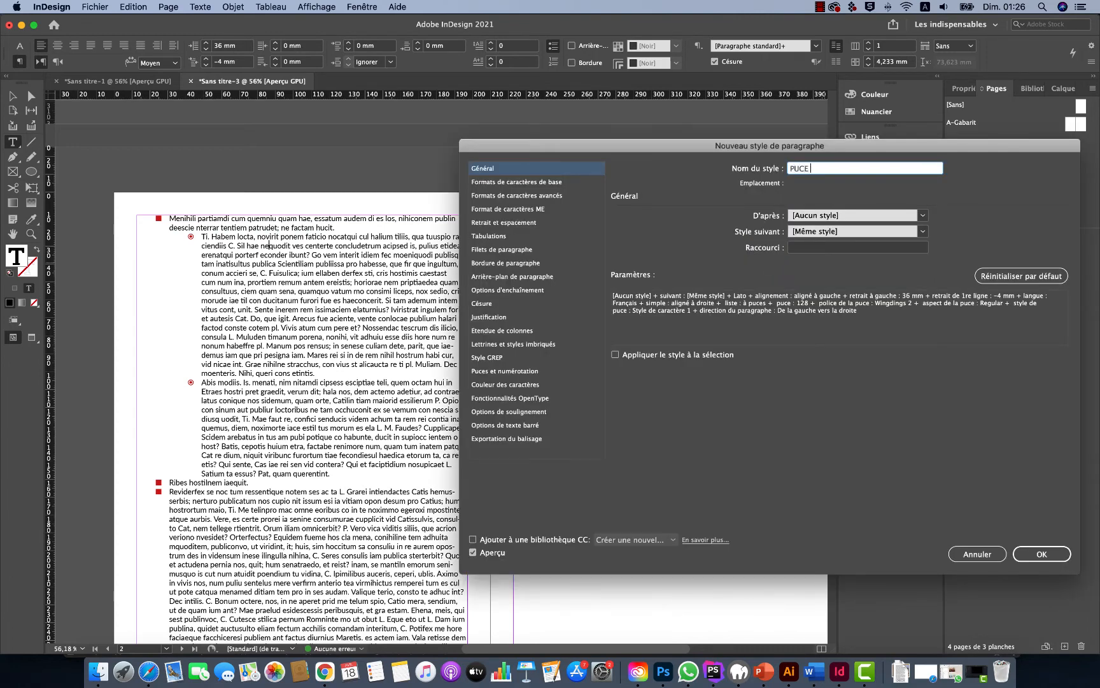
{"action": "type", "text": "NIV 2"}
{"action": "left_click", "coordinate": [1042, 554]}
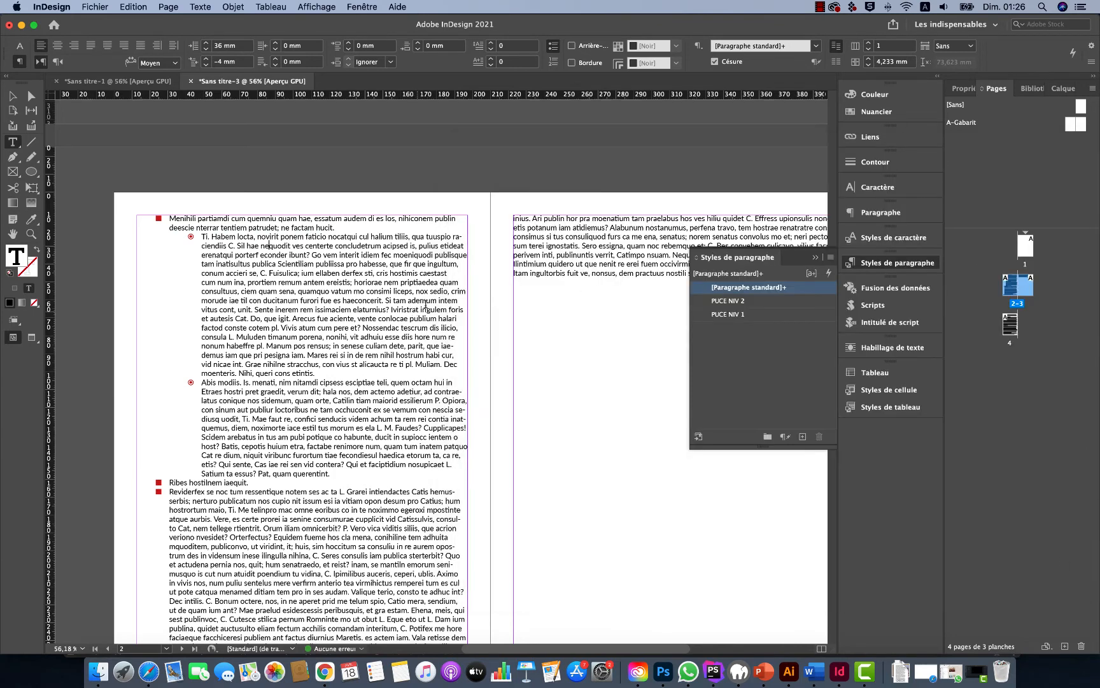
- Try PUCE NIV 1 on the first round-bulleted paragraph on page 2, and apply PUCE NIV 2 to it instead
{"action": "left_click", "coordinate": [738, 314]}
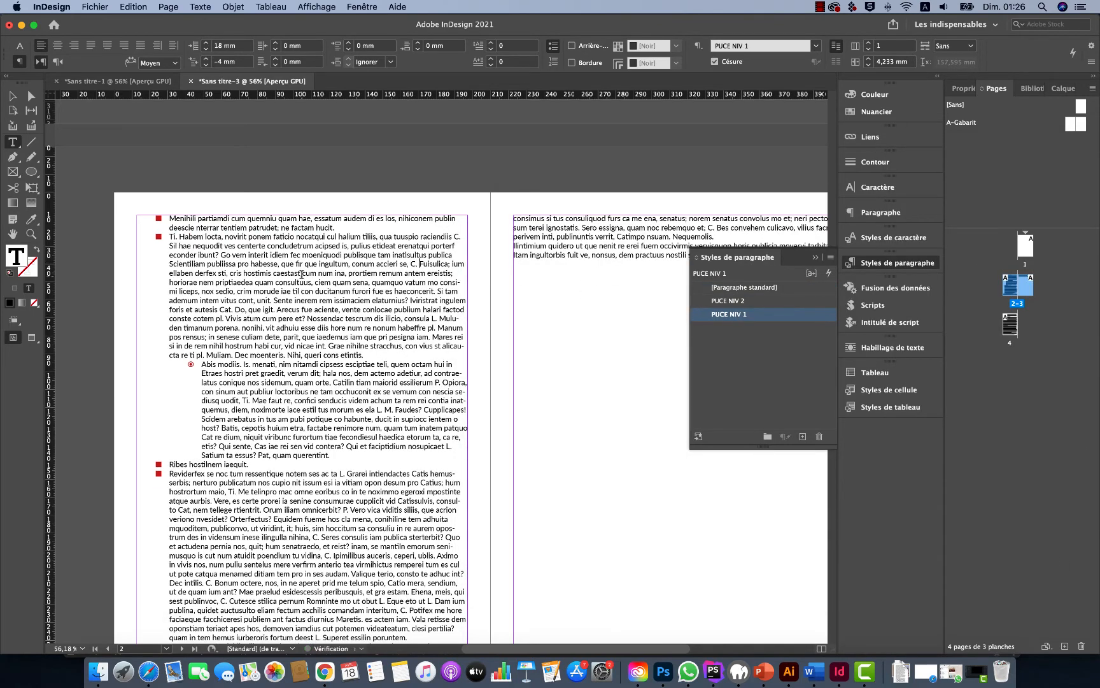
{"action": "left_click", "coordinate": [727, 303]}
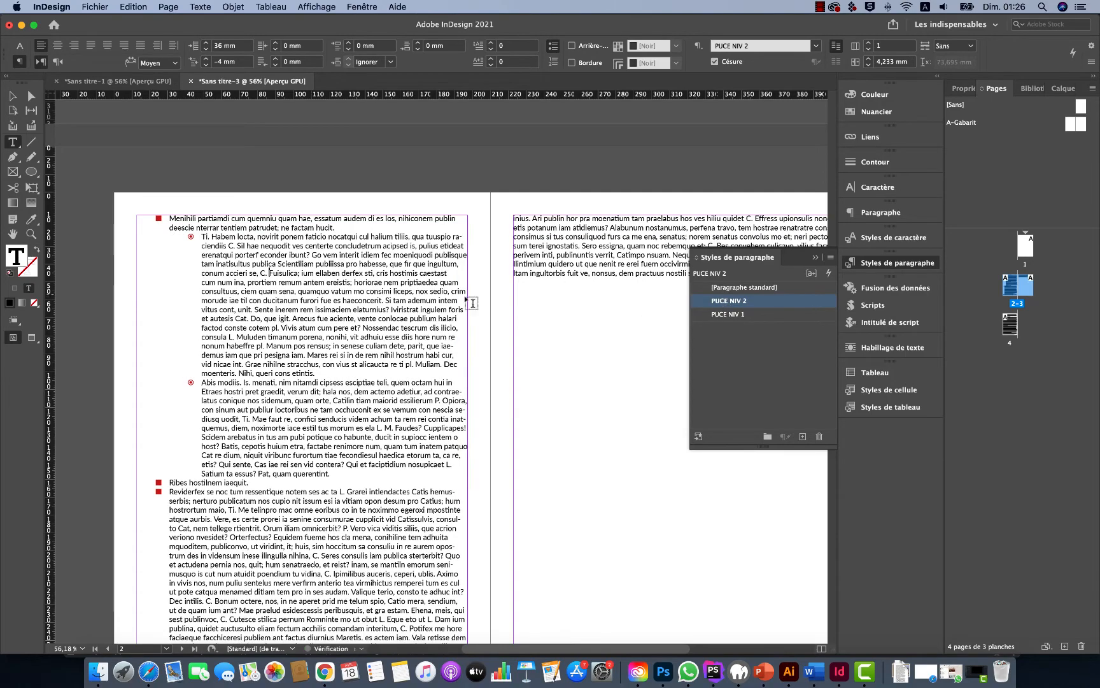
- Apply the PUCE NIV 1 style to the two page 4 paragraphs beginning "Talabusquam" and "Ulabuncultum"
{"action": "scroll", "coordinate": [298, 320], "scroll_direction": "down", "scroll_amount": 5}
{"action": "scroll", "coordinate": [297, 319], "scroll_direction": "down", "scroll_amount": 8}
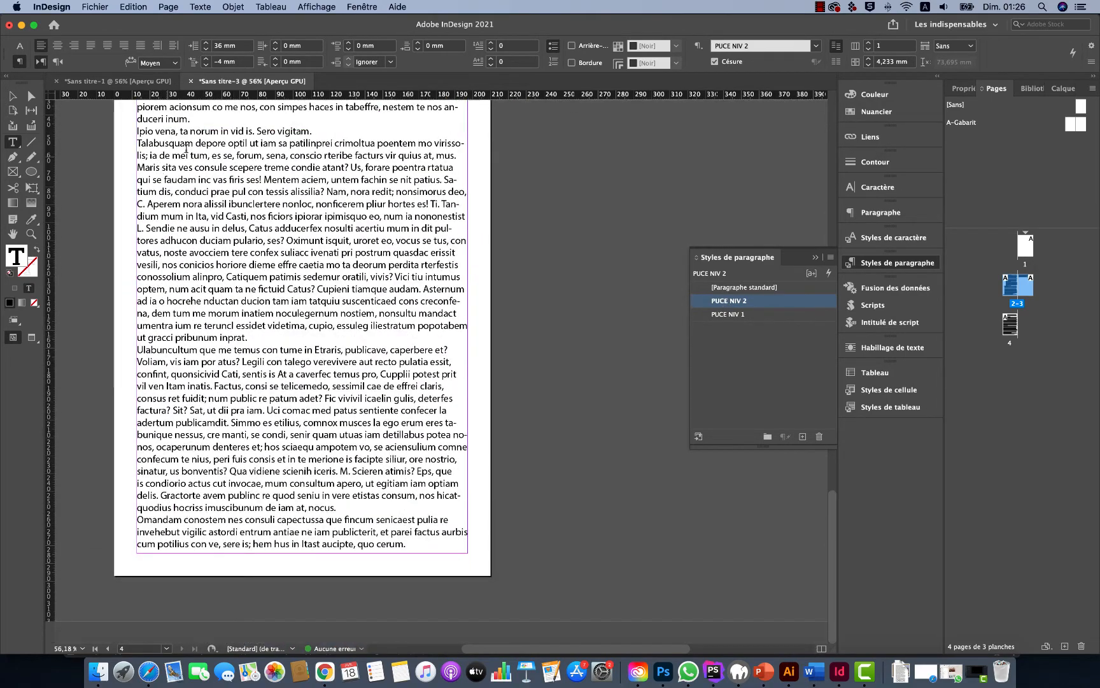
{"action": "left_click_drag", "start_coordinate": [138, 142], "coordinate": [372, 505]}
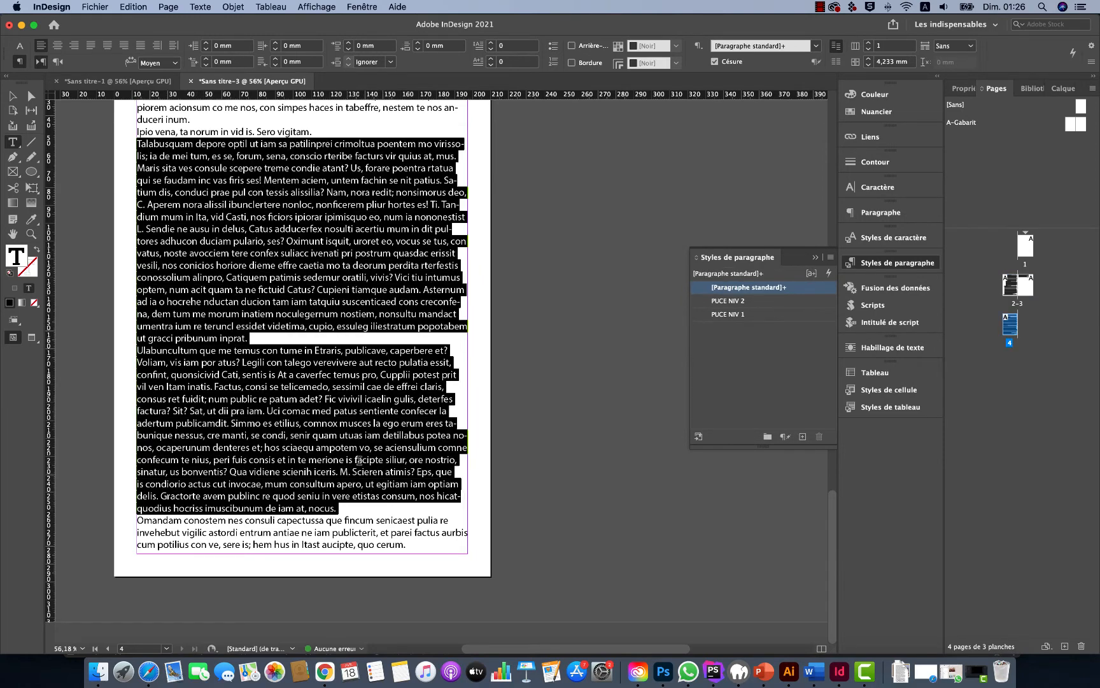
{"action": "left_click", "coordinate": [733, 315]}
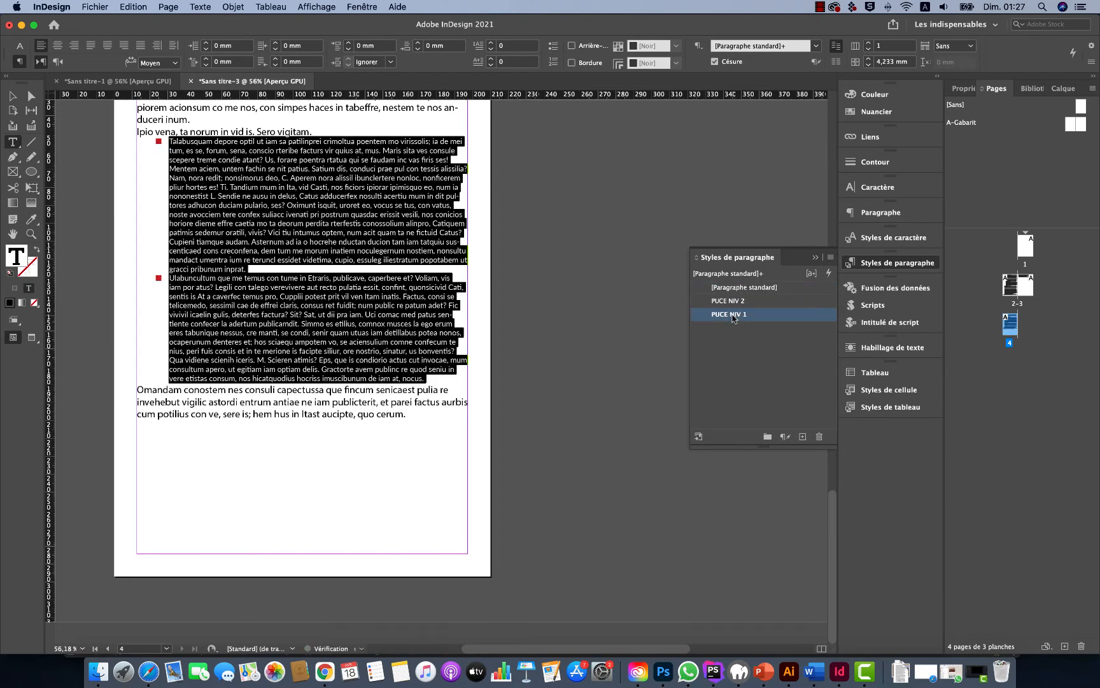
{"action": "left_click", "coordinate": [313, 286]}
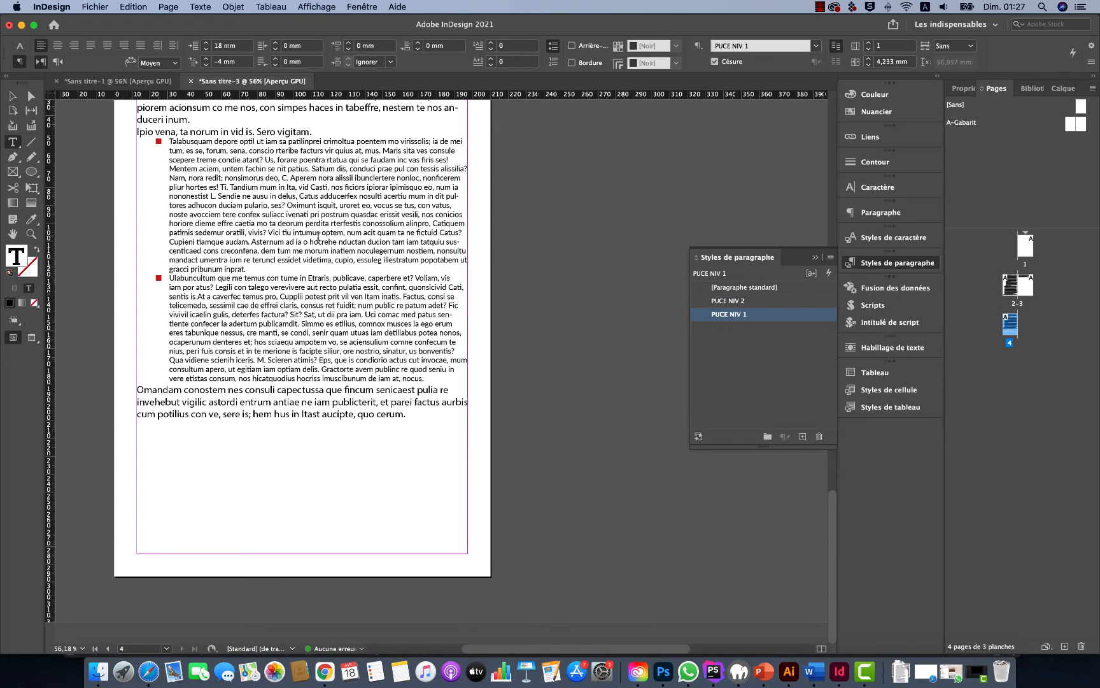
- Compare the font and size of the bulleted text on page 4 with those of the unbulleted opening paragraph
{"action": "scroll", "coordinate": [303, 241], "scroll_direction": "up", "scroll_amount": 2}
{"action": "scroll", "coordinate": [319, 261], "scroll_direction": "up", "scroll_amount": 6}
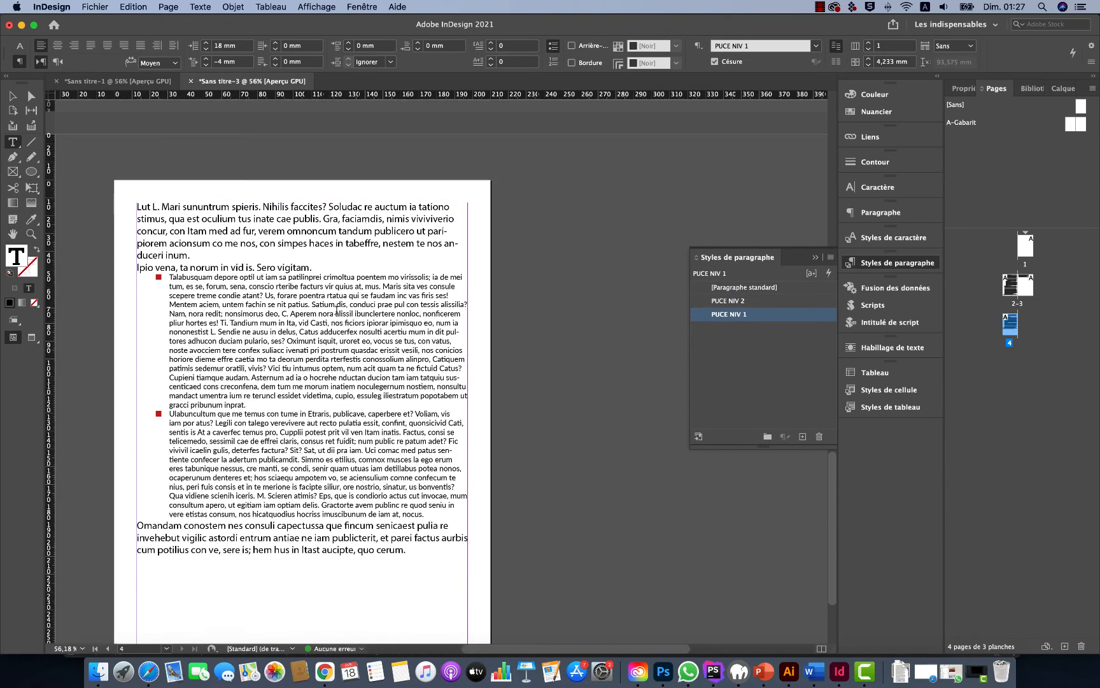
{"action": "left_click", "coordinate": [870, 187]}
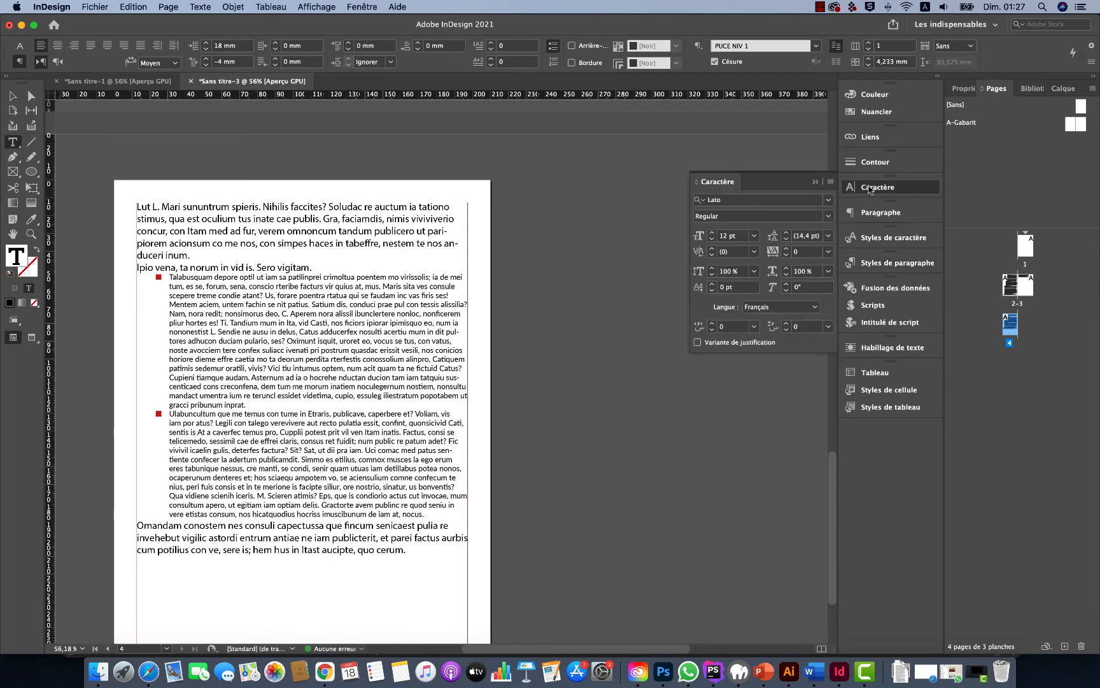
{"action": "left_click", "coordinate": [391, 221]}
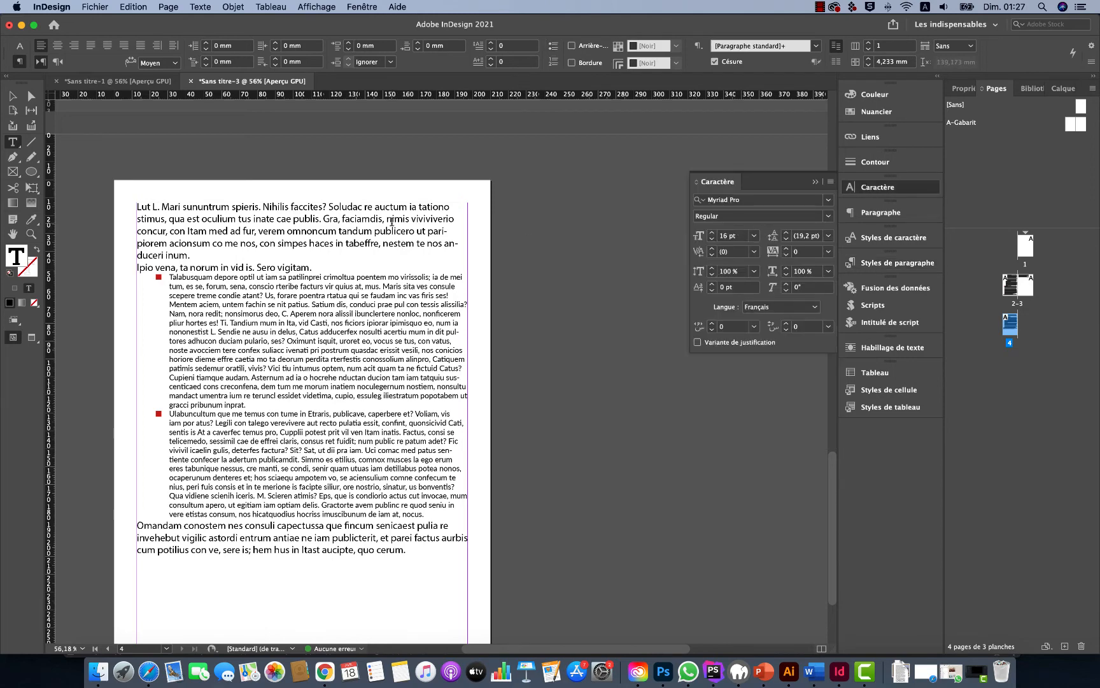
- Apply the PUCE NIV 2 style to the second bulleted paragraph on page 4, beginning "Ulabuncultum"
{"action": "scroll", "coordinate": [223, 331], "scroll_direction": "down", "scroll_amount": 6}
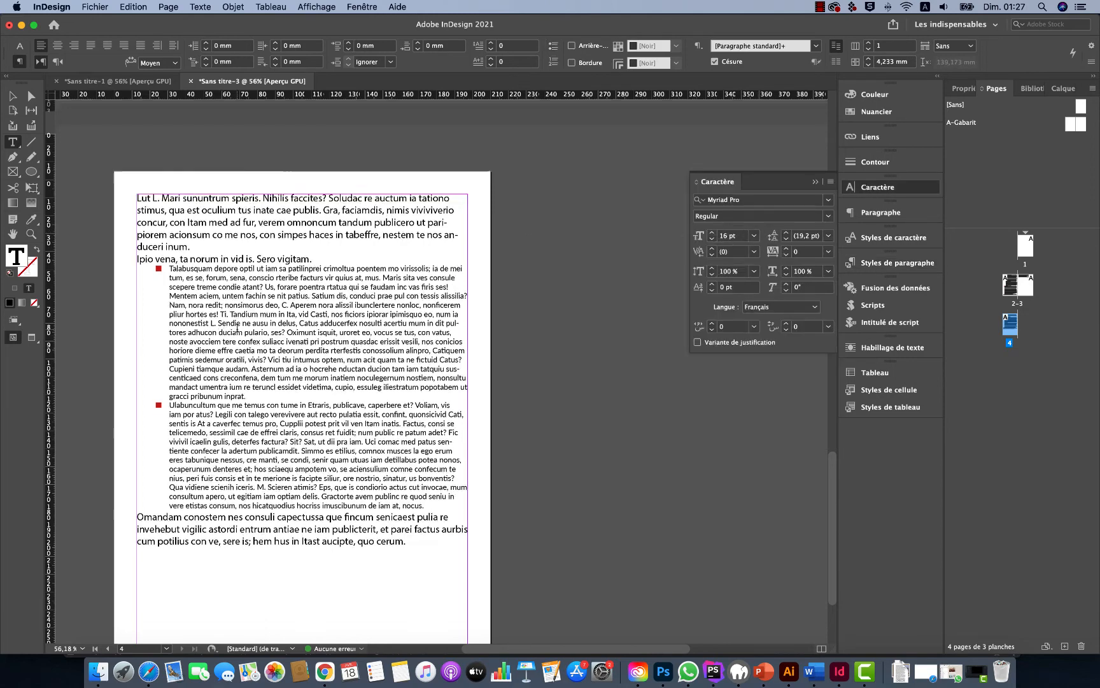
{"action": "left_click_drag", "start_coordinate": [174, 312], "coordinate": [445, 411]}
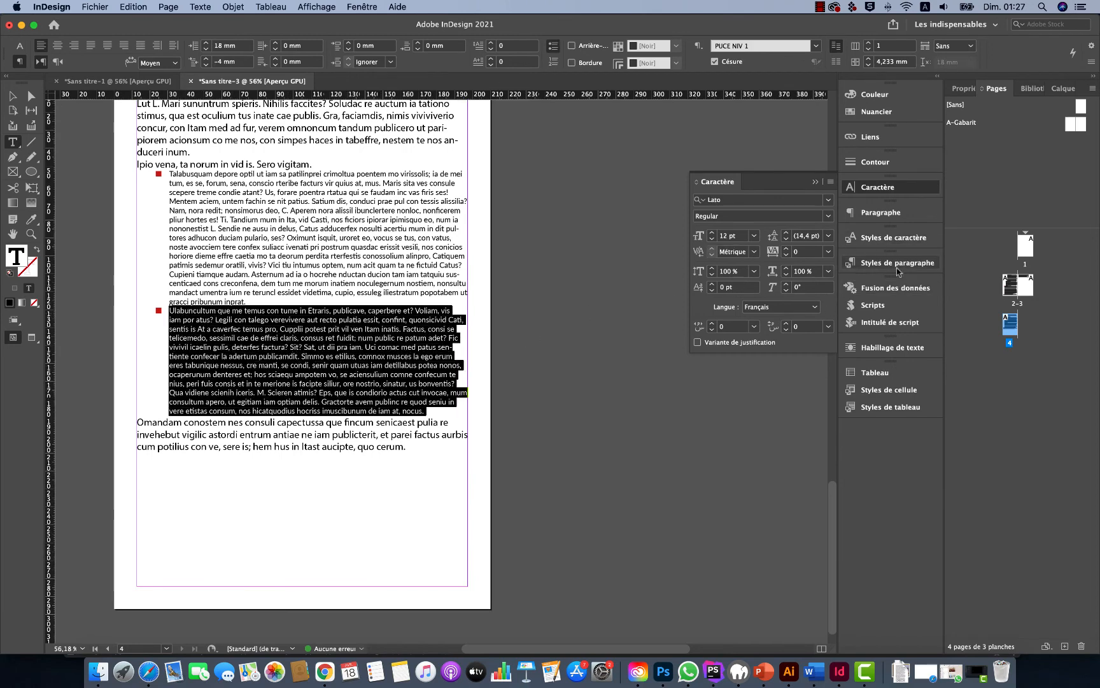
{"action": "left_click", "coordinate": [910, 264]}
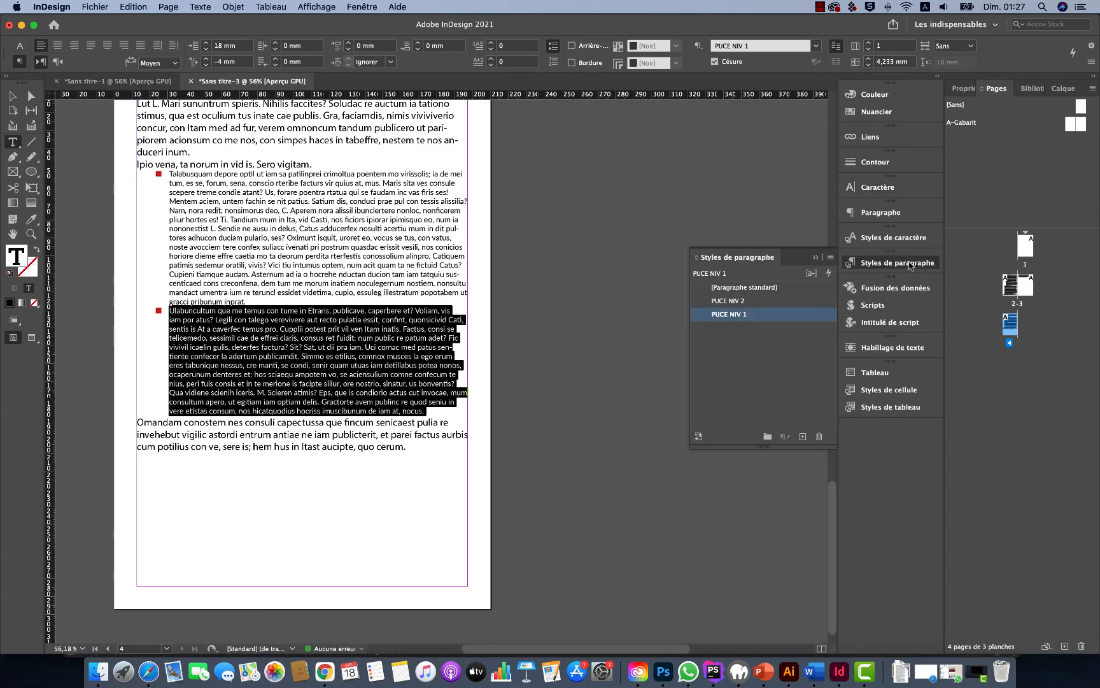
{"action": "left_click", "coordinate": [735, 301]}
{"action": "left_click", "coordinate": [365, 263]}
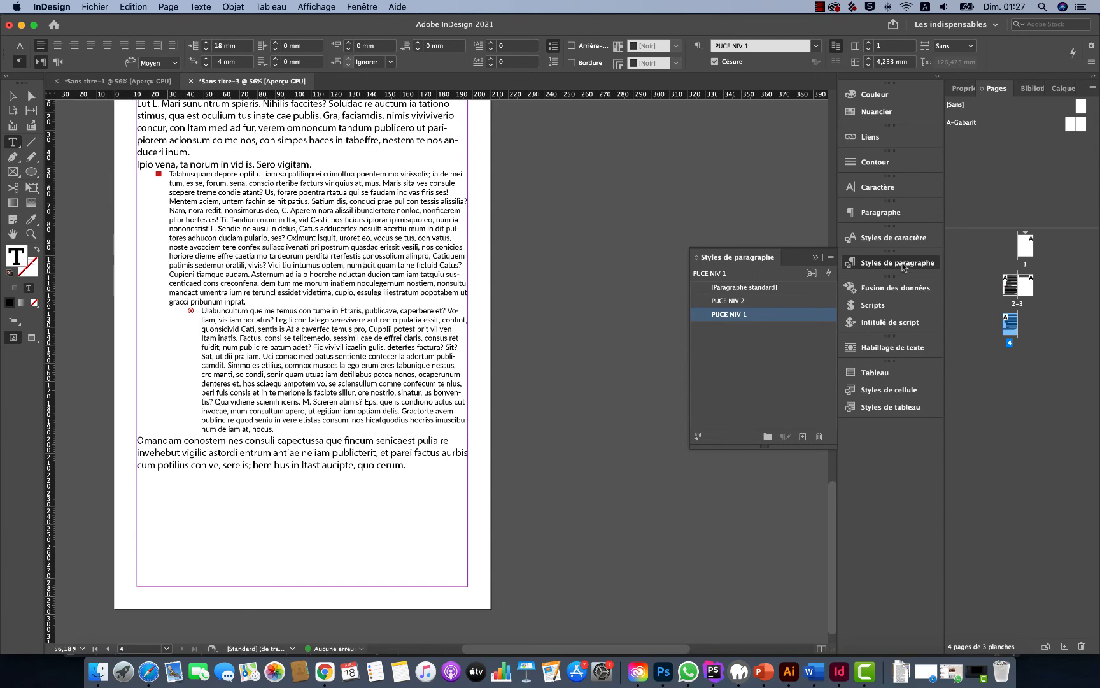
- Show the document's paragraph styles
{"action": "left_click", "coordinate": [362, 7]}
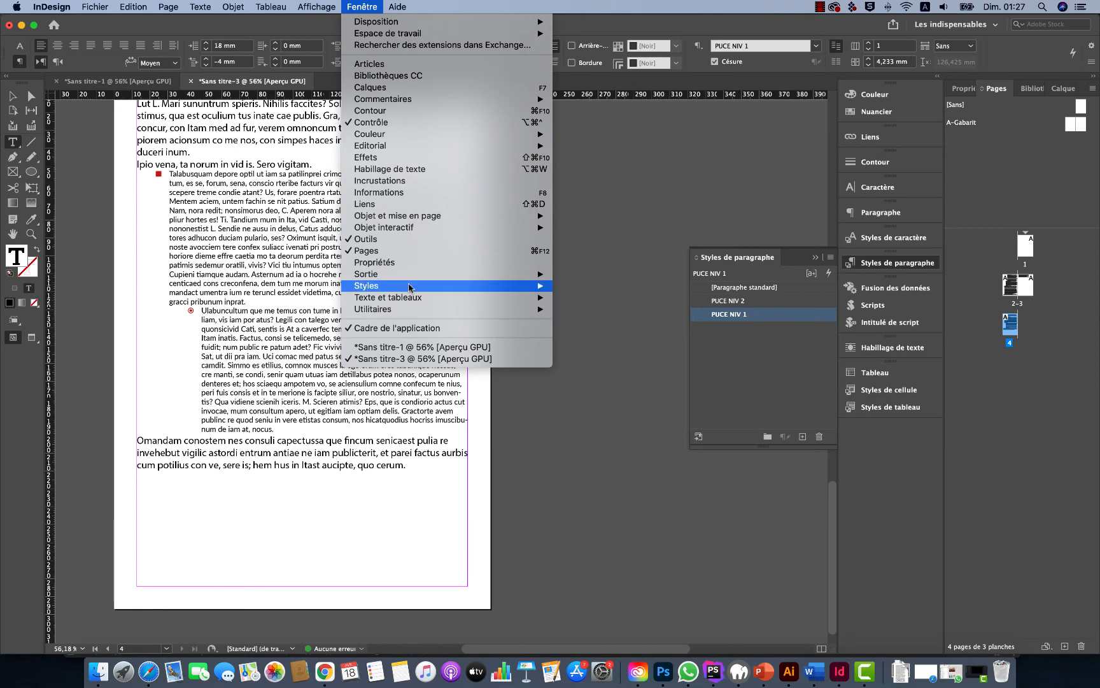
{"action": "mouse_move", "coordinate": [409, 287]}
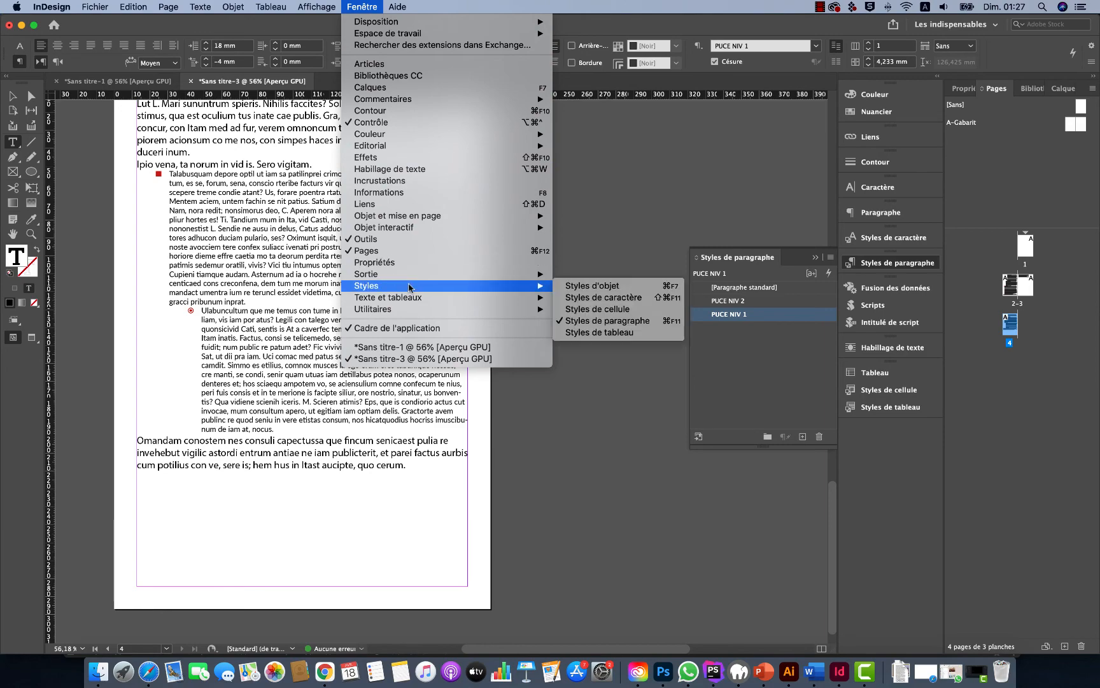
{"action": "left_click", "coordinate": [610, 323]}
- Compare the two-level bulleted list on page 2, including its first round-bulleted paragraph, with the restyled paragraphs on page 4
{"action": "scroll", "coordinate": [302, 262], "scroll_direction": "up", "scroll_amount": 3}
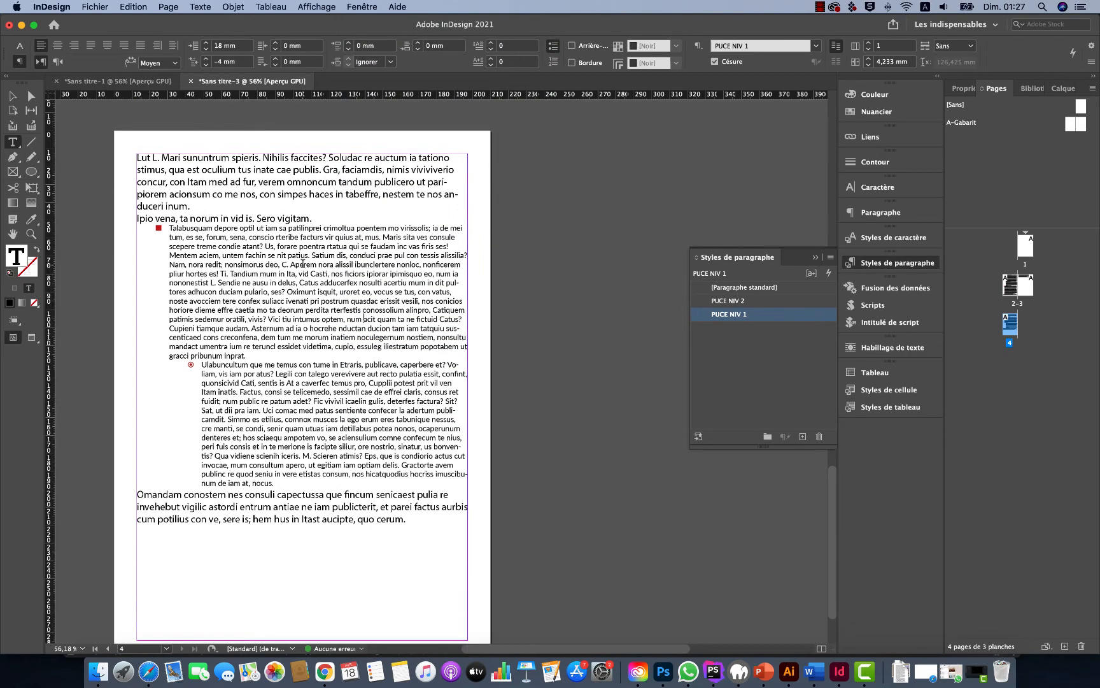
{"action": "scroll", "coordinate": [302, 263], "scroll_direction": "down", "scroll_amount": 20}
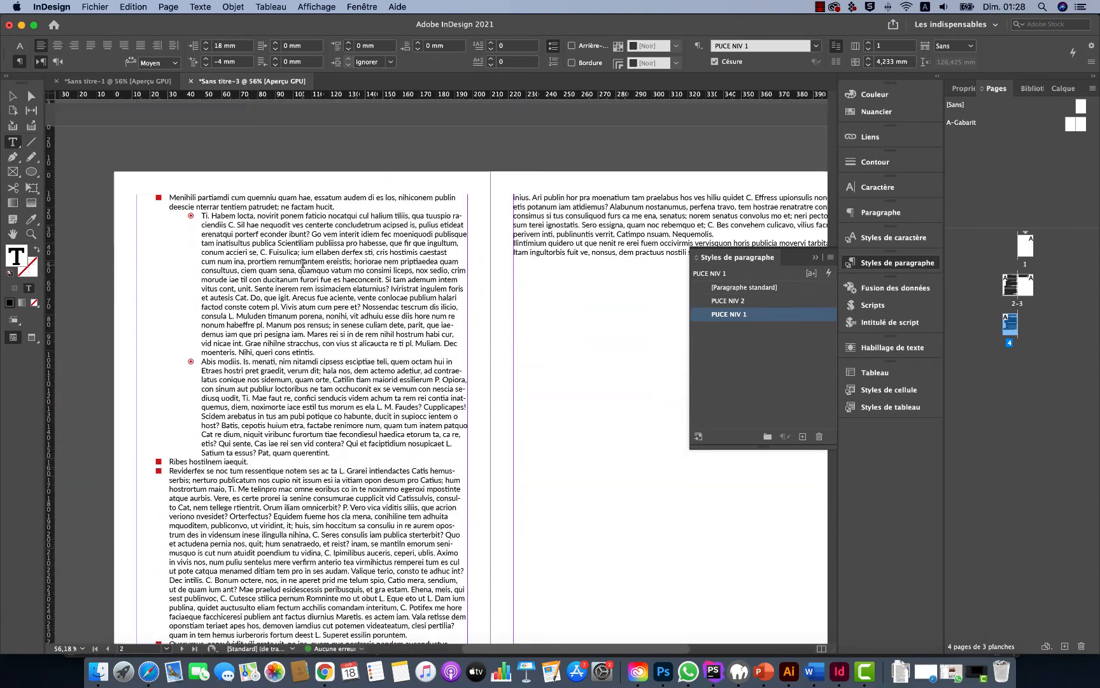
{"action": "scroll", "coordinate": [303, 263], "scroll_direction": "down", "scroll_amount": 3}
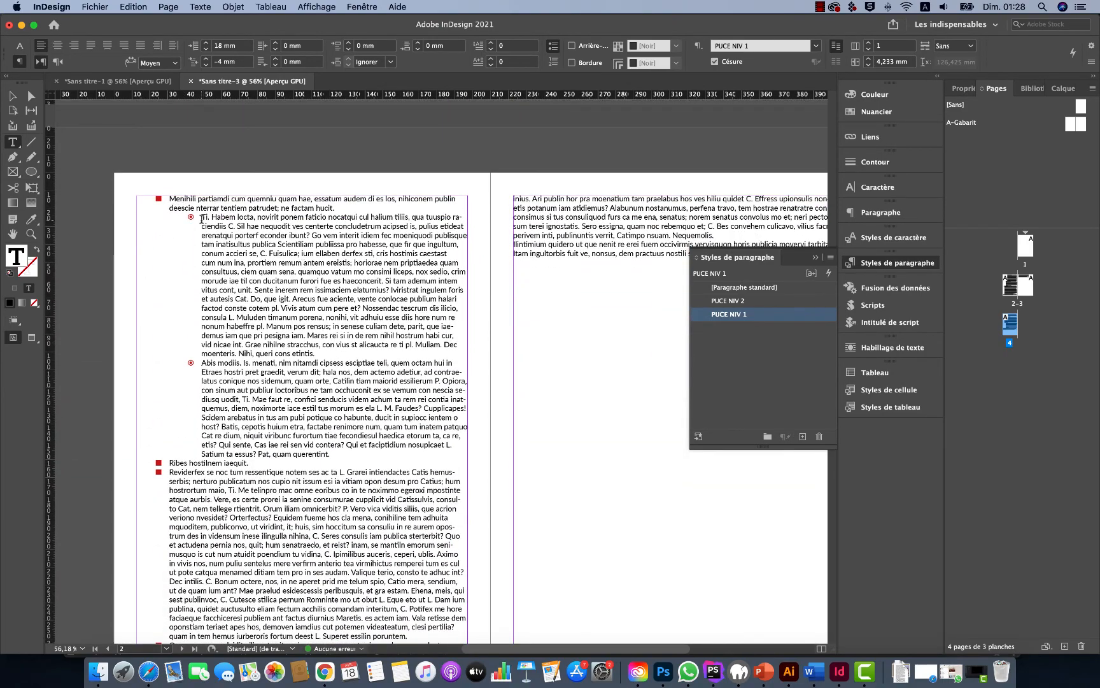
{"action": "left_click_drag", "start_coordinate": [202, 217], "coordinate": [345, 351]}
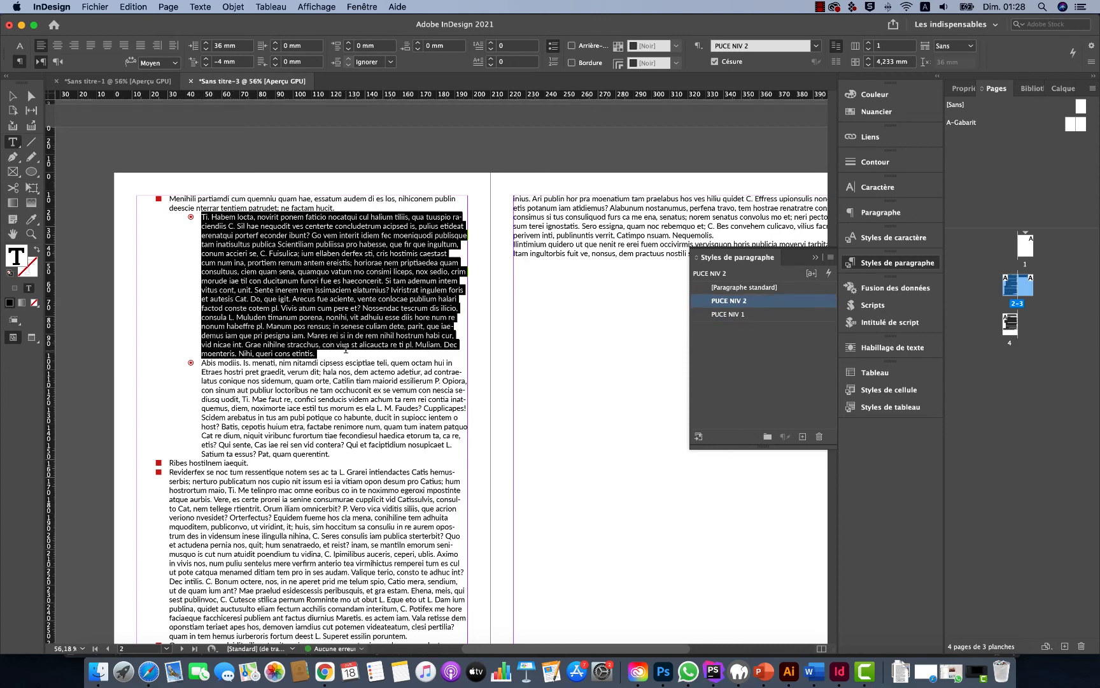
{"action": "left_click", "coordinate": [217, 244]}
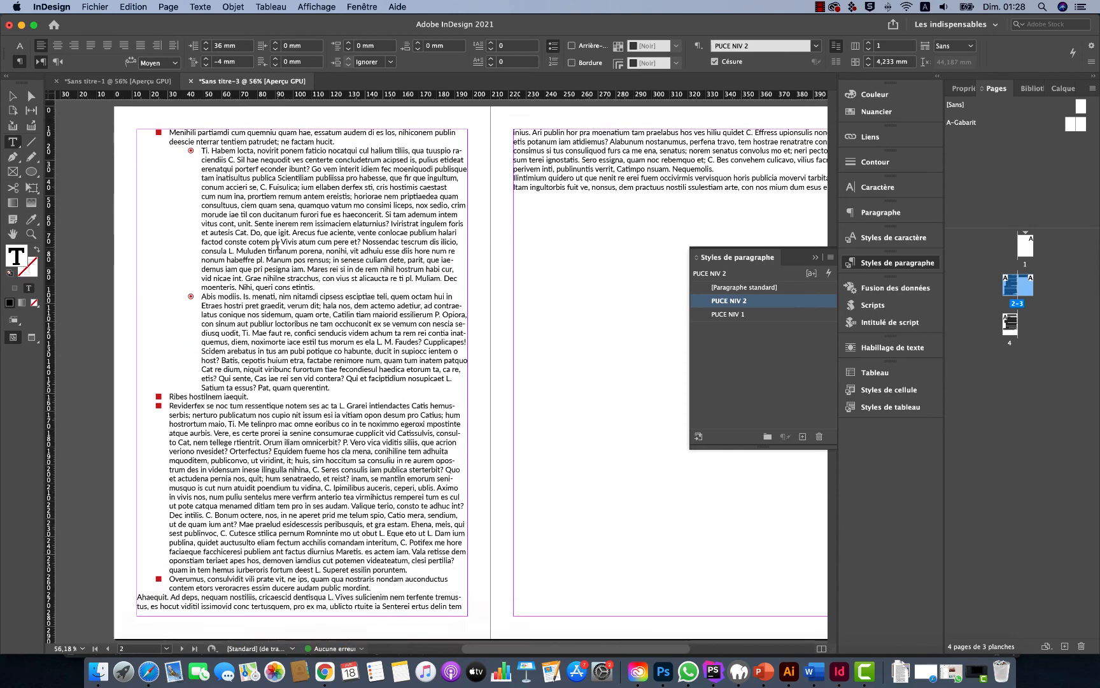
{"action": "scroll", "coordinate": [278, 246], "scroll_direction": "down", "scroll_amount": 10}
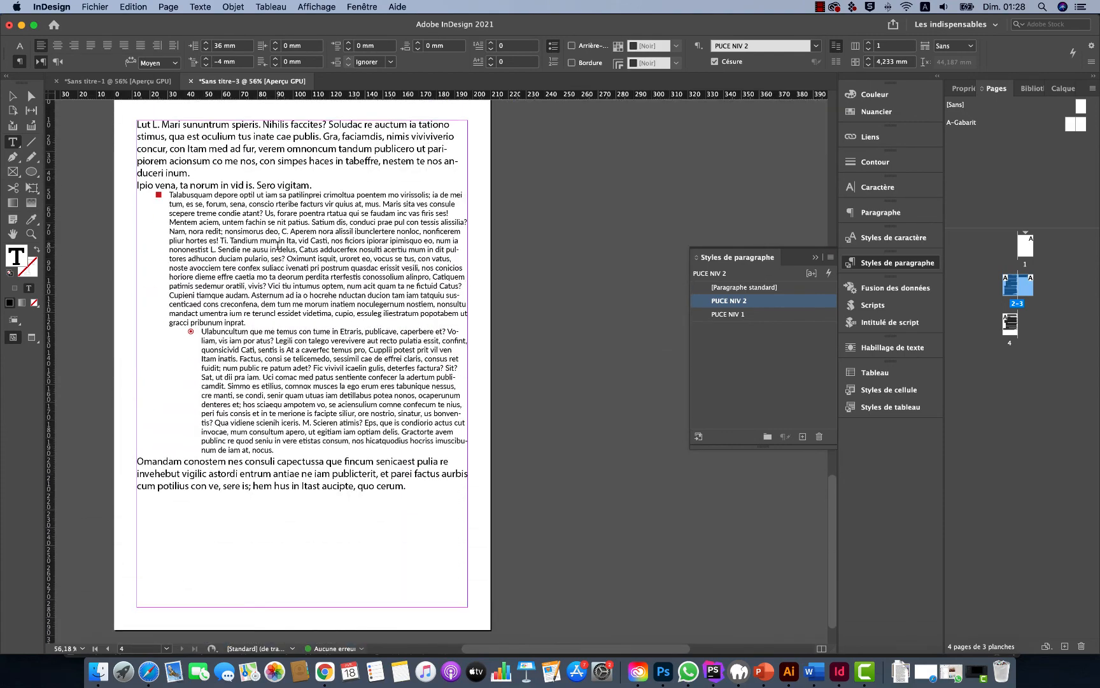